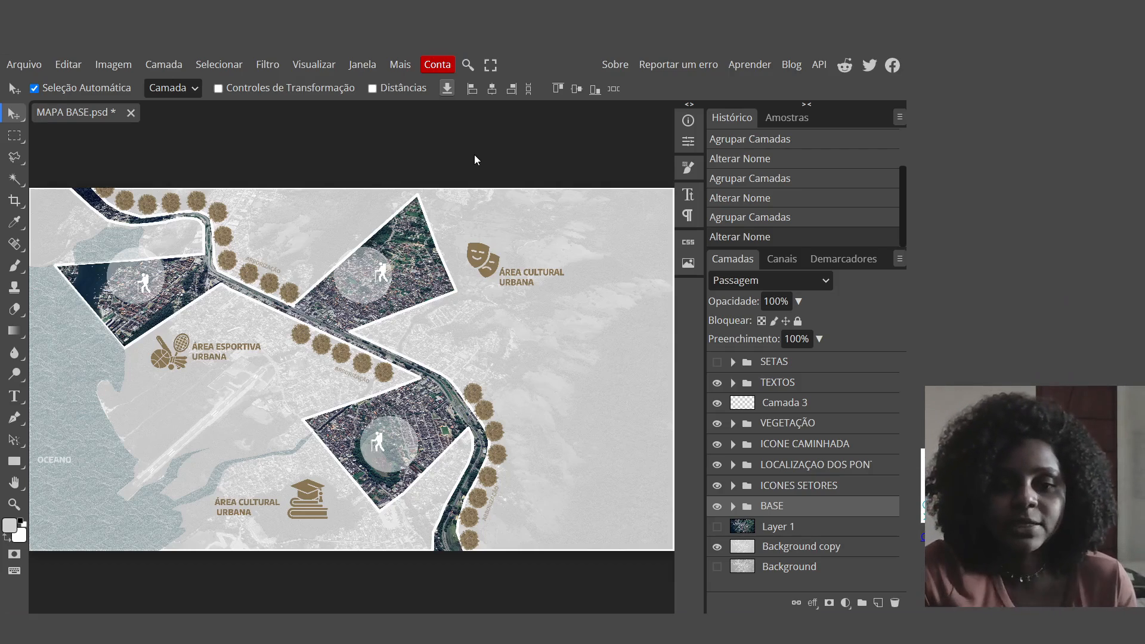
Step: Hide the TEXTOS, VEGETAÇÃO, ICONE CAMINHADA, location points, ICONES SETORES and BASE groups, plus the Camada 3 layer
left_click(717, 382)
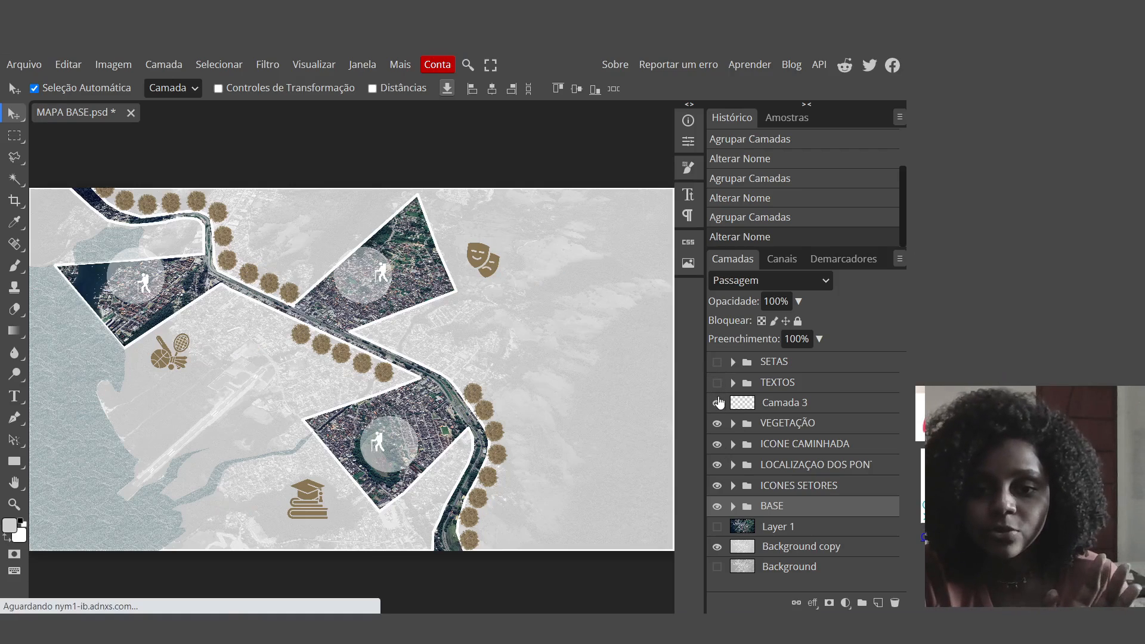
left_click(718, 403)
left_click(718, 425)
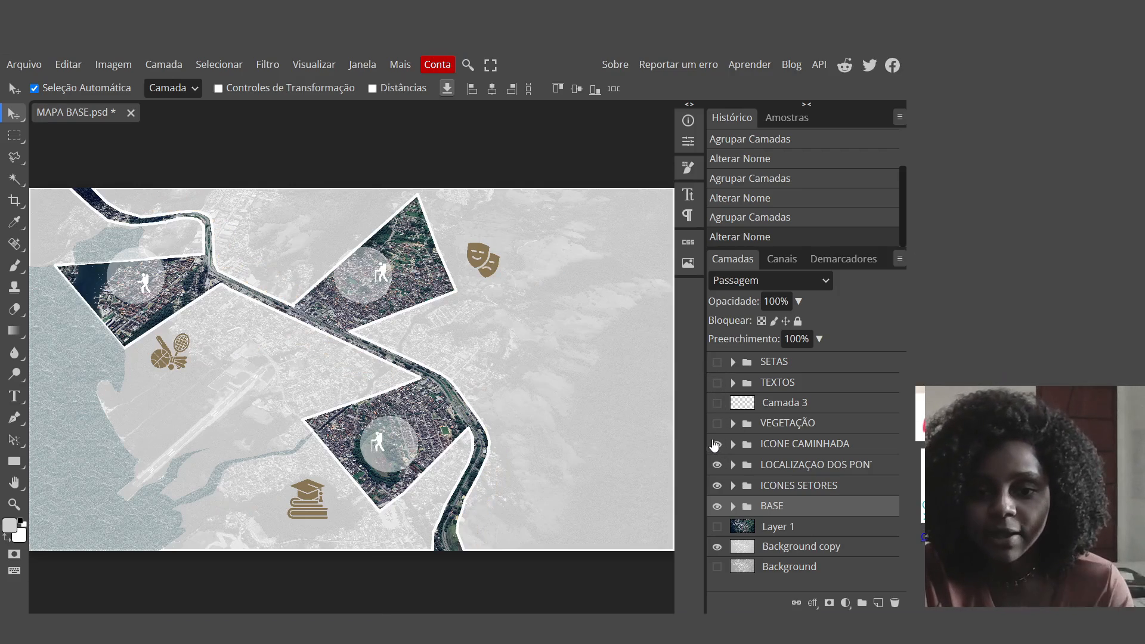
left_click(718, 445)
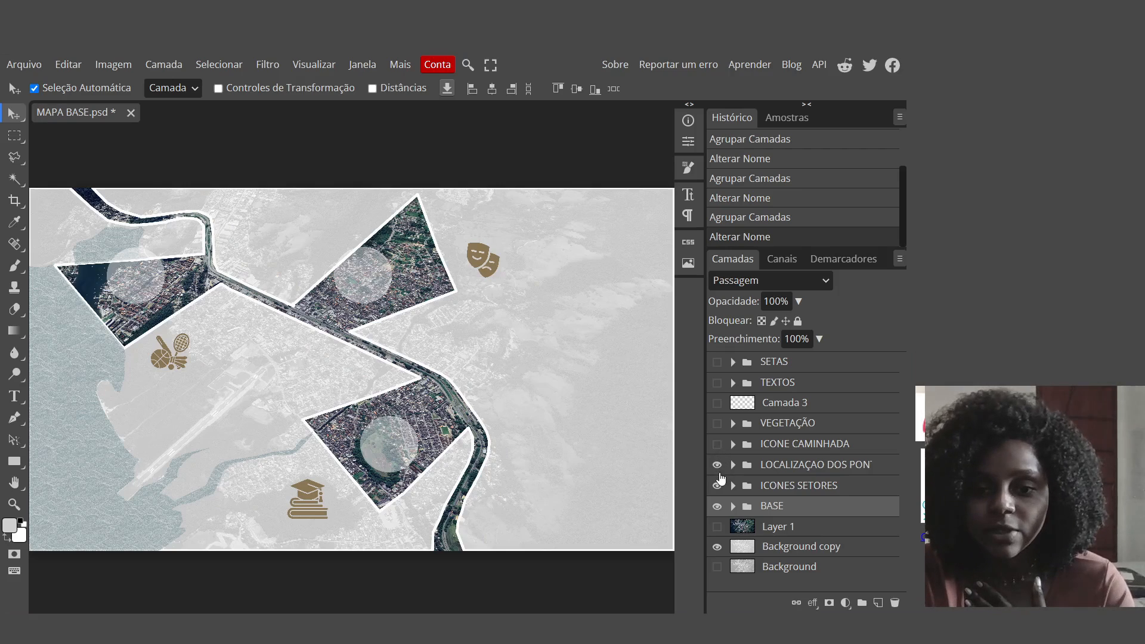
left_click(718, 467)
left_click(717, 486)
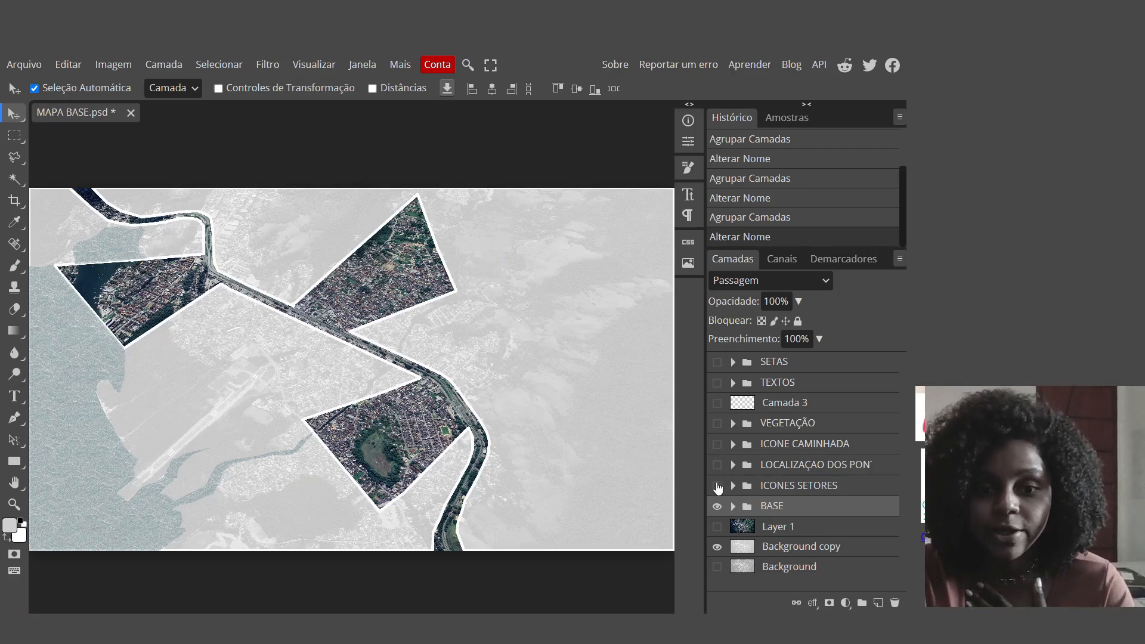
left_click(717, 507)
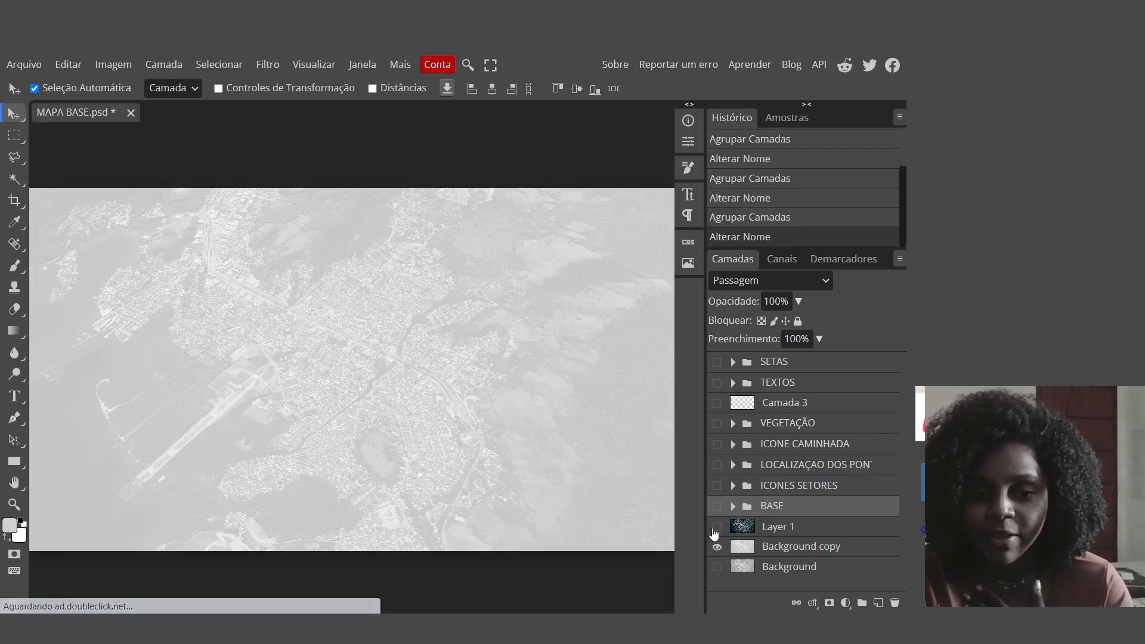
Step: Display the satellite image of Layer 1 above Background copy and hide it again
left_click(718, 529)
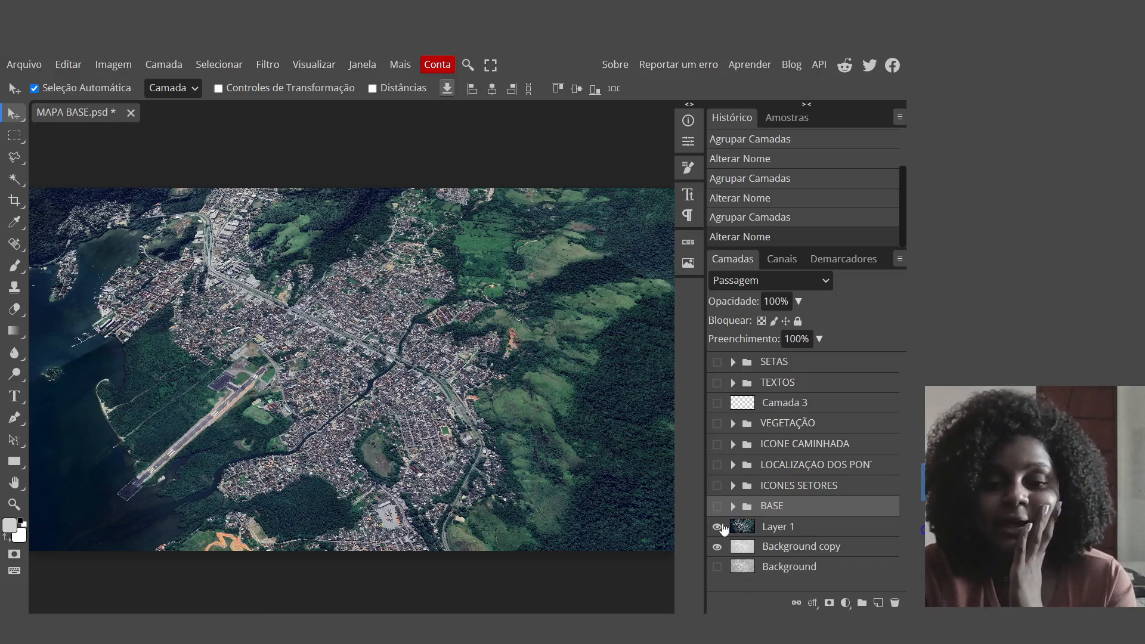
left_click(779, 568)
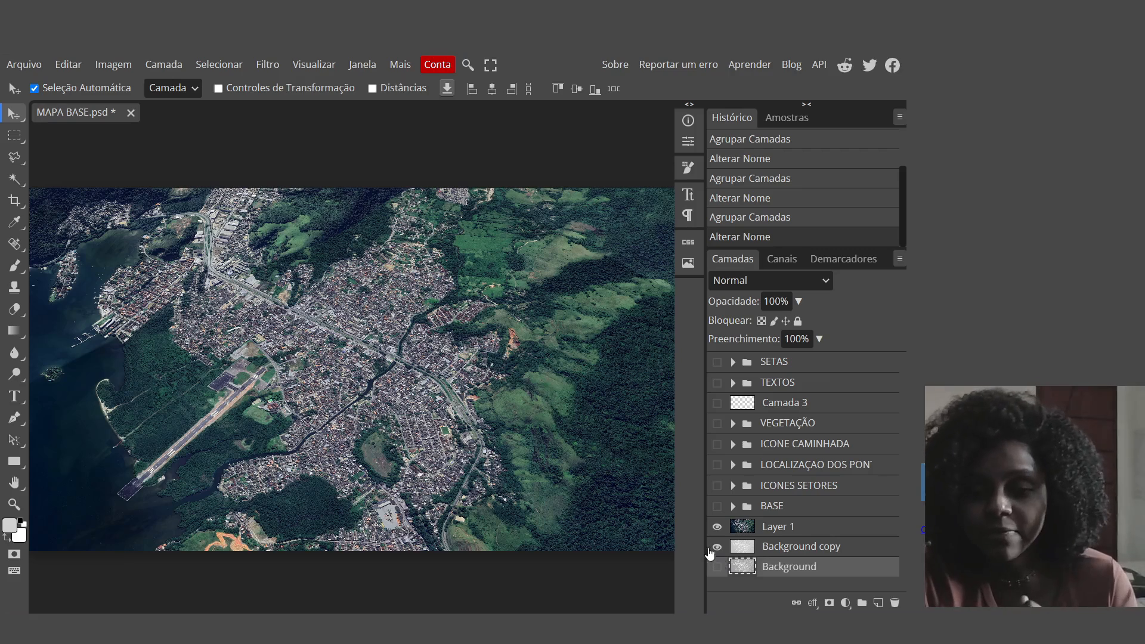
left_click(717, 529)
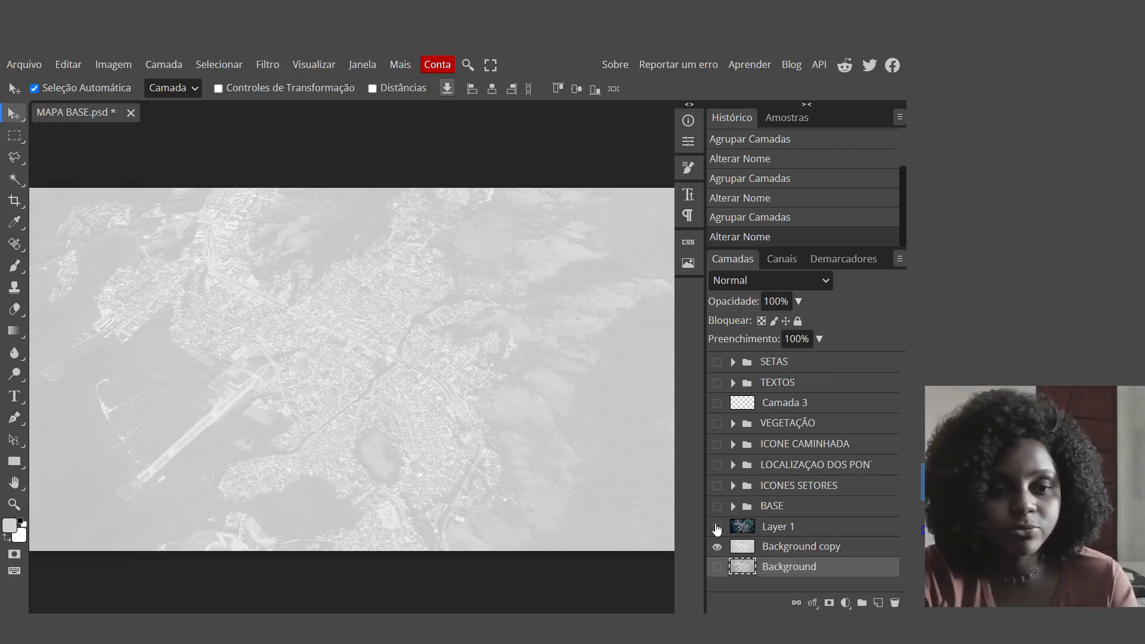
Step: Open the Hue/Saturation (Matriz/Saturação) settings for the Background copy layer and close them without changes
left_click(791, 532)
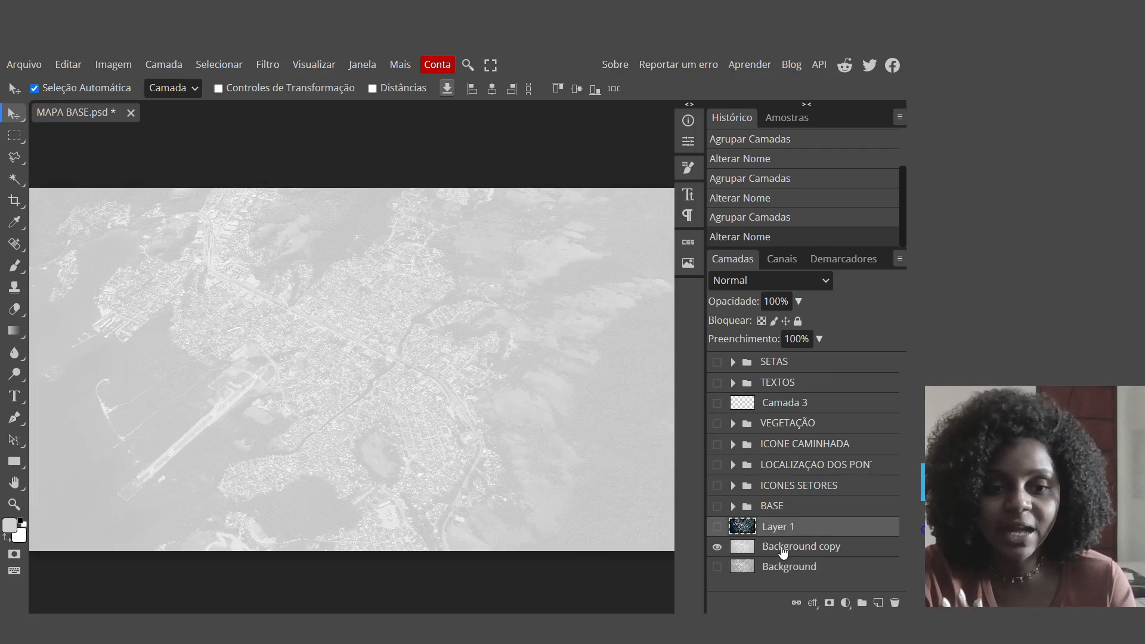
left_click(783, 549)
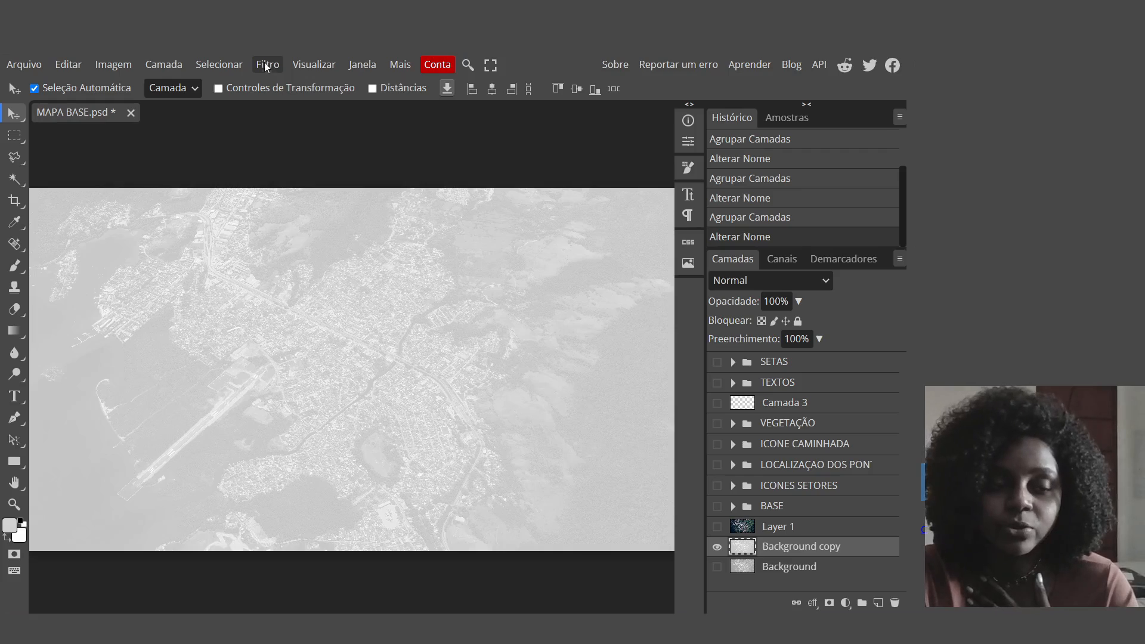
left_click(111, 69)
mouse_move(158, 121)
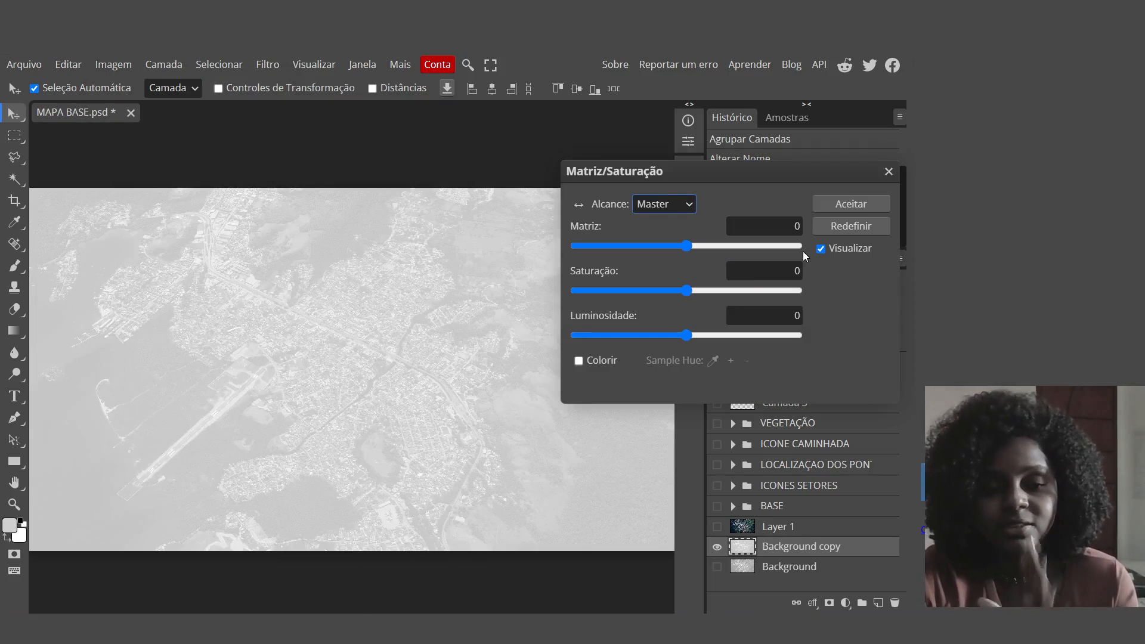
left_click(889, 172)
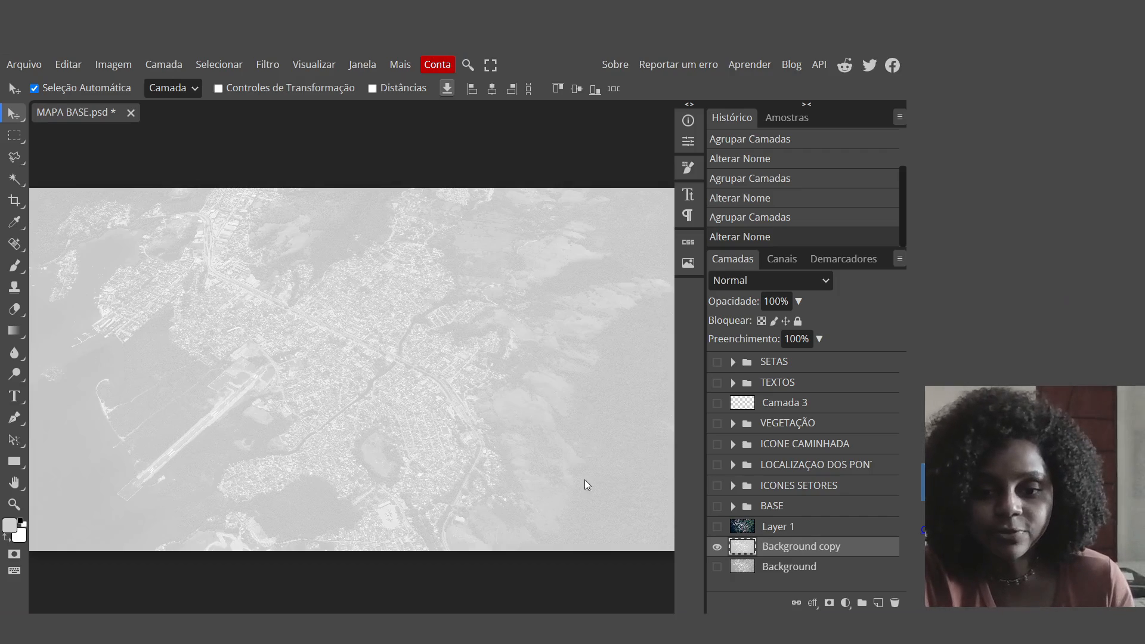
Step: Check Layer 1 against the grey background, and show and expand the BASE group
left_click(717, 526)
left_click(718, 527)
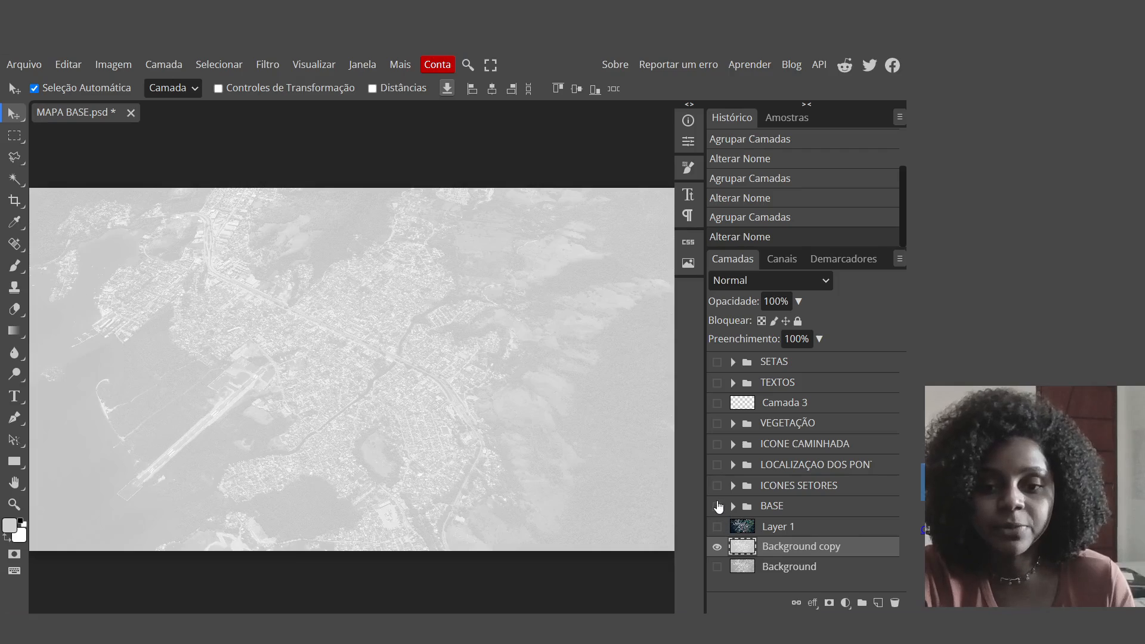
left_click(718, 506)
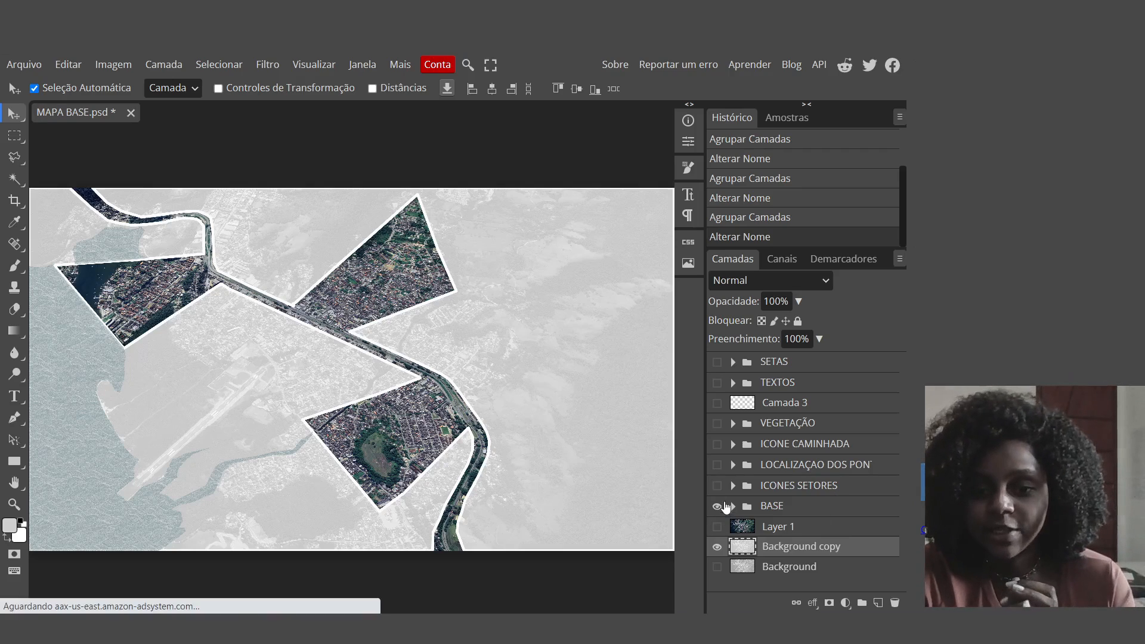
left_click(717, 507)
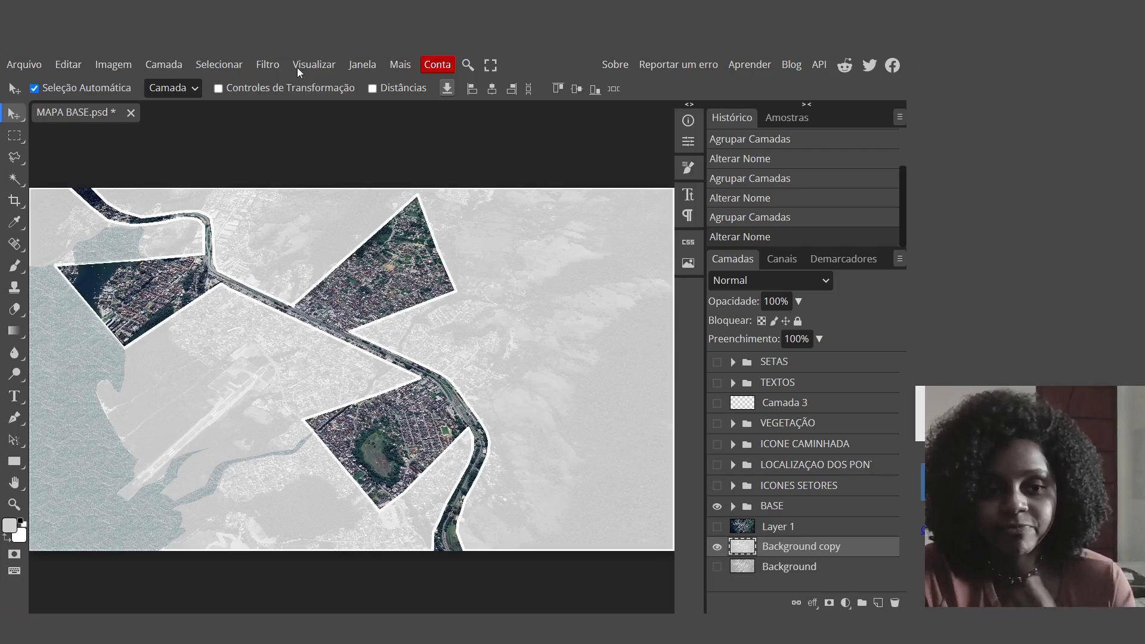
left_click(732, 509)
scroll(716, 531, "down", 2)
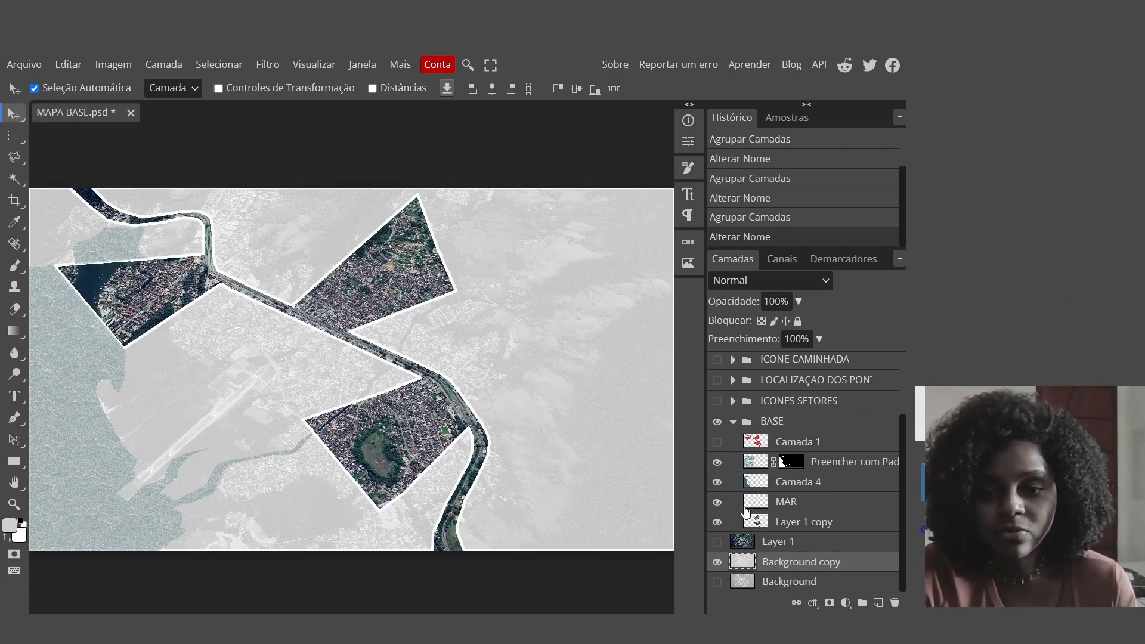
Step: In the BASE group, hide Layer 1 copy, MAR, Camada 4 and the pattern fill layer, and show Camada 1 together with Layer 1
left_click(717, 522)
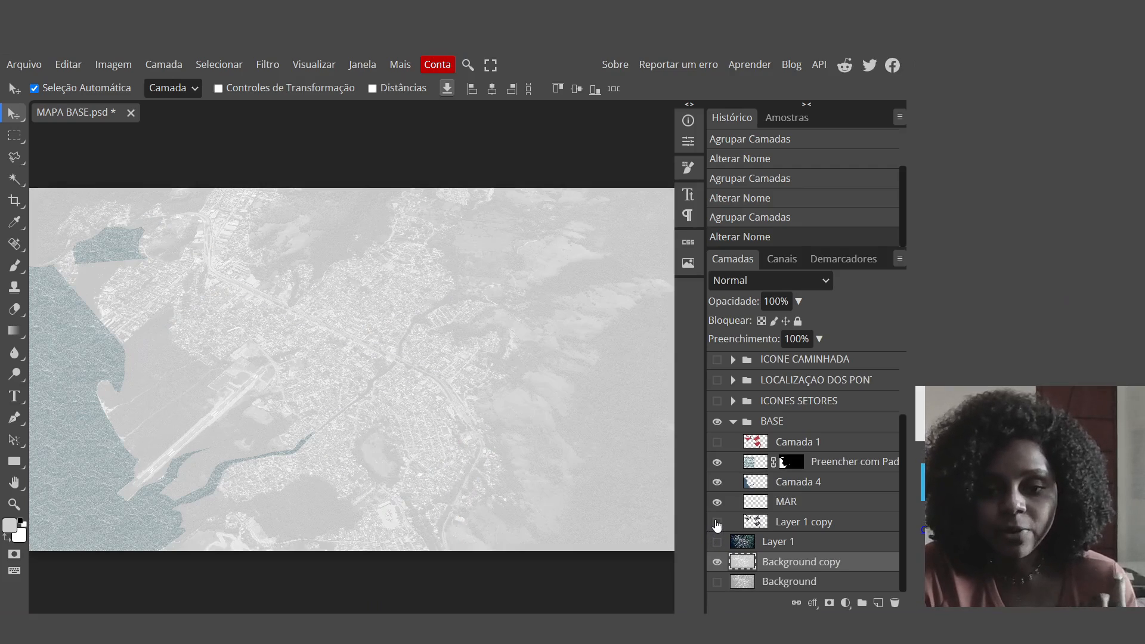
left_click(717, 502)
left_click(717, 482)
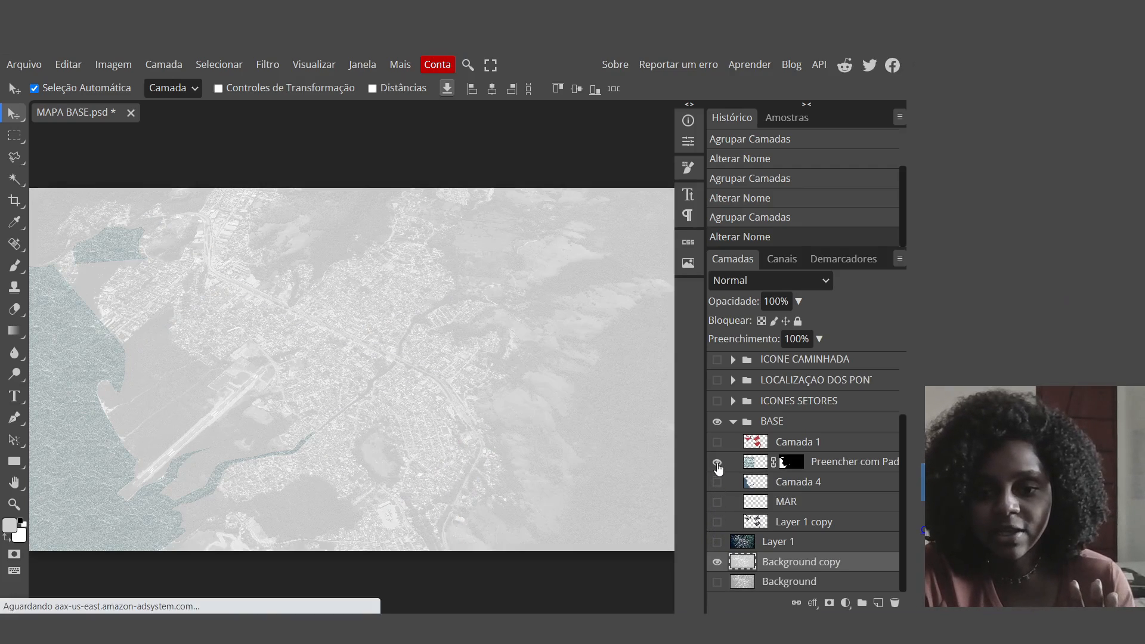
left_click(717, 462)
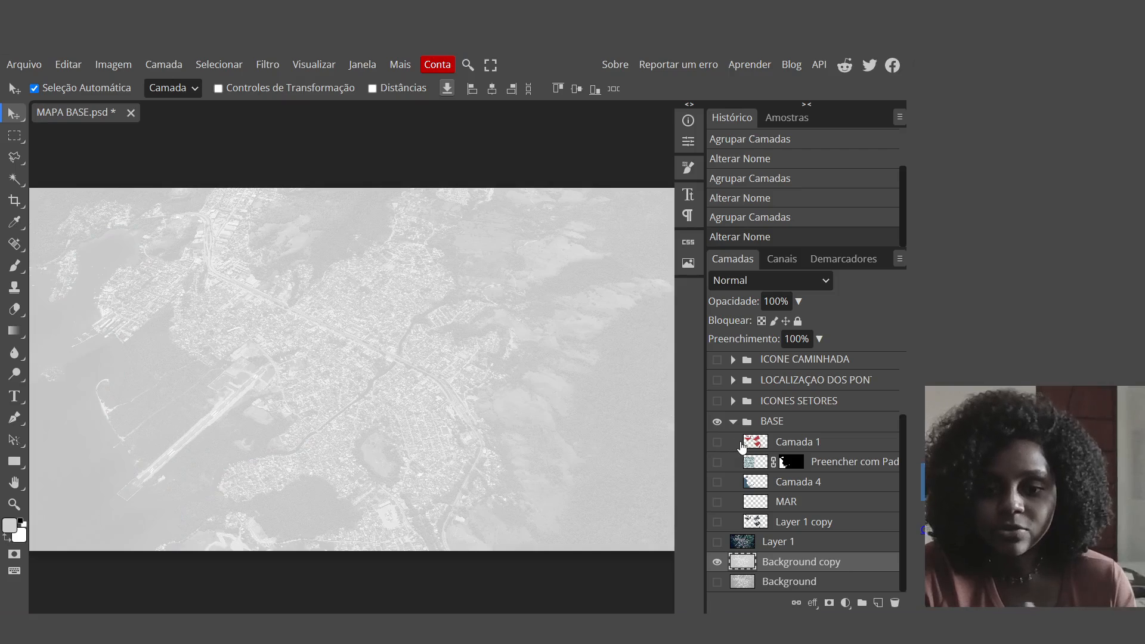
left_click(717, 541)
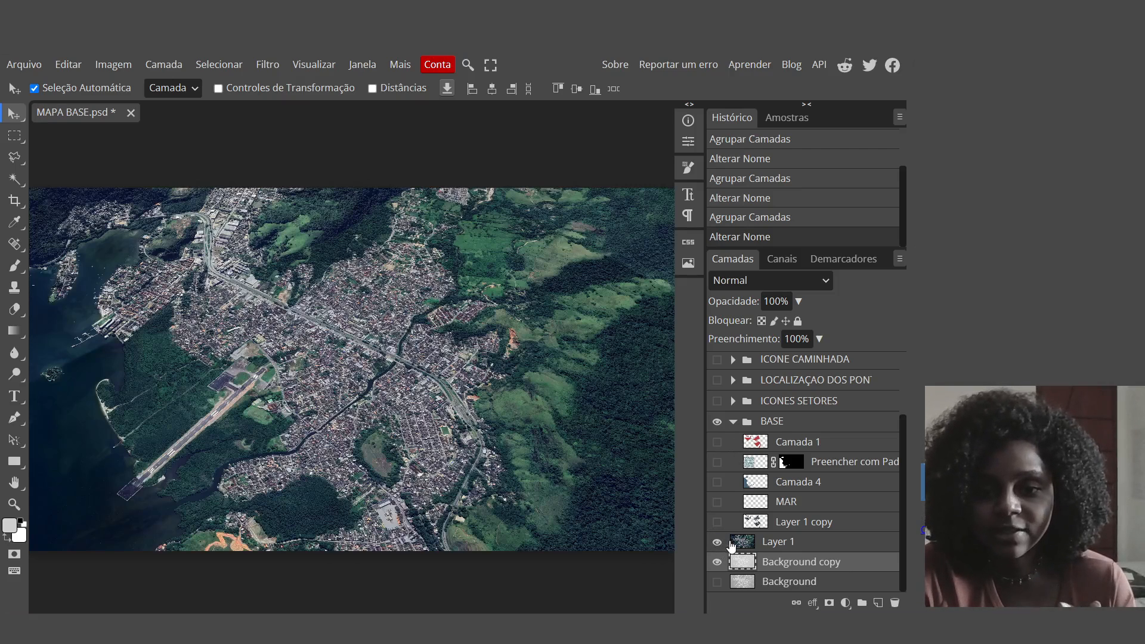
left_click(717, 442)
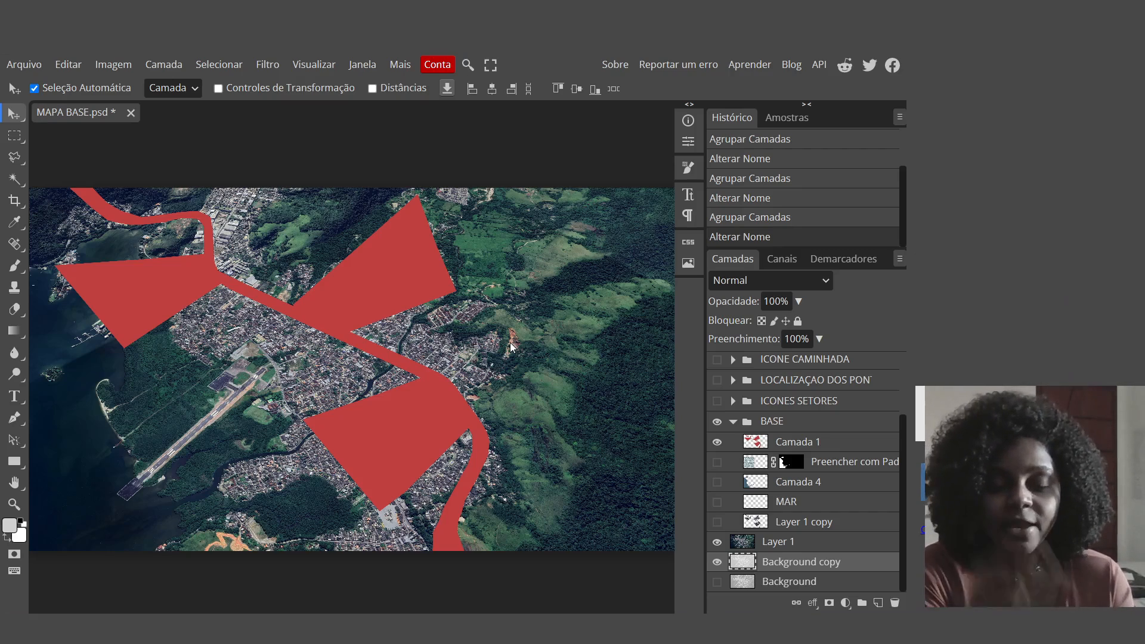
Step: Select the red shapes on Camada 1 with the Magic Wand and invert the selection
key("w")
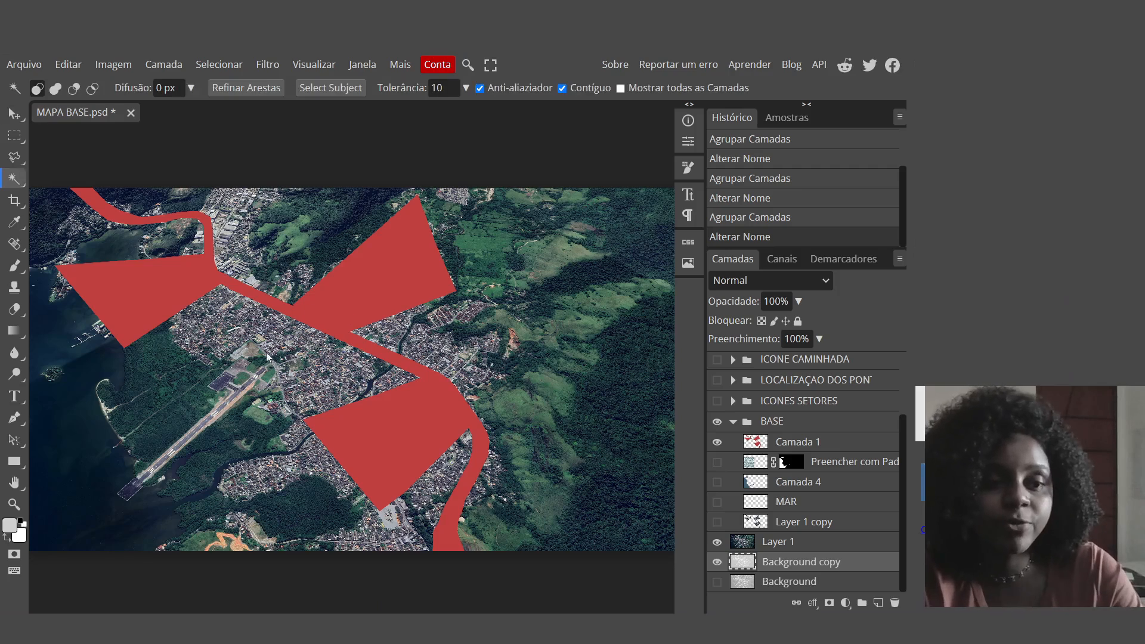
left_click(123, 290)
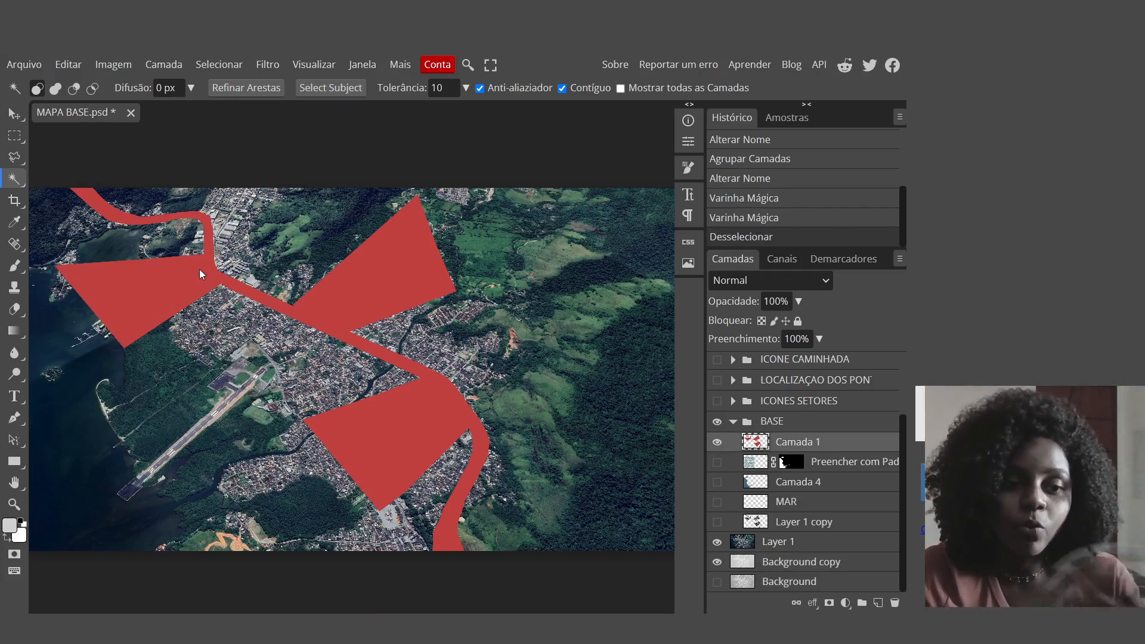
left_click(178, 280)
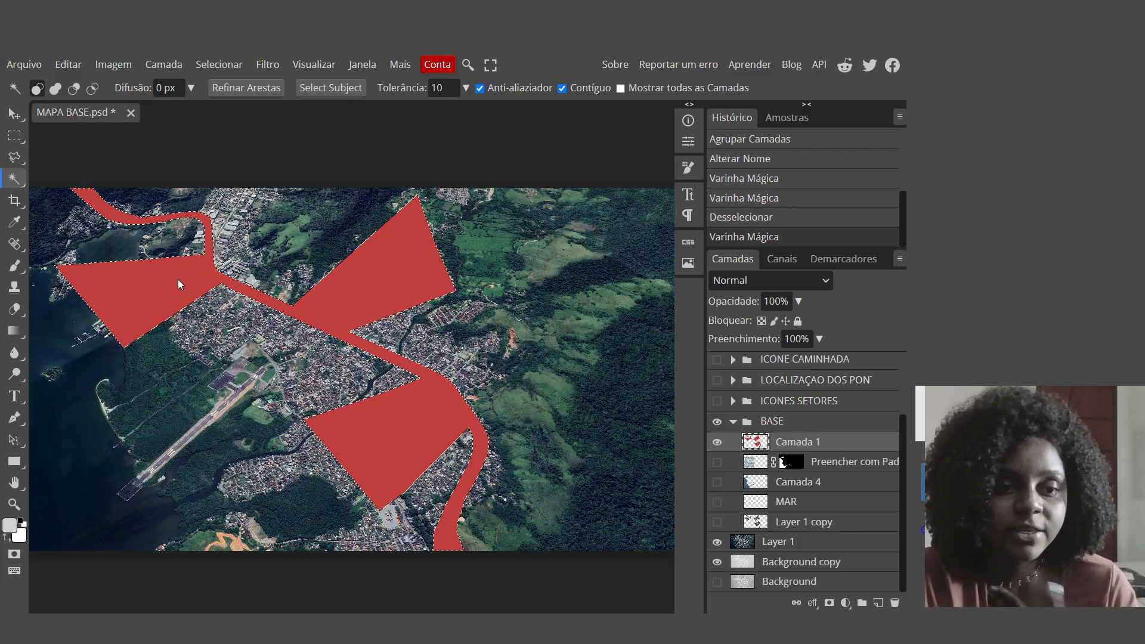
left_click(216, 64)
left_click(243, 132)
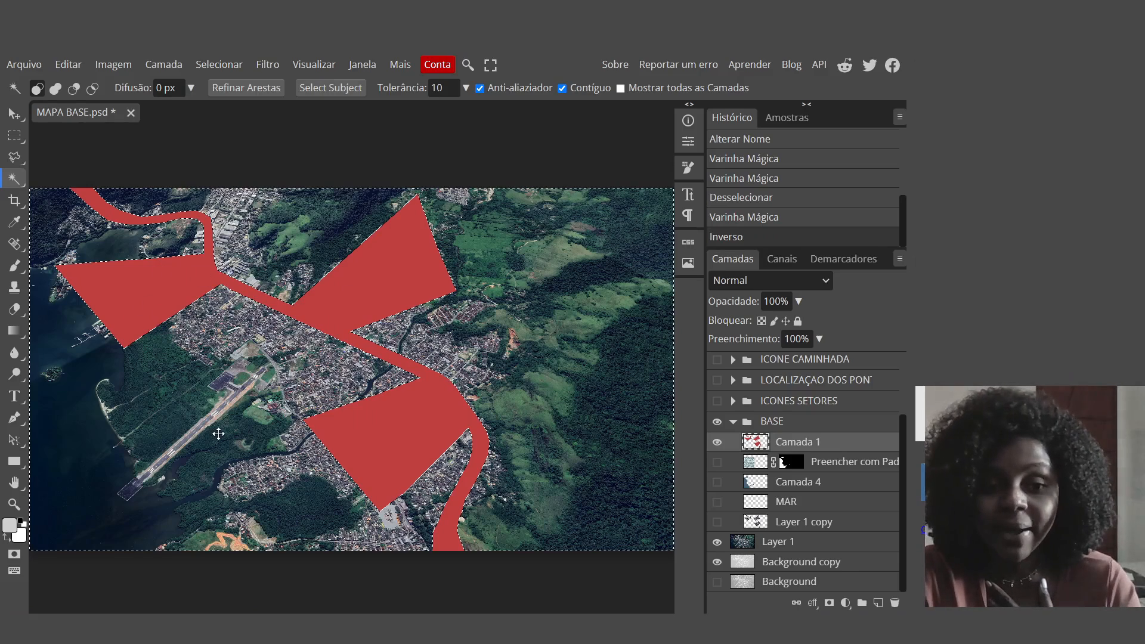
Step: Try to clear everything outside the red shapes on Camada 1 and Layer 1, and undo the clearing of Layer 1
key("Delete")
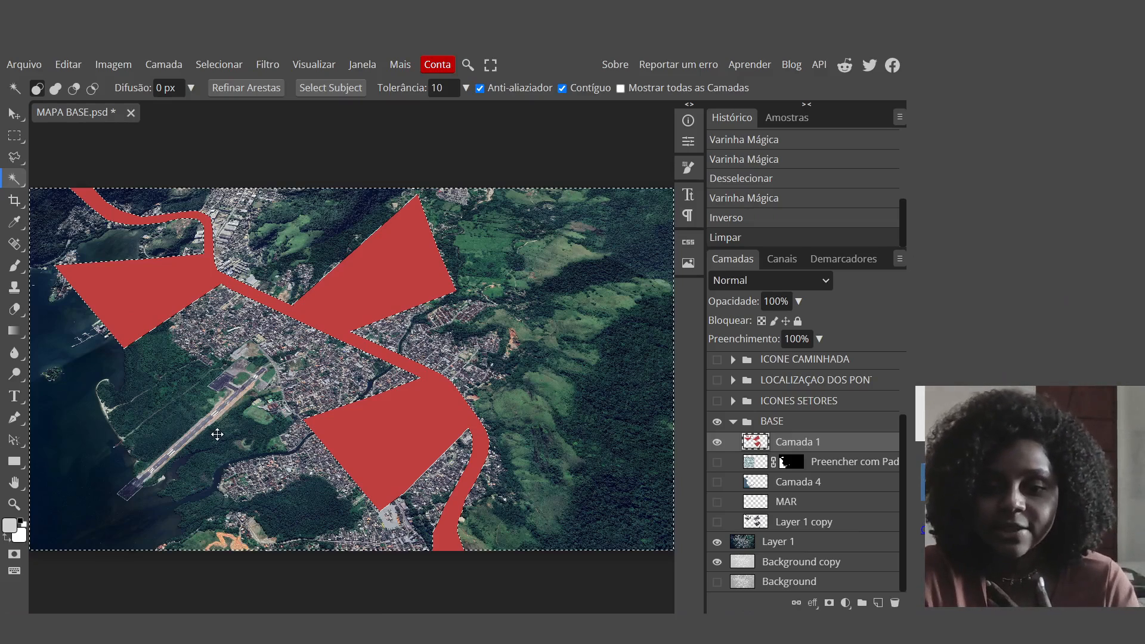
left_click(771, 549)
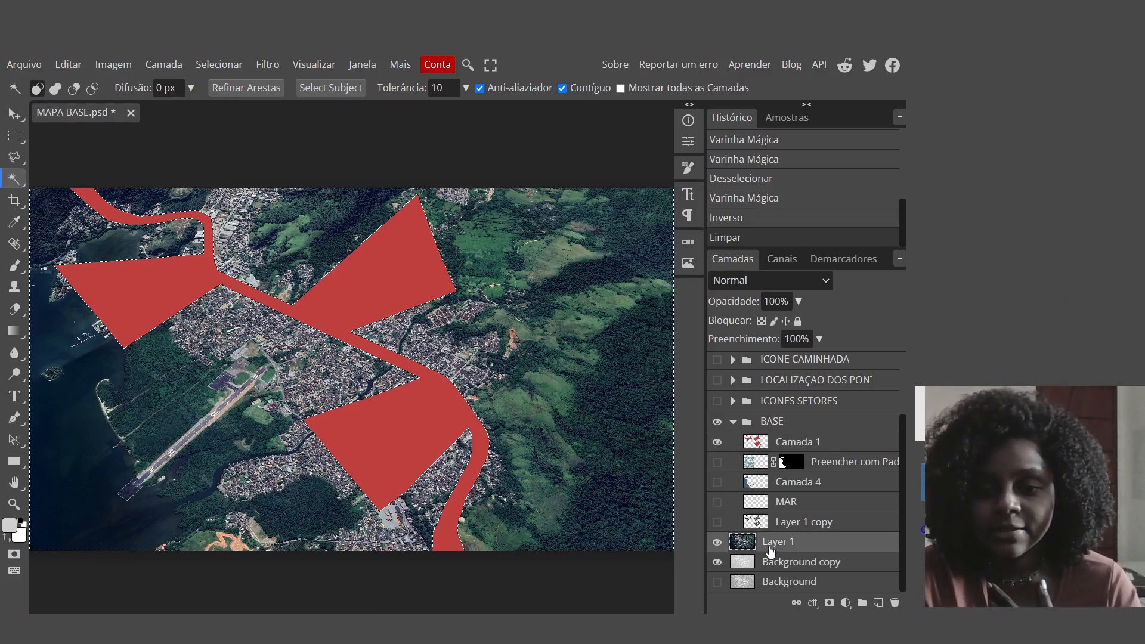
key("Delete")
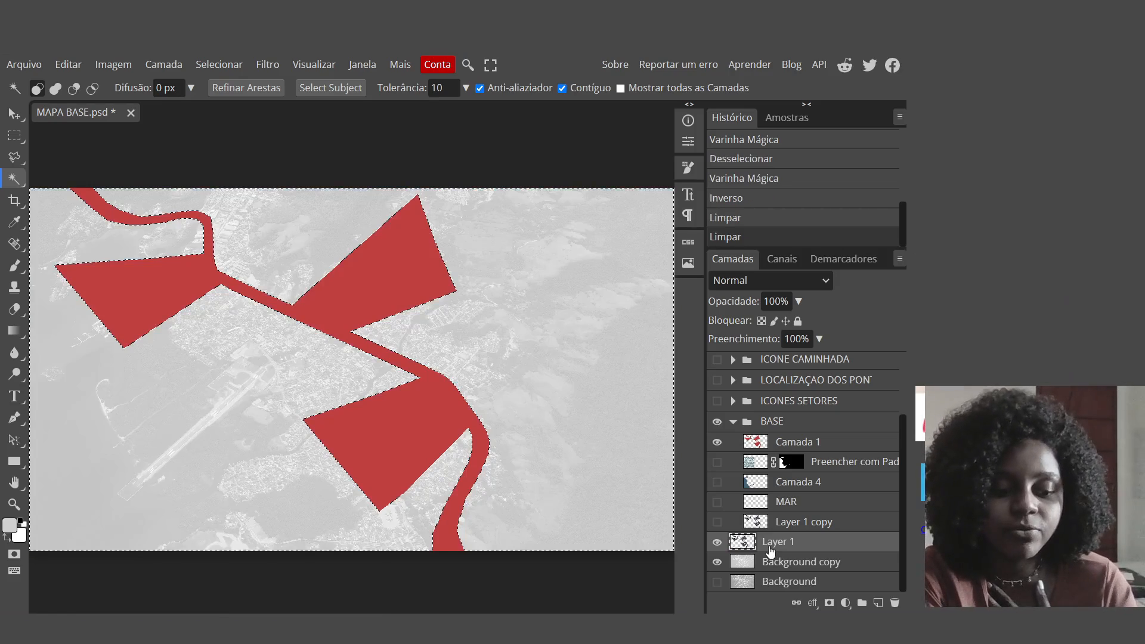
key("ctrl+z")
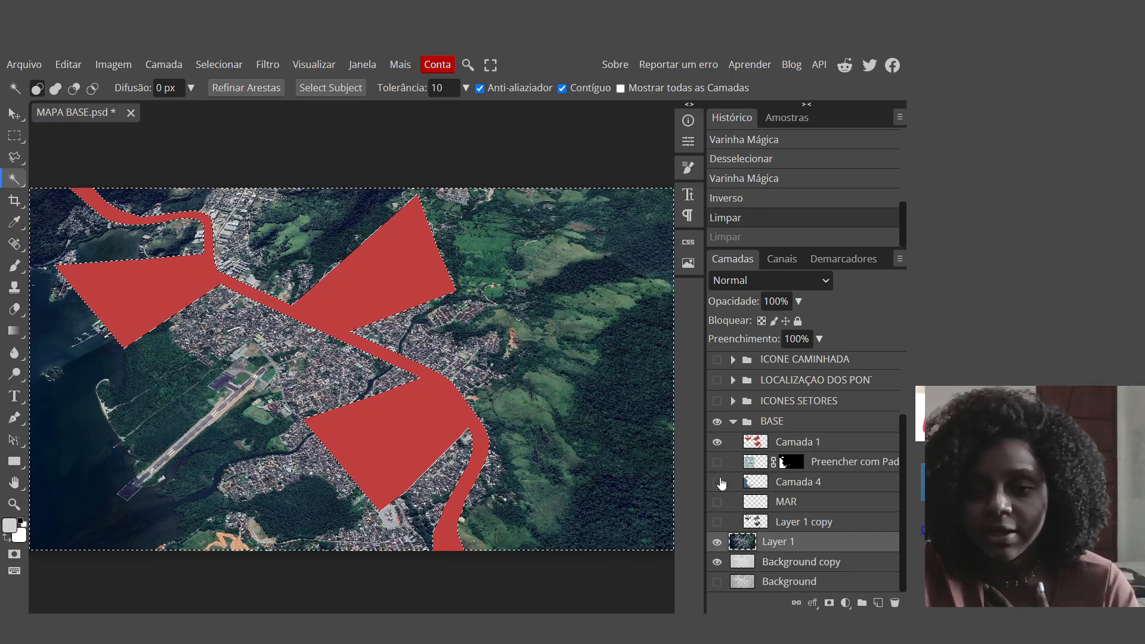
Step: Show the Layer 1 copy cutout, hide Camada 1 and Layer 1, and remove the selection
left_click(717, 522)
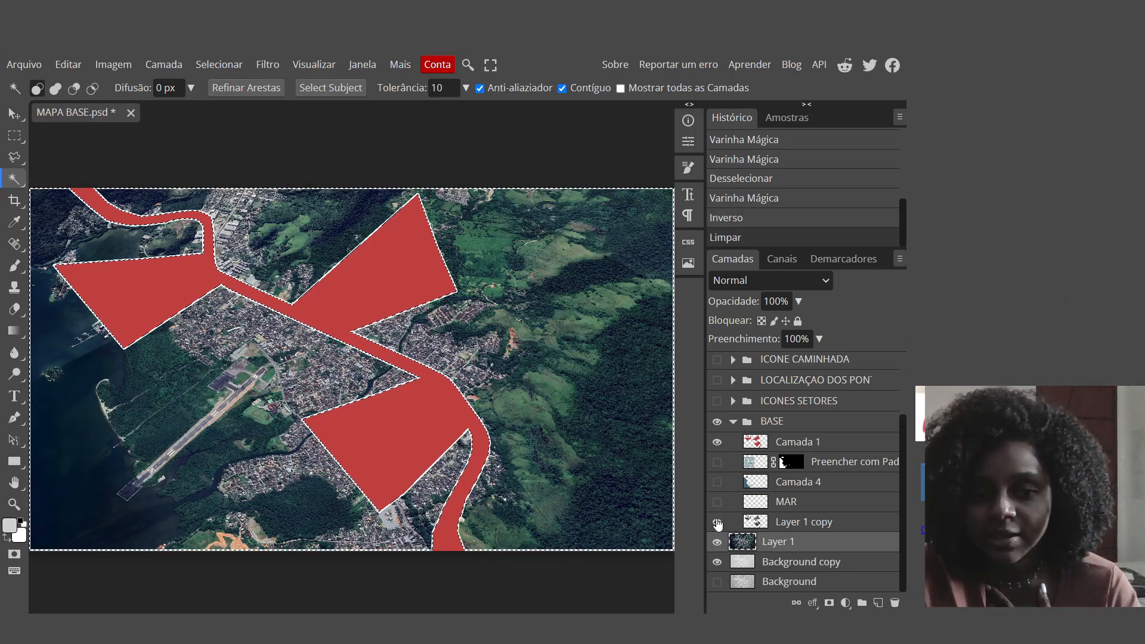
left_click(718, 443)
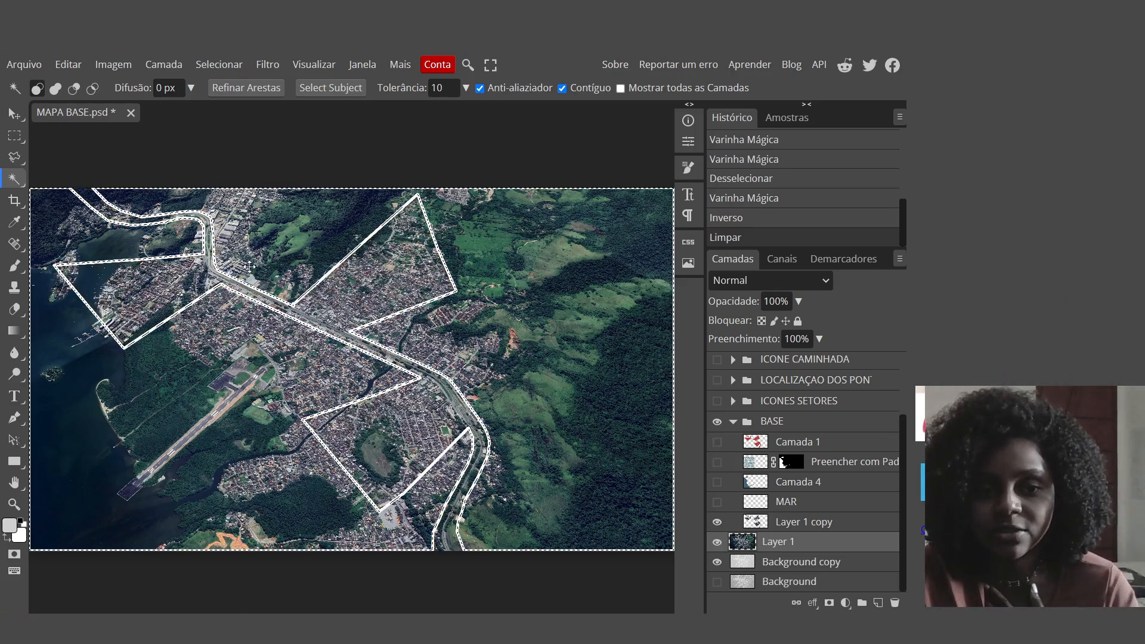
left_click(717, 543)
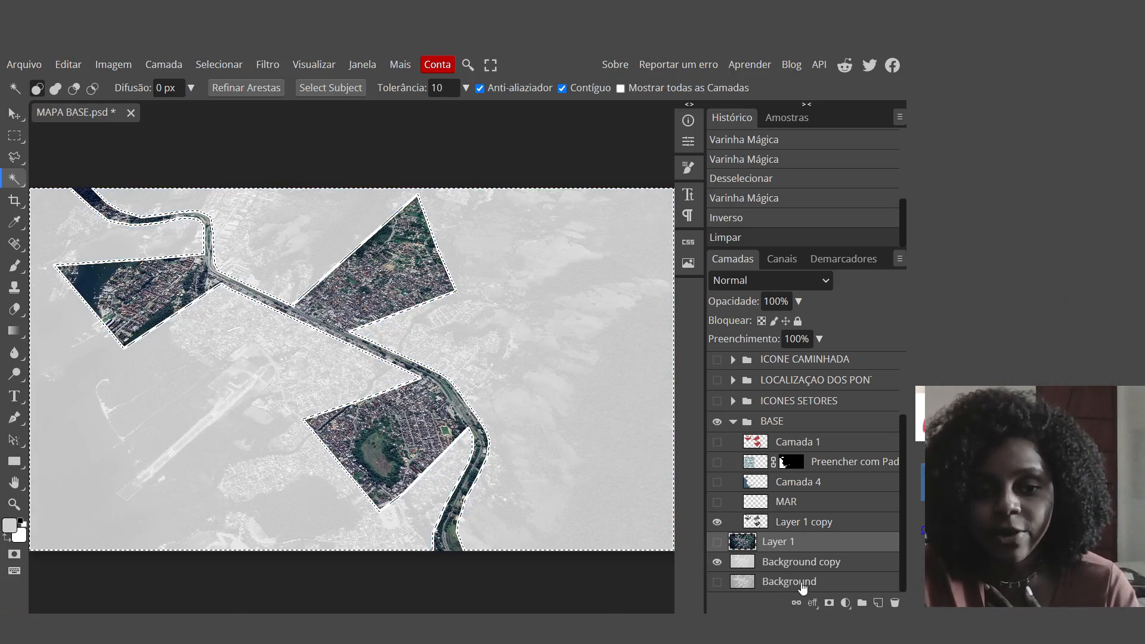
key("ctrl+d")
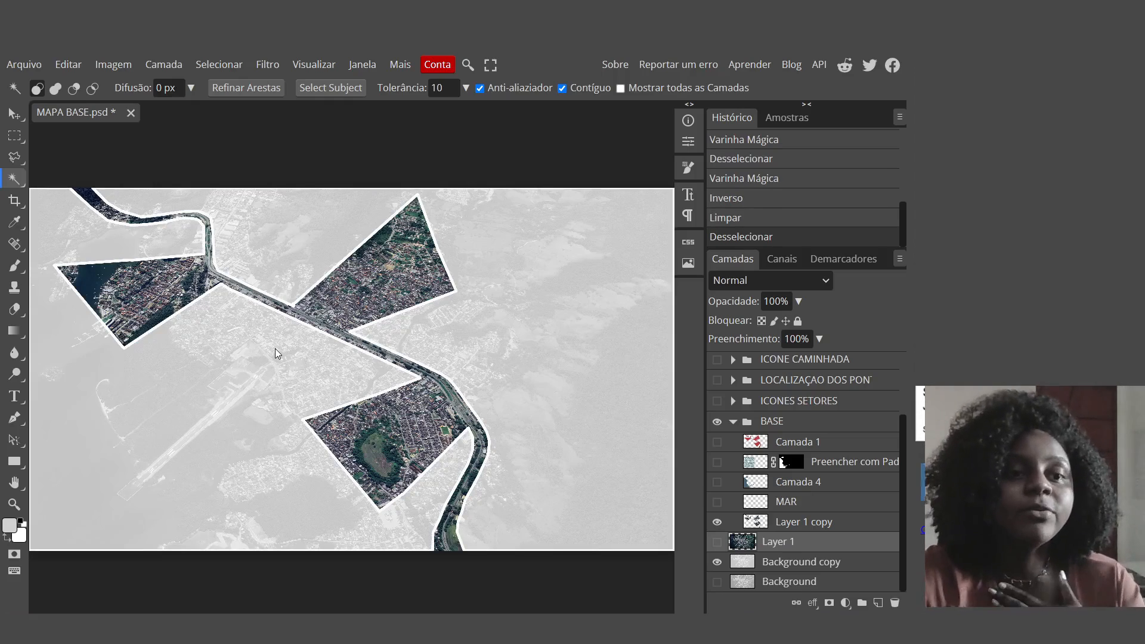
Step: Review the Stroke settings and the available stroke positions, and close them without applying a stroke
left_click(70, 66)
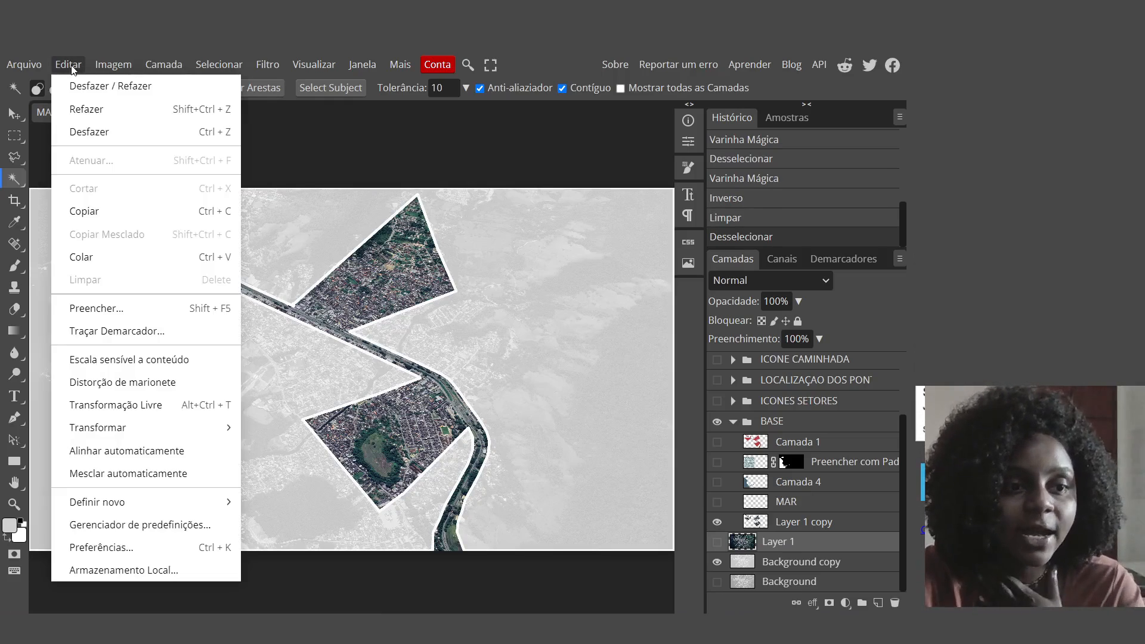
left_click(183, 340)
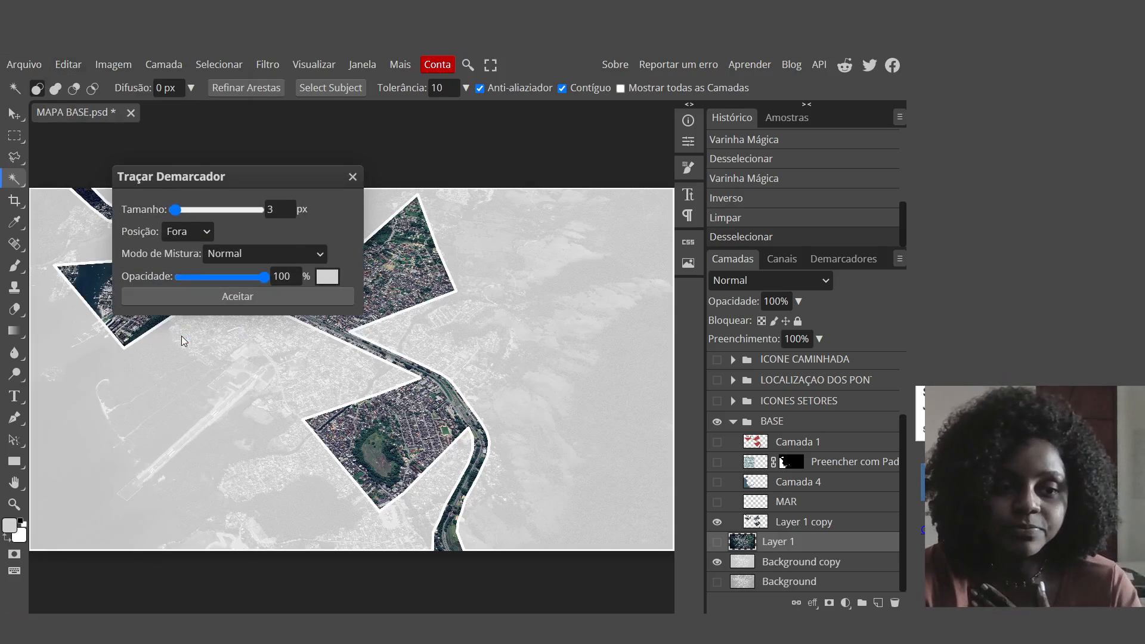
left_click(199, 233)
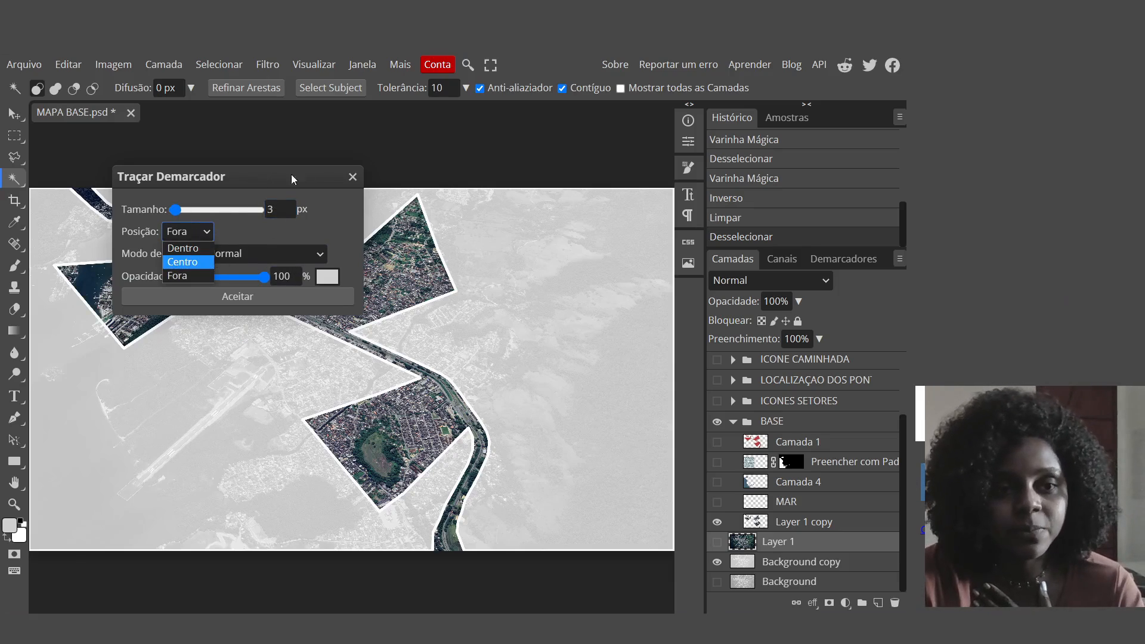
left_click(352, 178)
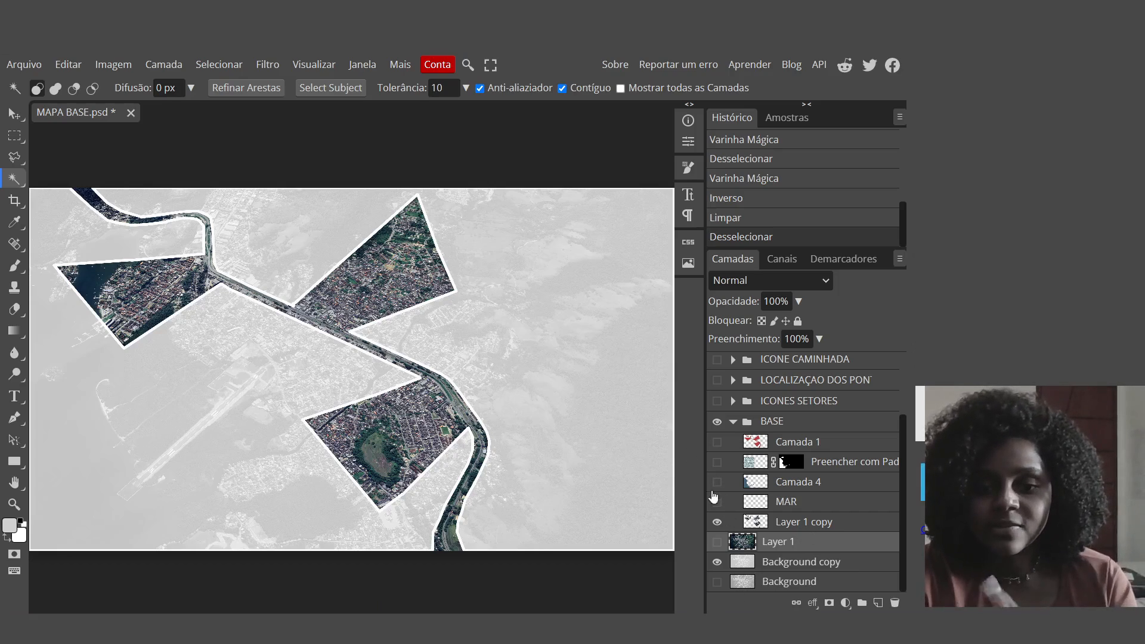
Step: Show the full satellite image on Layer 1 beneath the BASE group, together with the water pattern fill layer
left_click(717, 423)
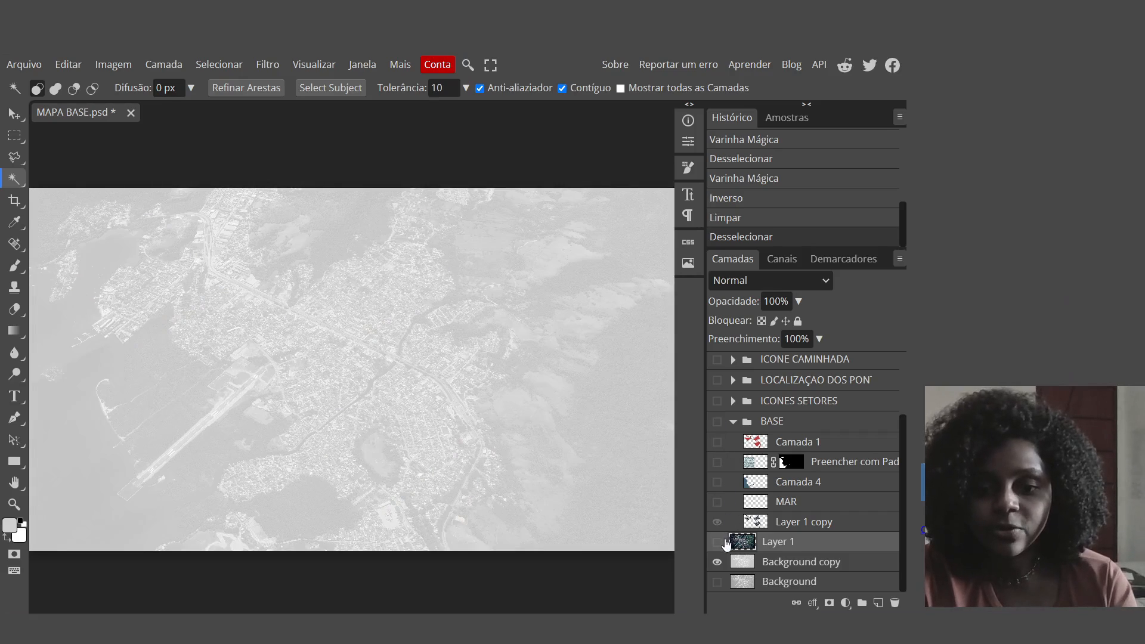
left_click(717, 542)
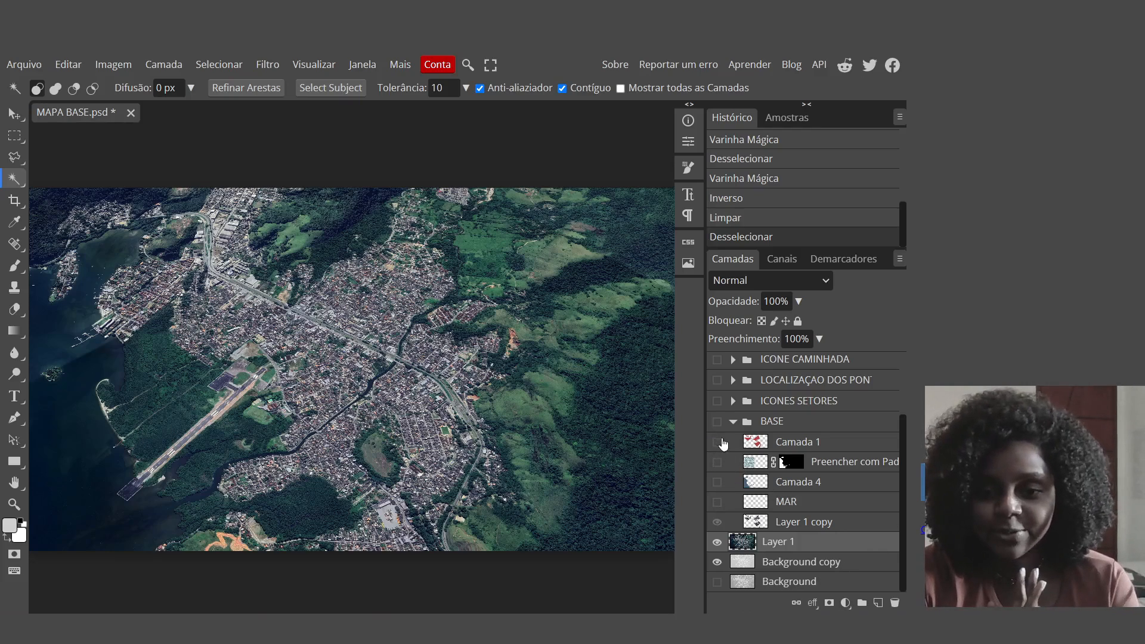
left_click(717, 421)
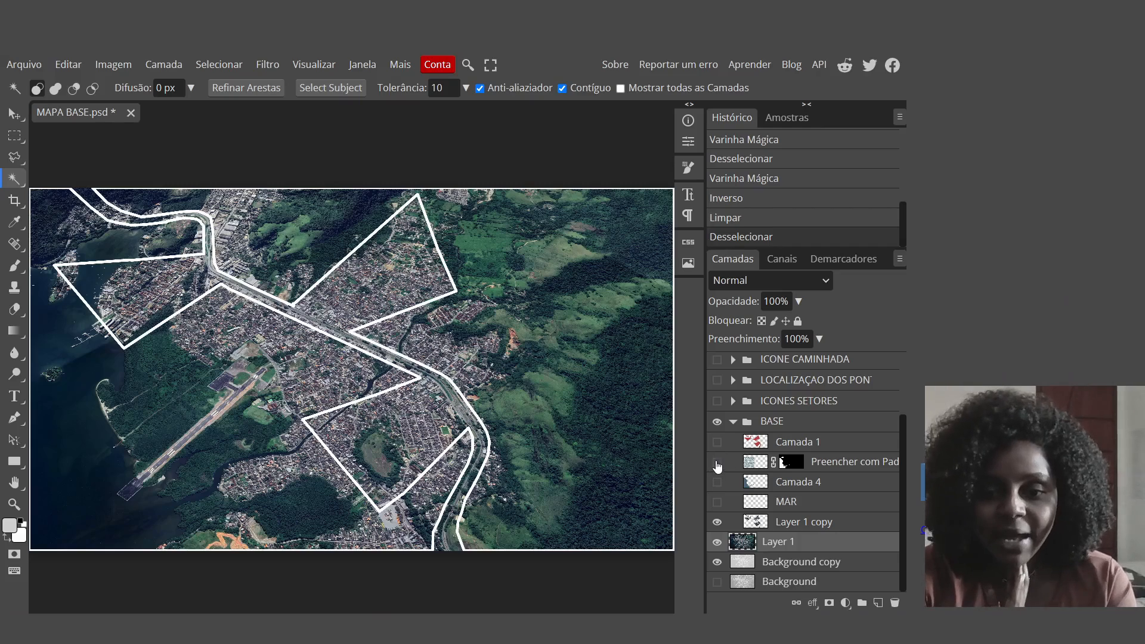
left_click(717, 462)
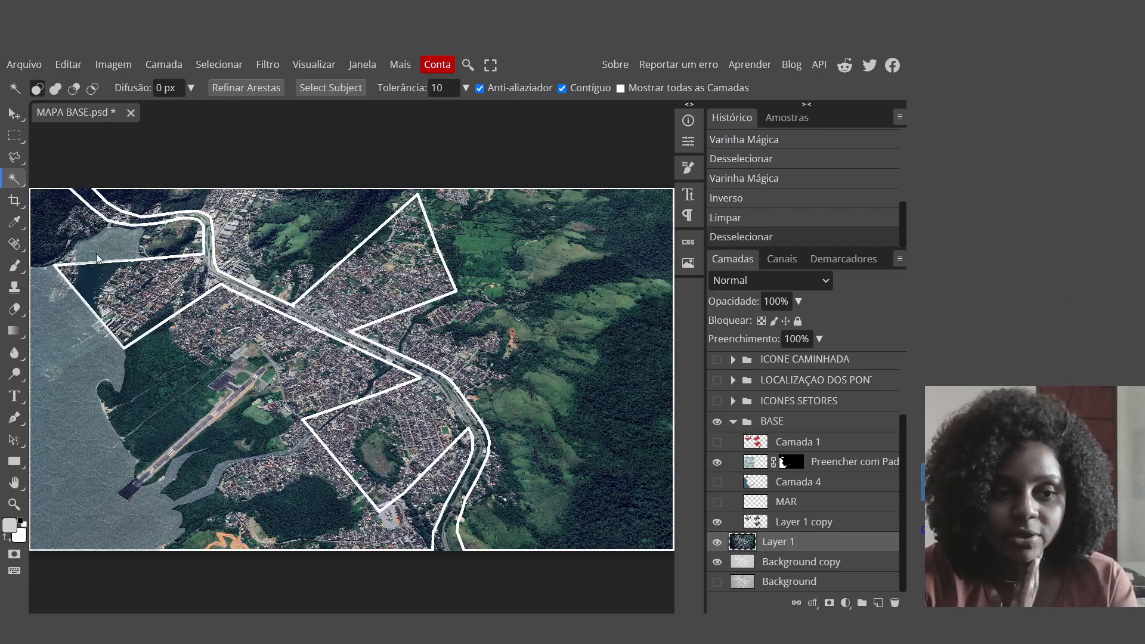
Step: Show Camada 4, and hide the pattern fill layer and Layer 1
left_click(717, 482)
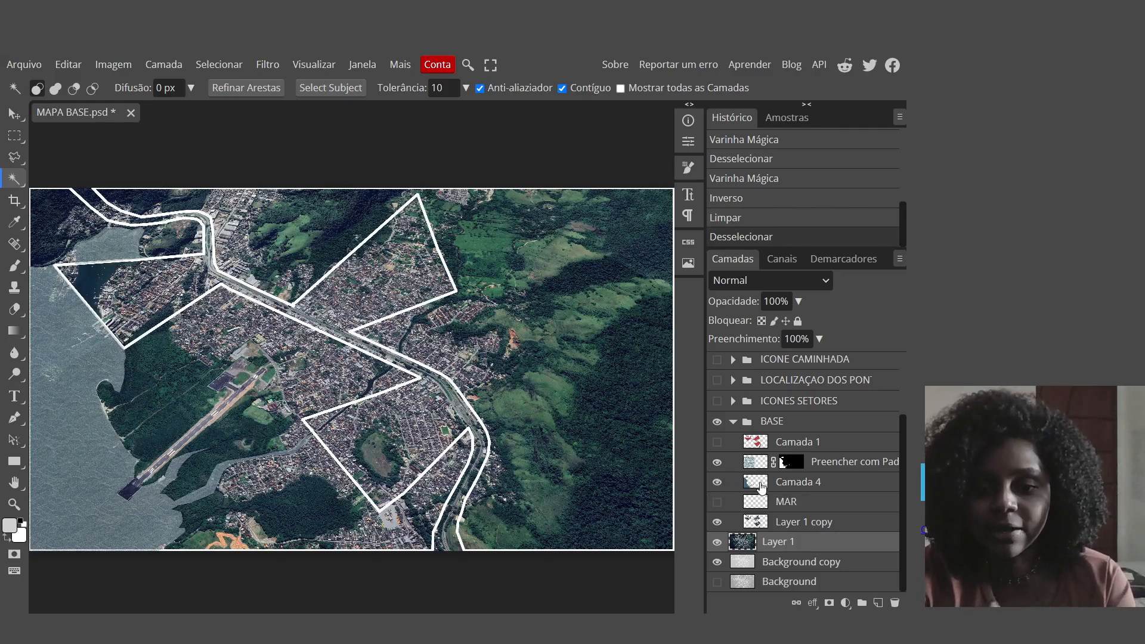
left_click(717, 462)
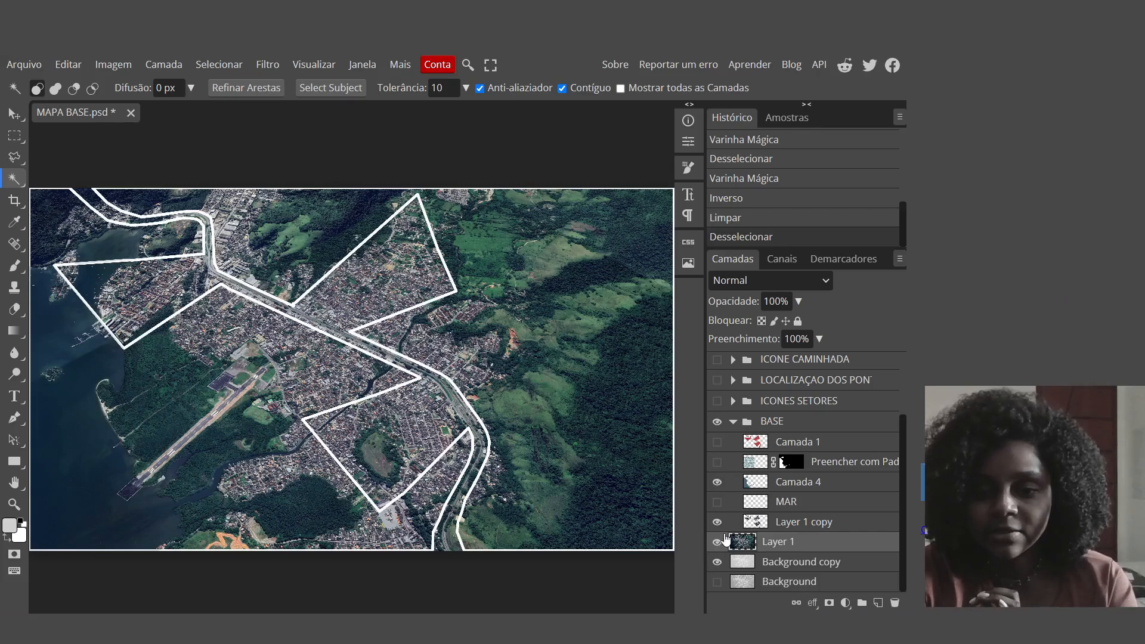
left_click(717, 541)
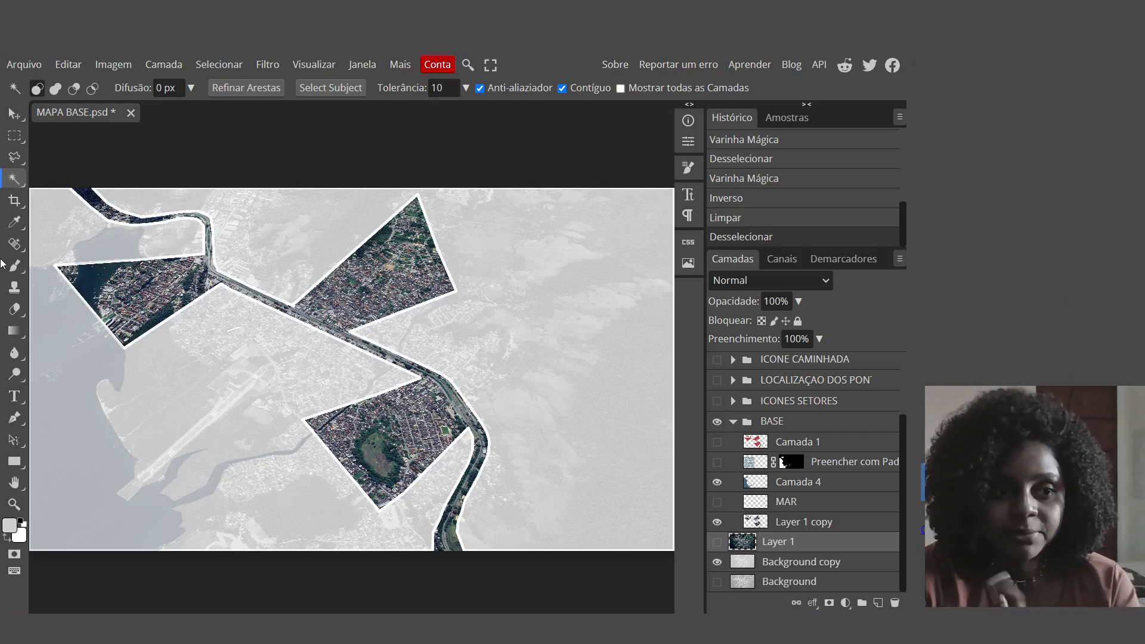
Step: Try tracing a small selection along the bay shoreline above the western sector with the Polygonal Lasso, and deselect it
left_click(14, 157)
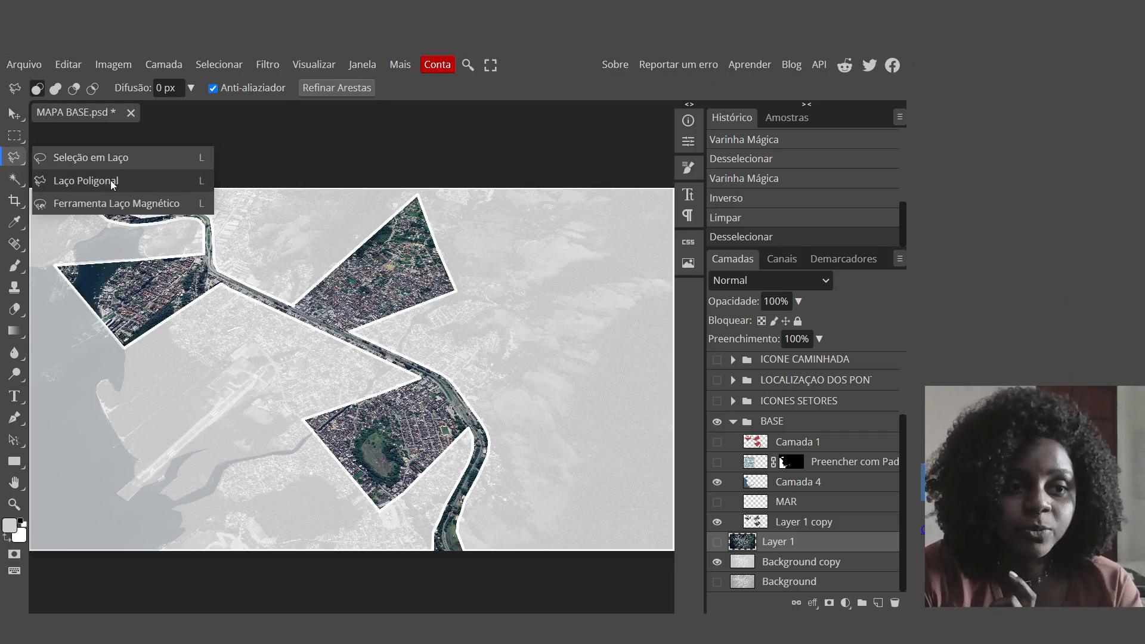
left_click(86, 181)
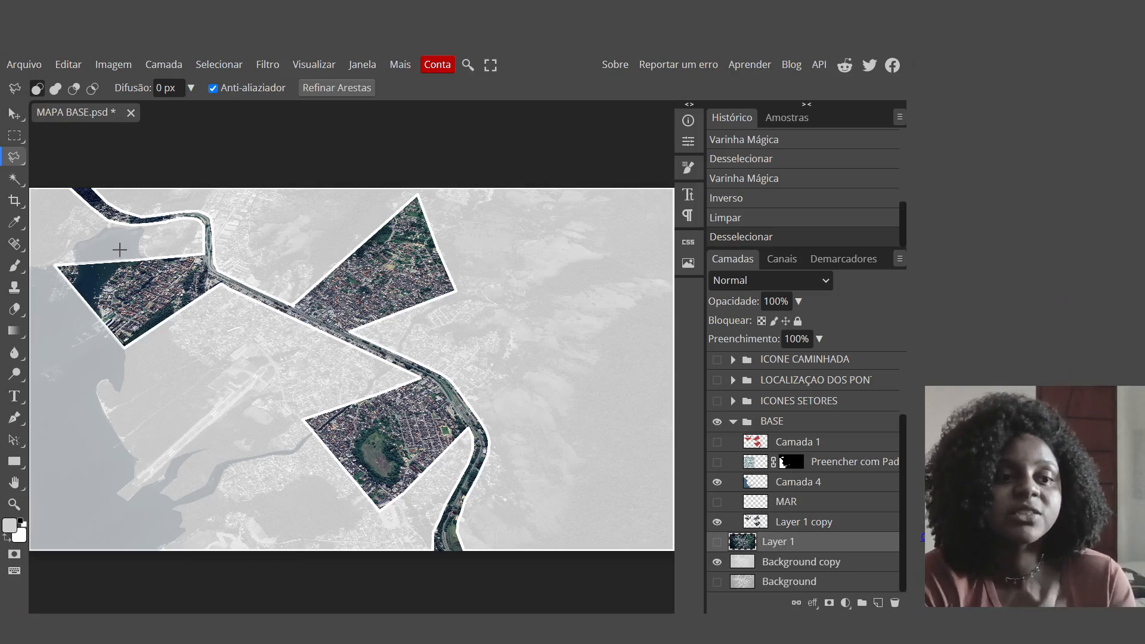
key("z")
scroll(112, 242, "up", 8)
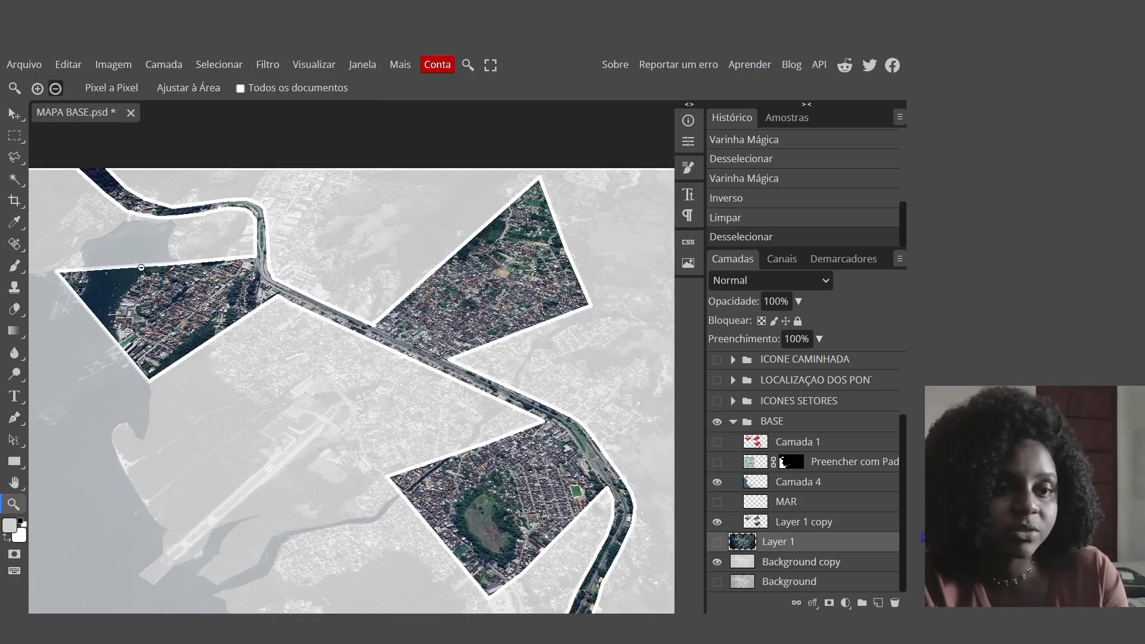
scroll(312, 217, "up", 3)
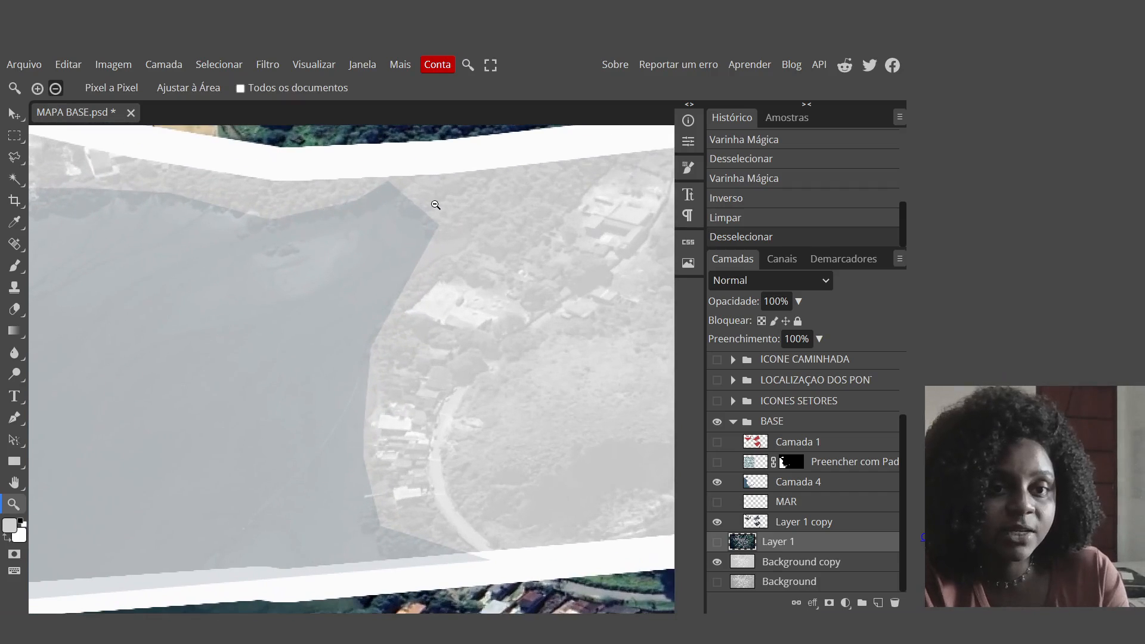
scroll(384, 210, "up", 3)
scroll(382, 209, "up", 2)
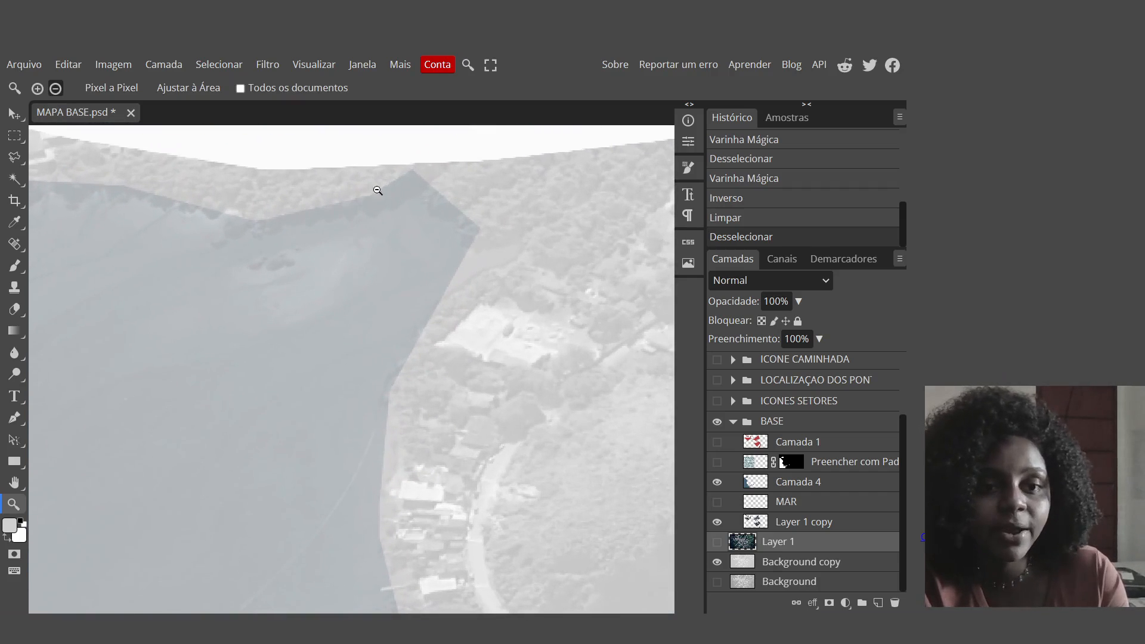
scroll(408, 186, "up", 2)
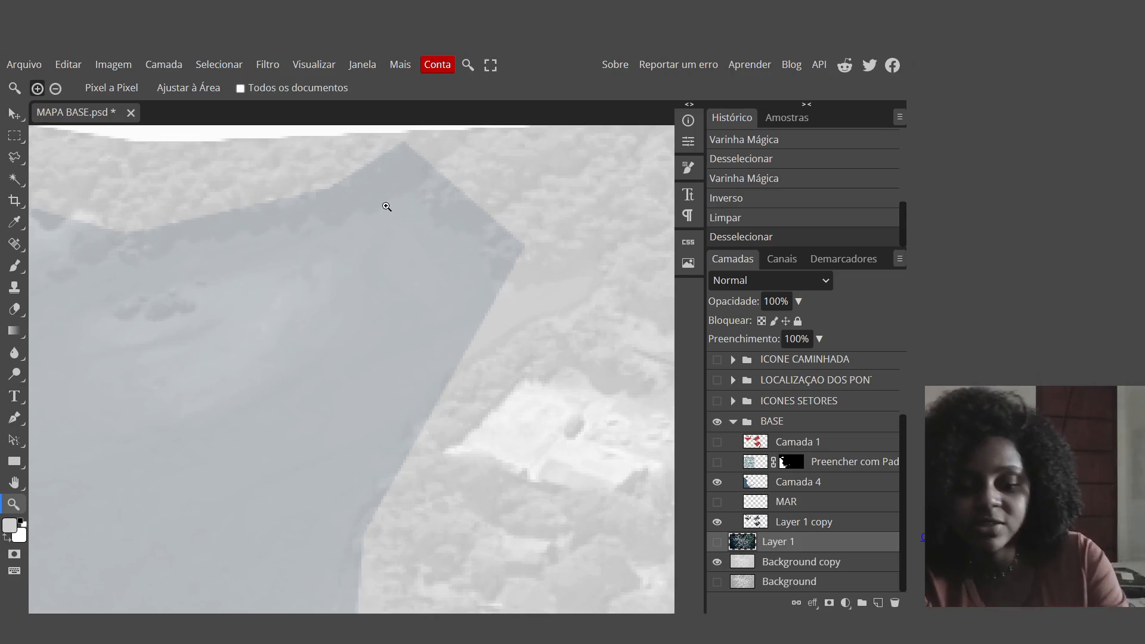
key("l")
left_click(416, 181)
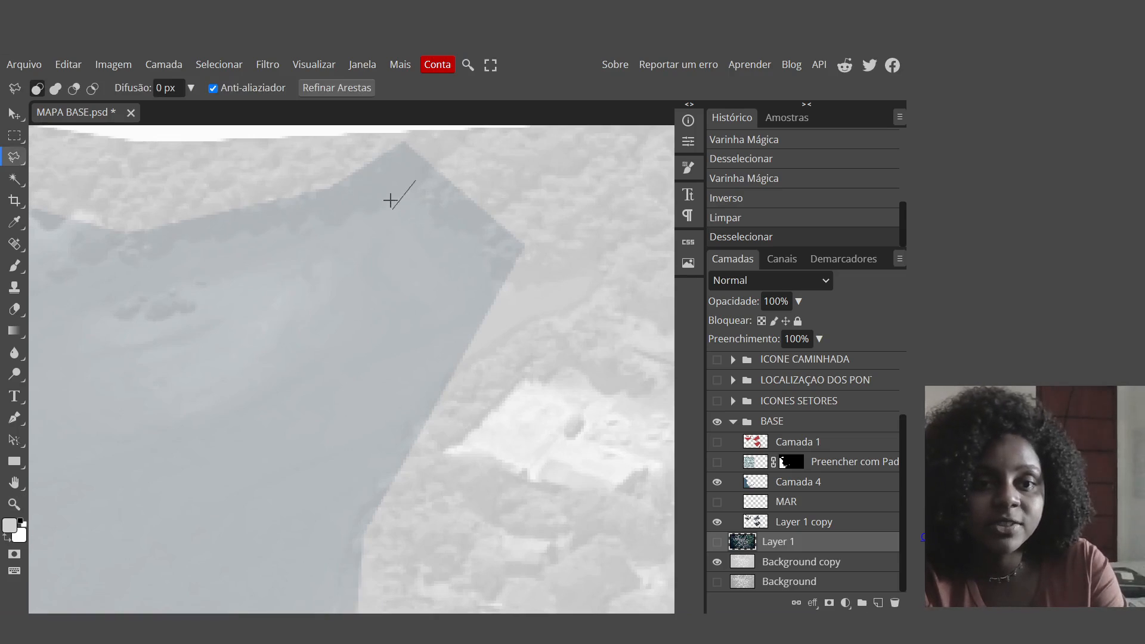
left_click_drag(391, 201, 313, 221)
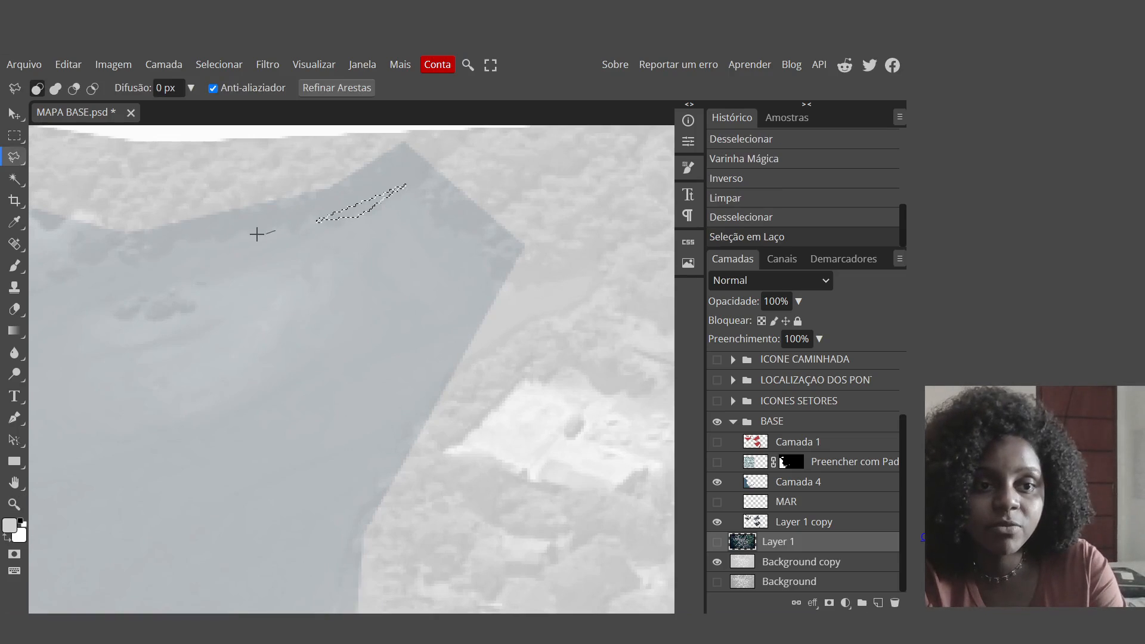
left_click(314, 214)
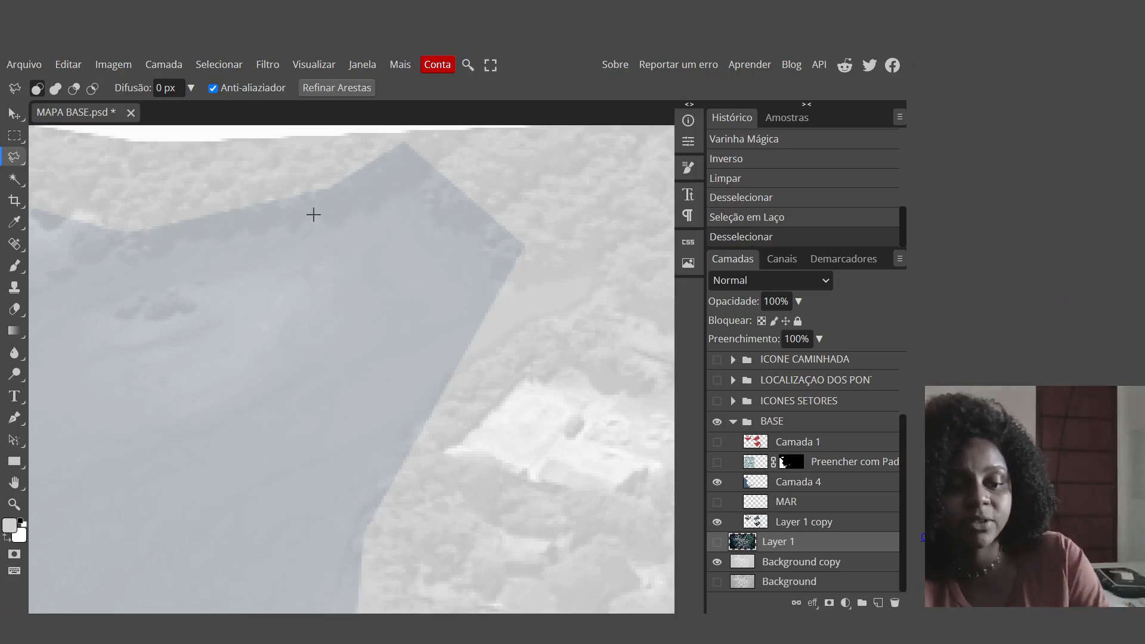
Step: Select the sea area on Camada 4 with the Magic Wand and add the small bay above the western sector to the selection
key("z")
left_click(388, 217)
left_click(409, 208)
left_click(401, 216)
left_click(384, 226)
left_click(378, 227)
left_click(358, 231)
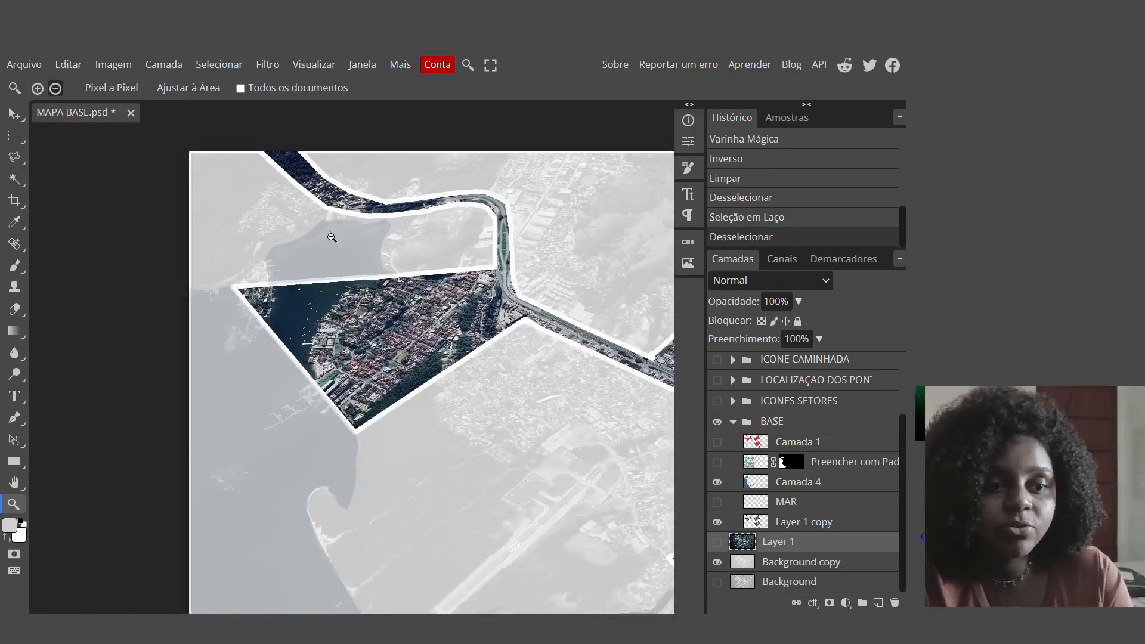
scroll(270, 249, "down", 6)
scroll(482, 391, "up", 2)
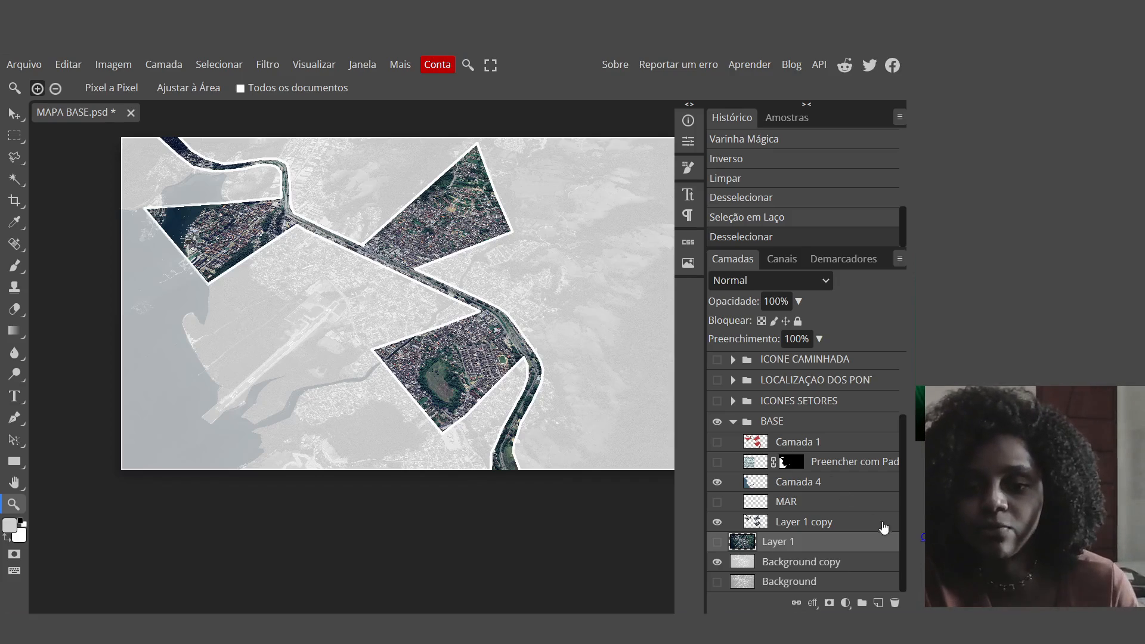
left_click(799, 482)
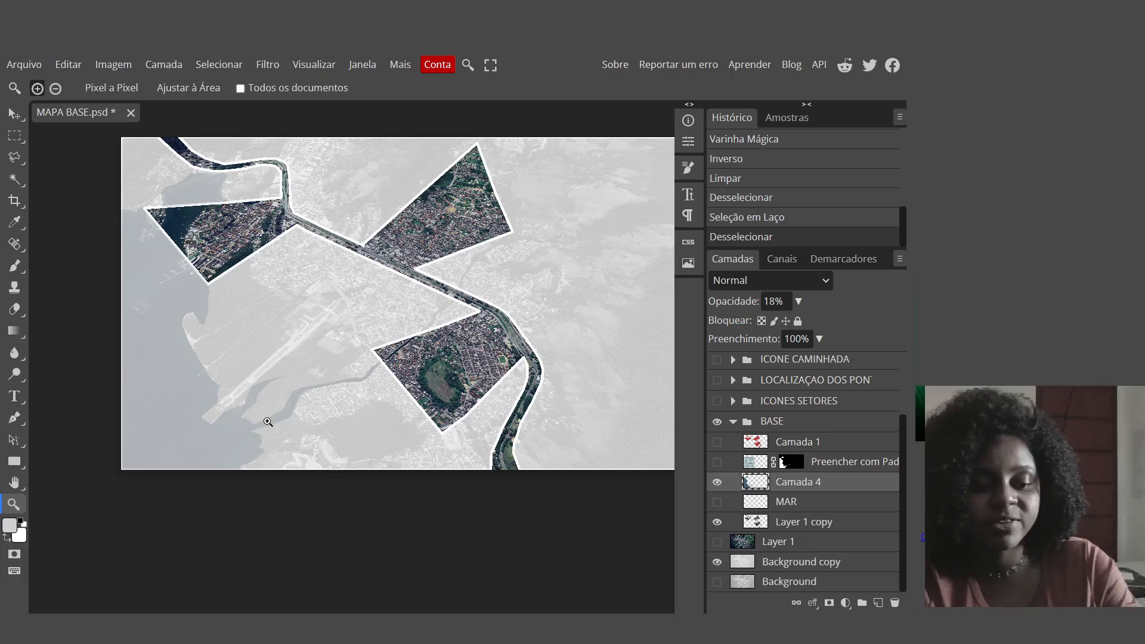
key("w")
left_click(154, 385)
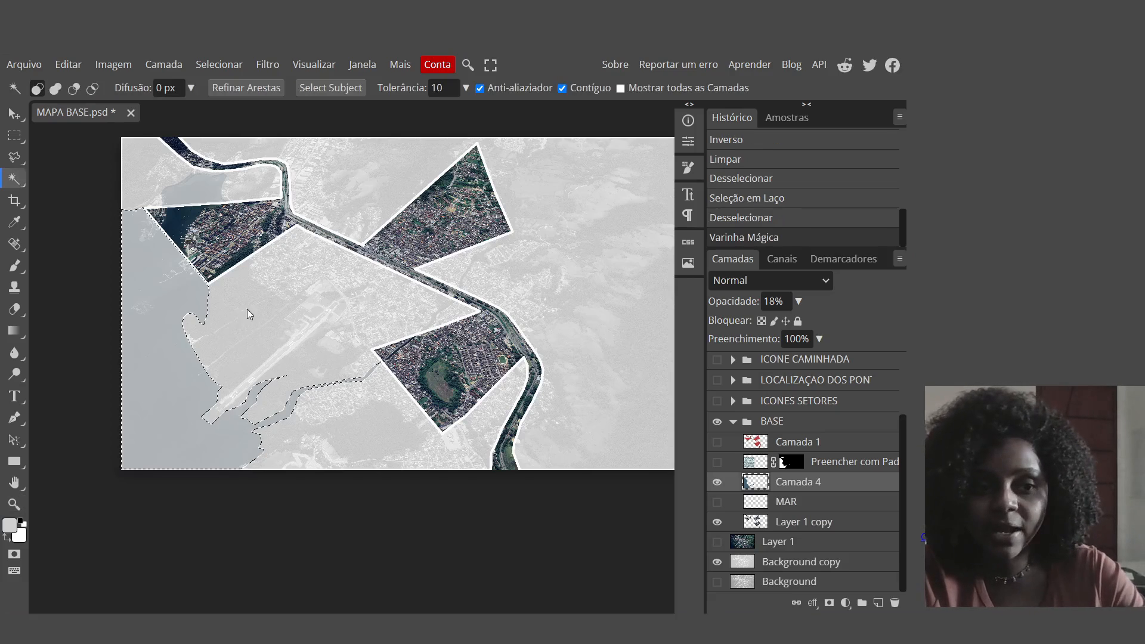
key("shift")
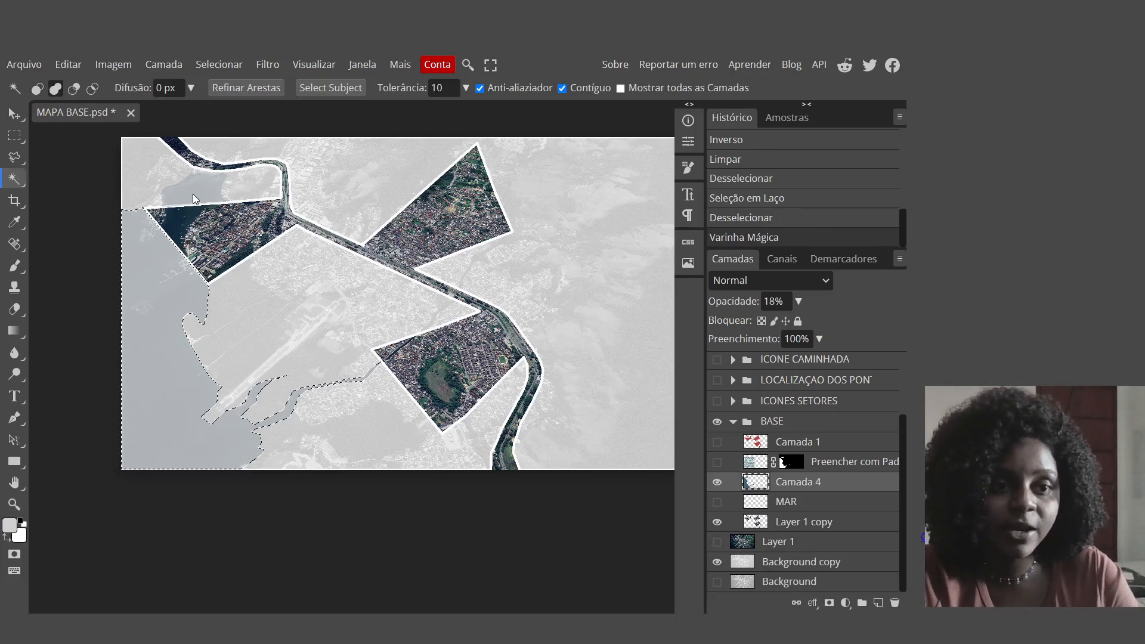
left_click(192, 195, "shift")
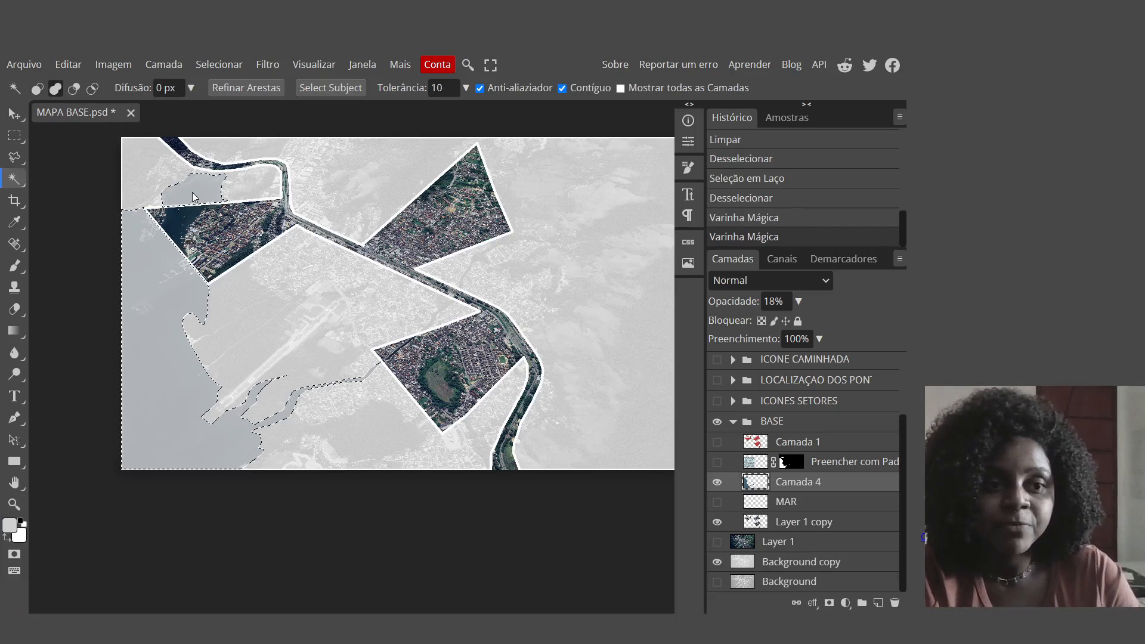
Step: Add a pattern fill layer over the selected water and try the light blue and pink patterns on it
left_click(846, 603)
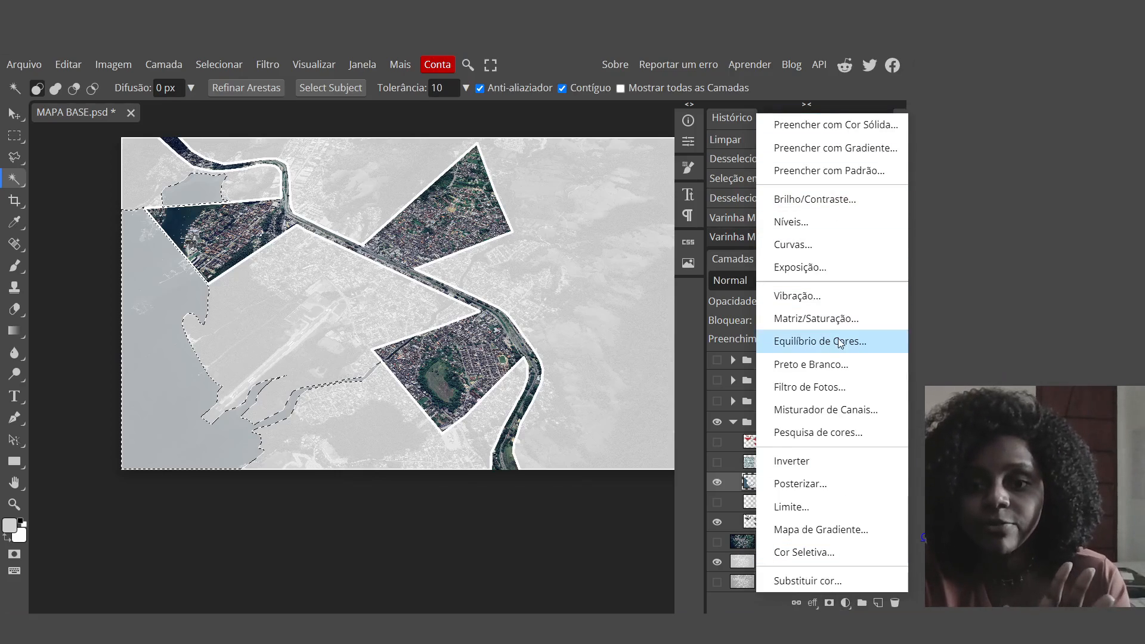
left_click(804, 170)
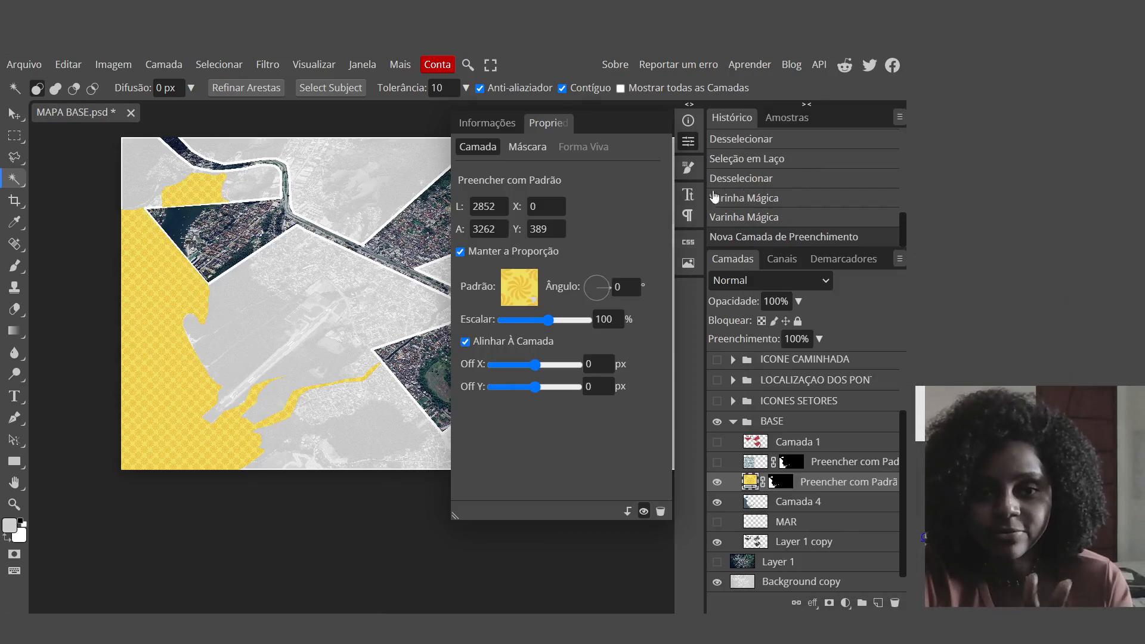
left_click(532, 292)
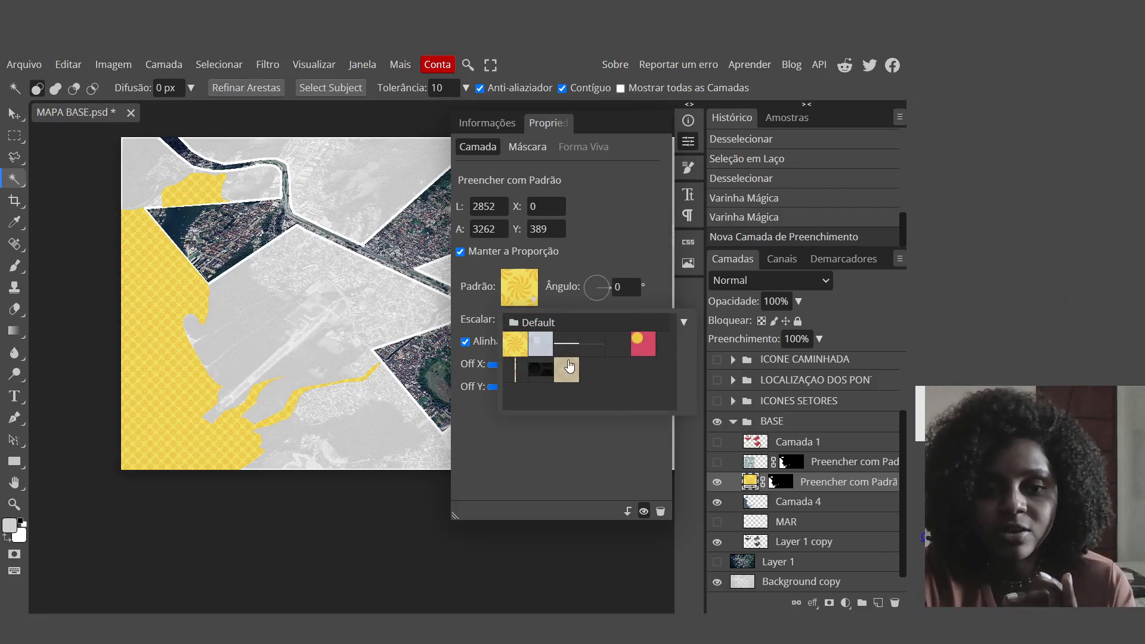
left_click(542, 344)
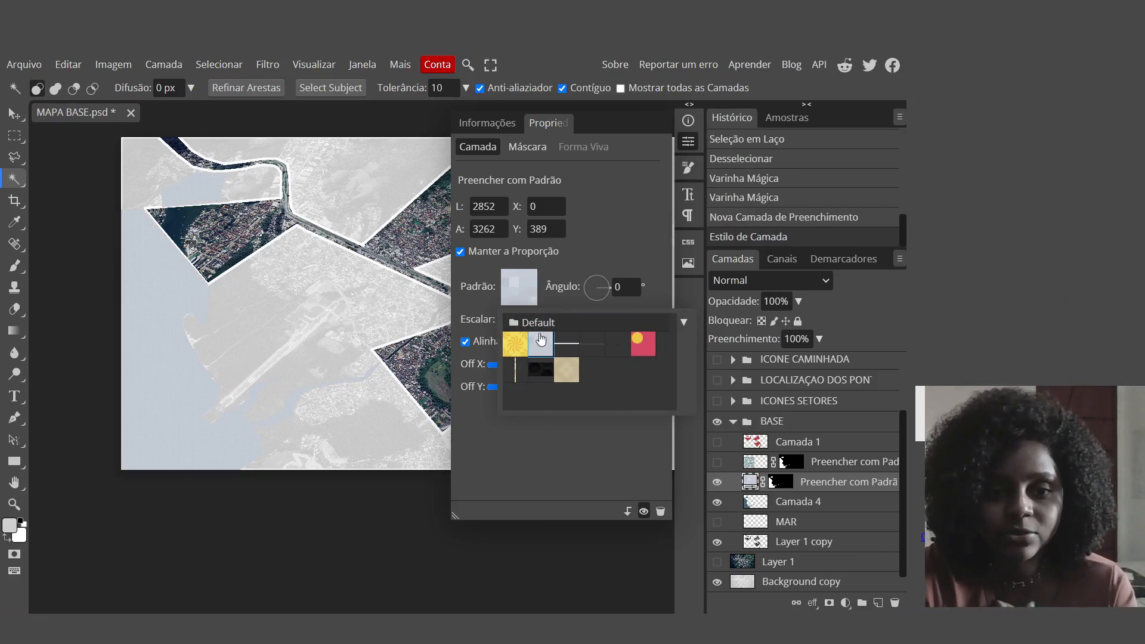
left_click(636, 346)
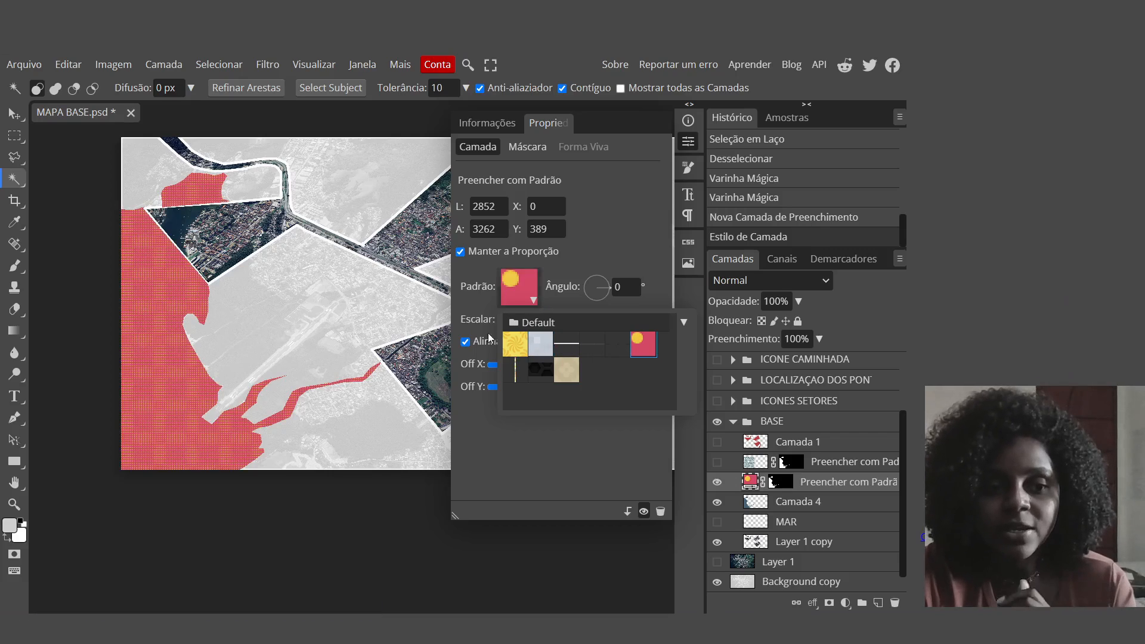
Step: Undo the new pattern fill layer and show the existing water pattern fill layer above Camada 4
left_click(689, 104)
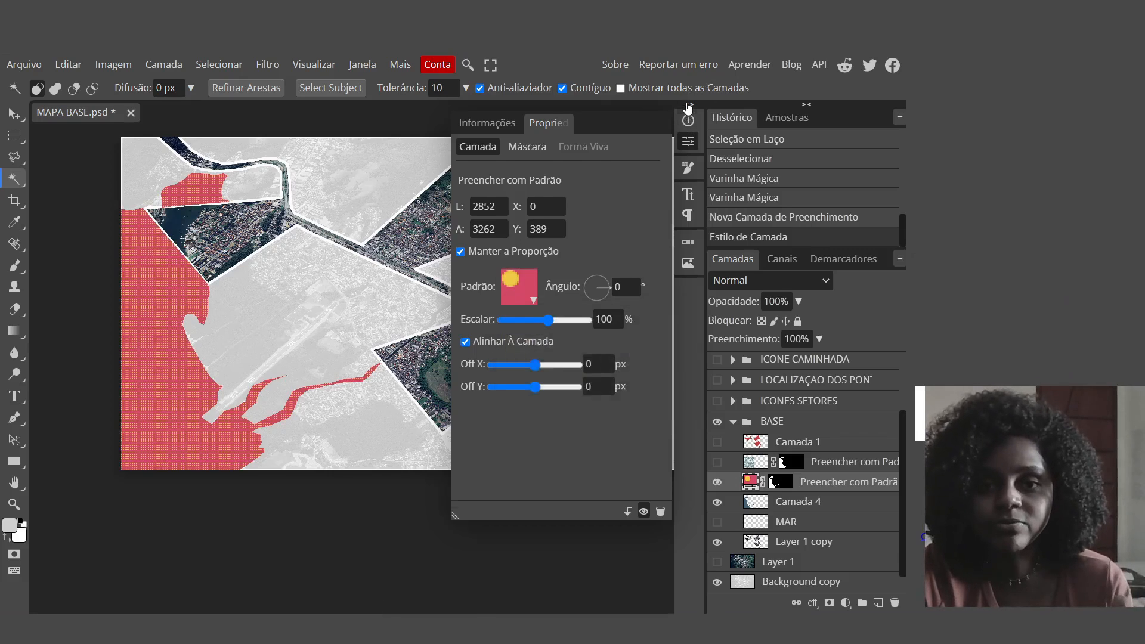
key("ctrl+z")
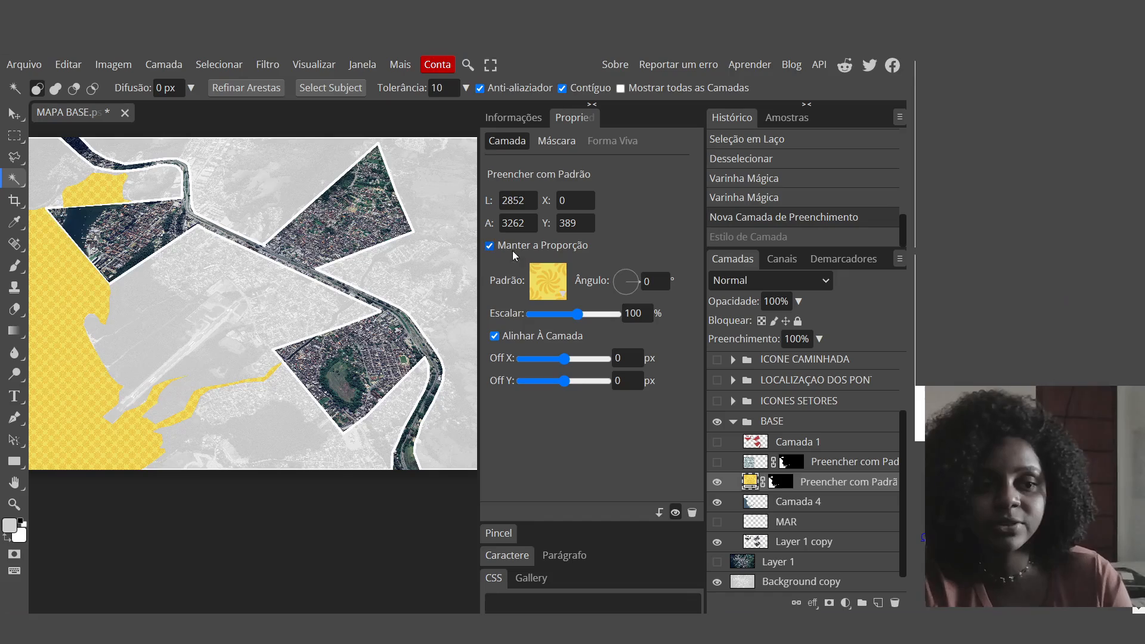
key("ctrl+z")
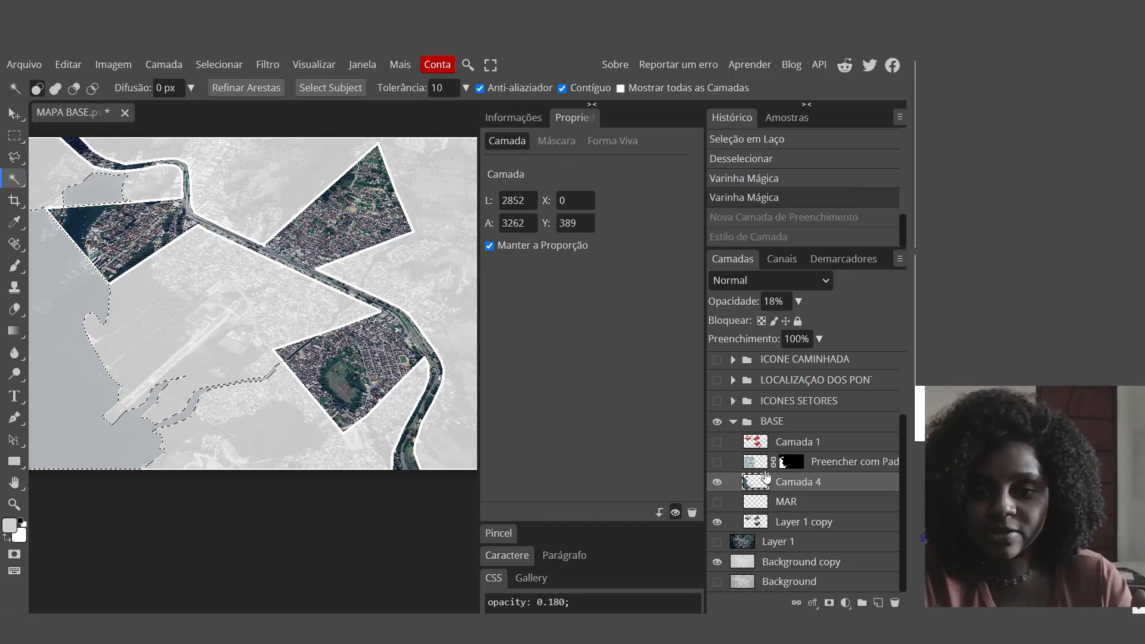
left_click(715, 463)
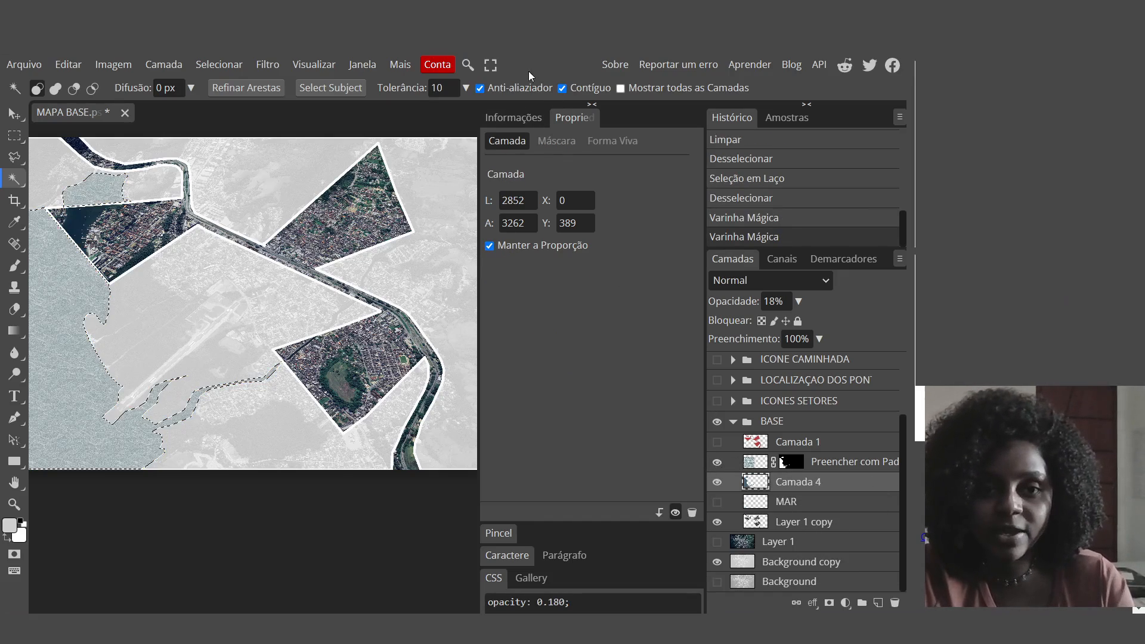
Step: Examine the wave pattern closely along the shoreline and the map's lower edge, and deselect the water area
left_click(592, 105)
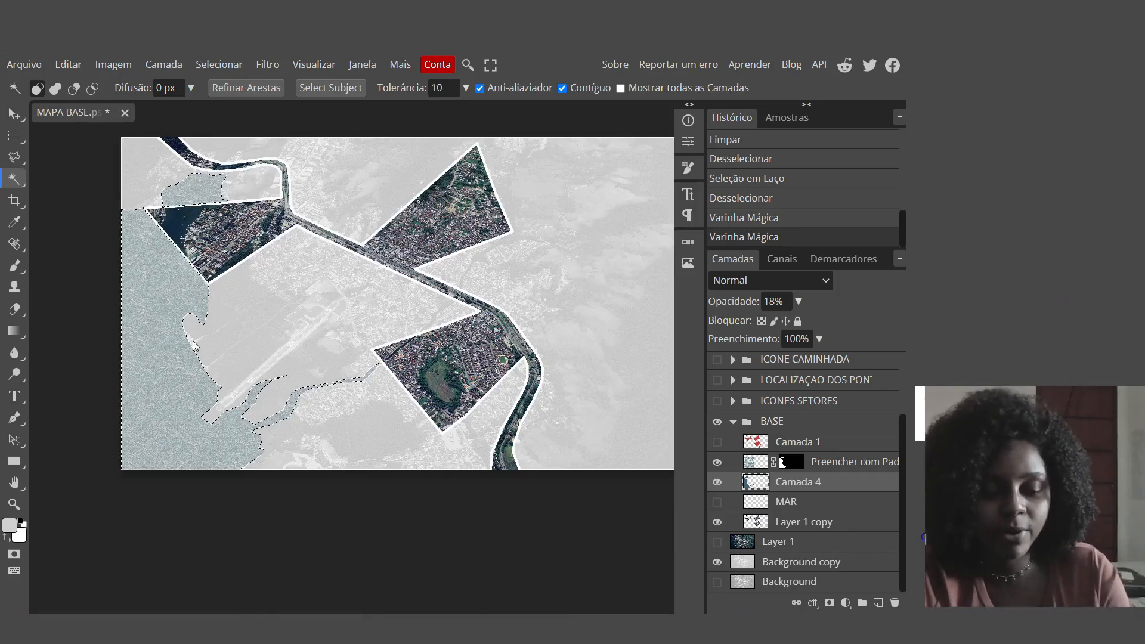
key("z")
scroll(137, 475, "up", 10, "alt")
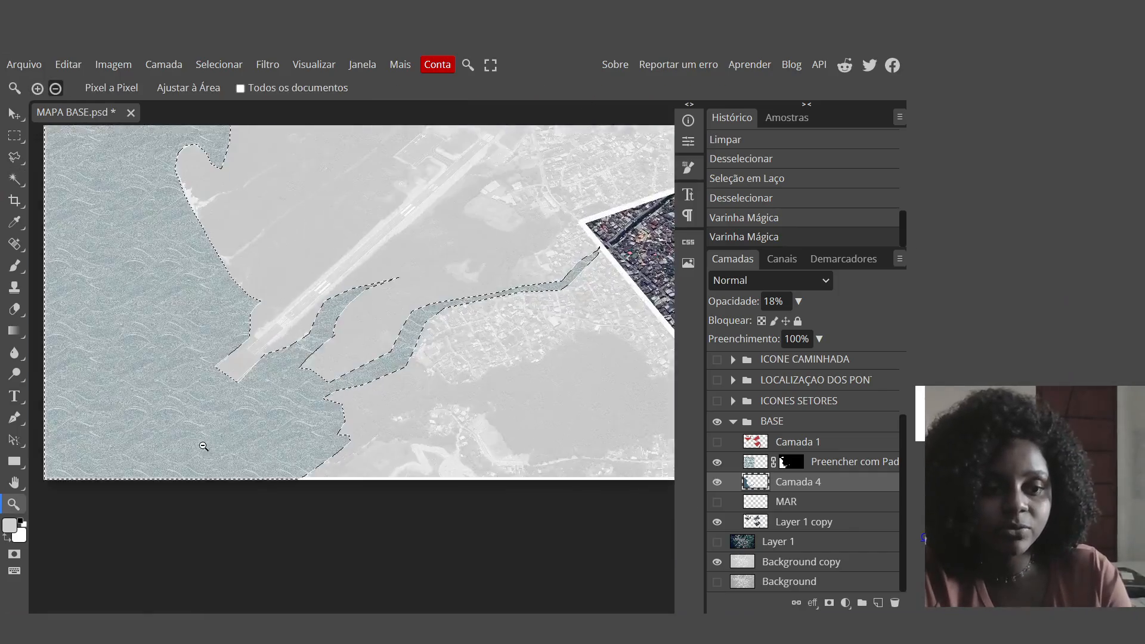
scroll(236, 490, "down", 8)
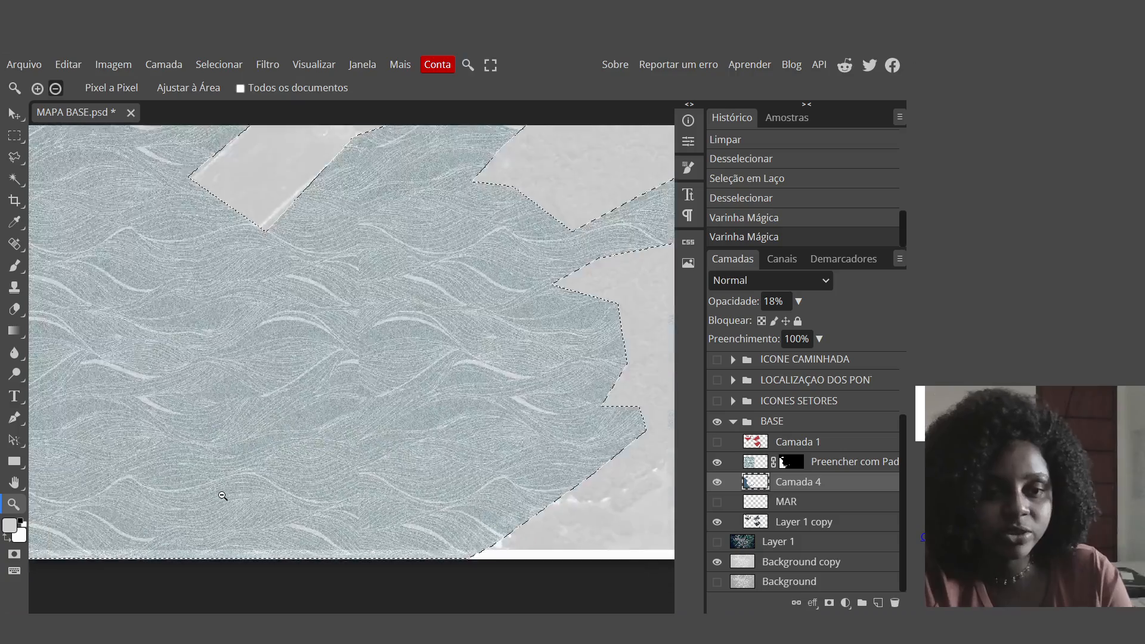
scroll(240, 490, "down", 2)
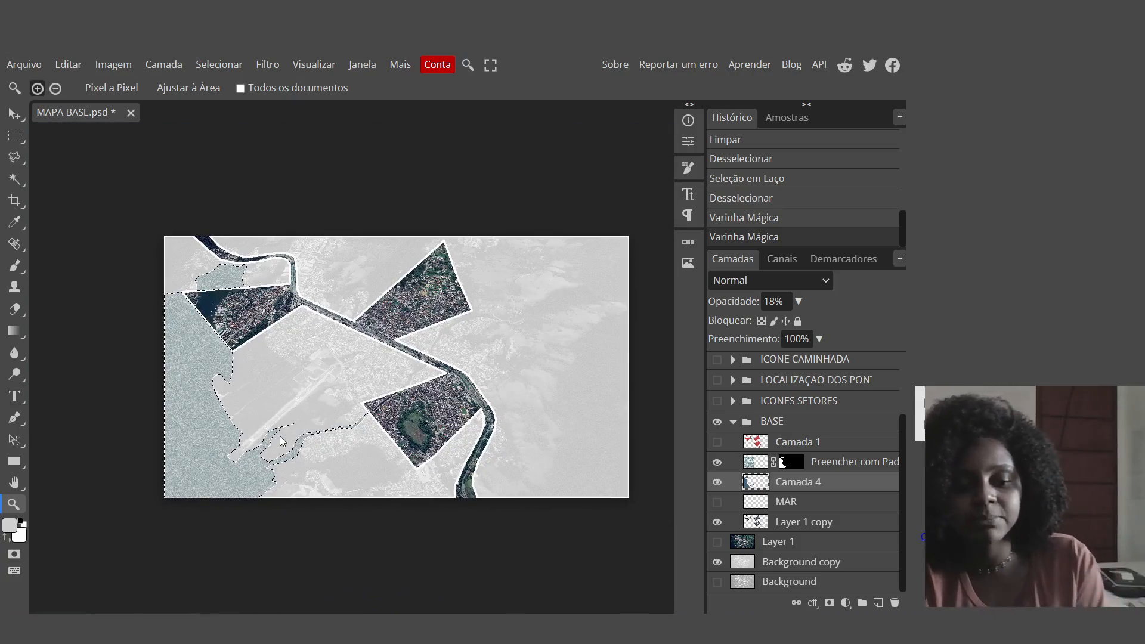
key("ctrl+d")
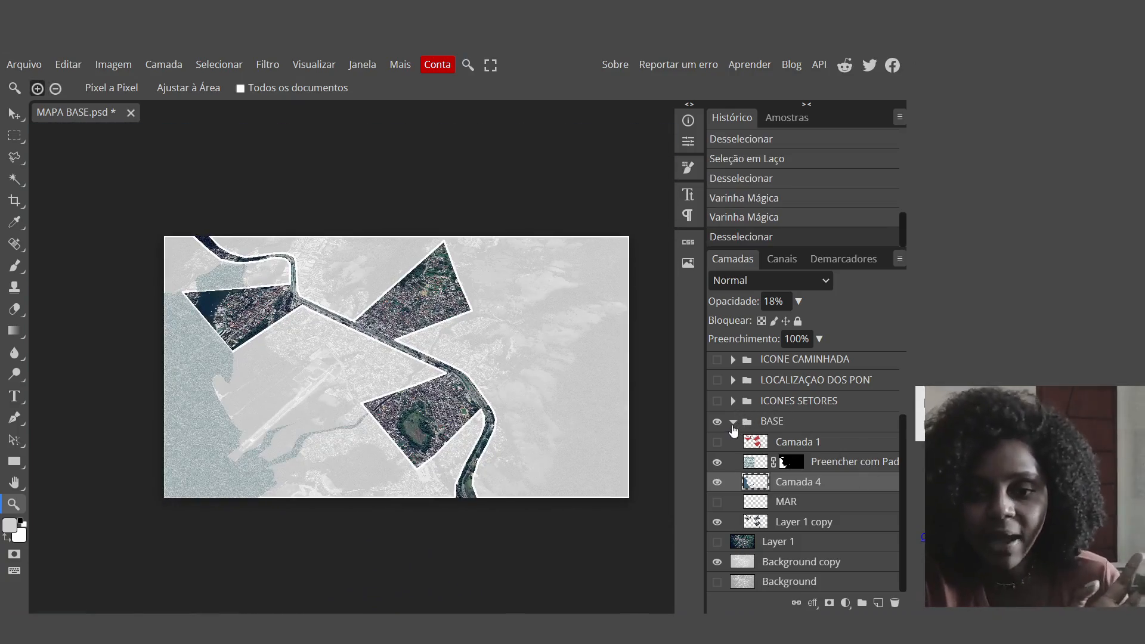
Step: Collapse the BASE group and show the ICONES SETORES group so the sector icons appear on the map
left_click(734, 422)
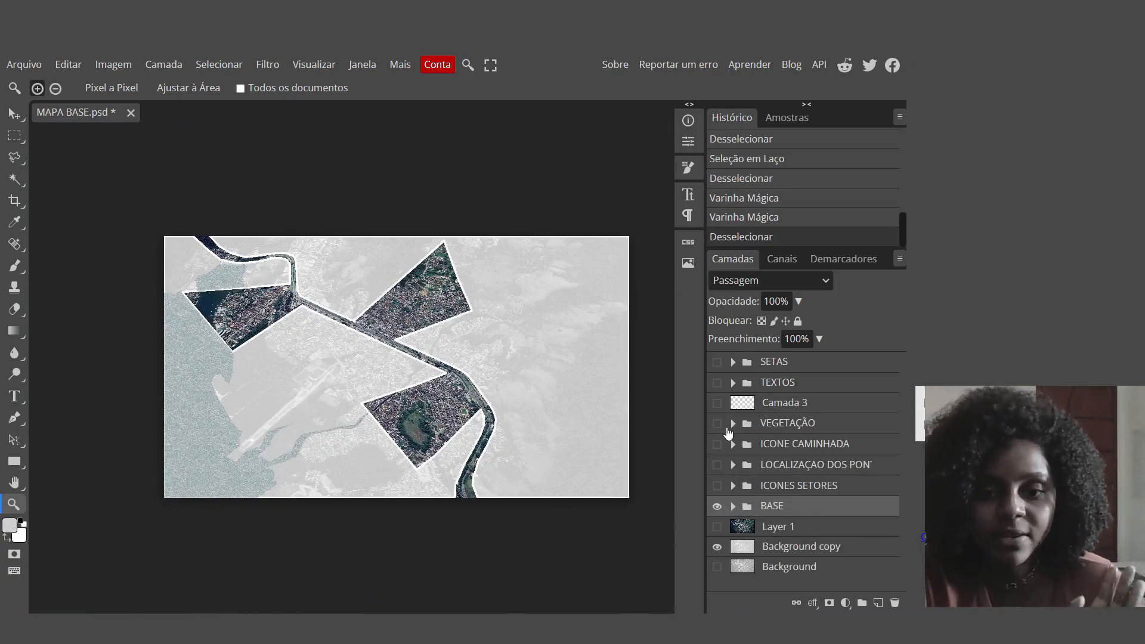
left_click(717, 485)
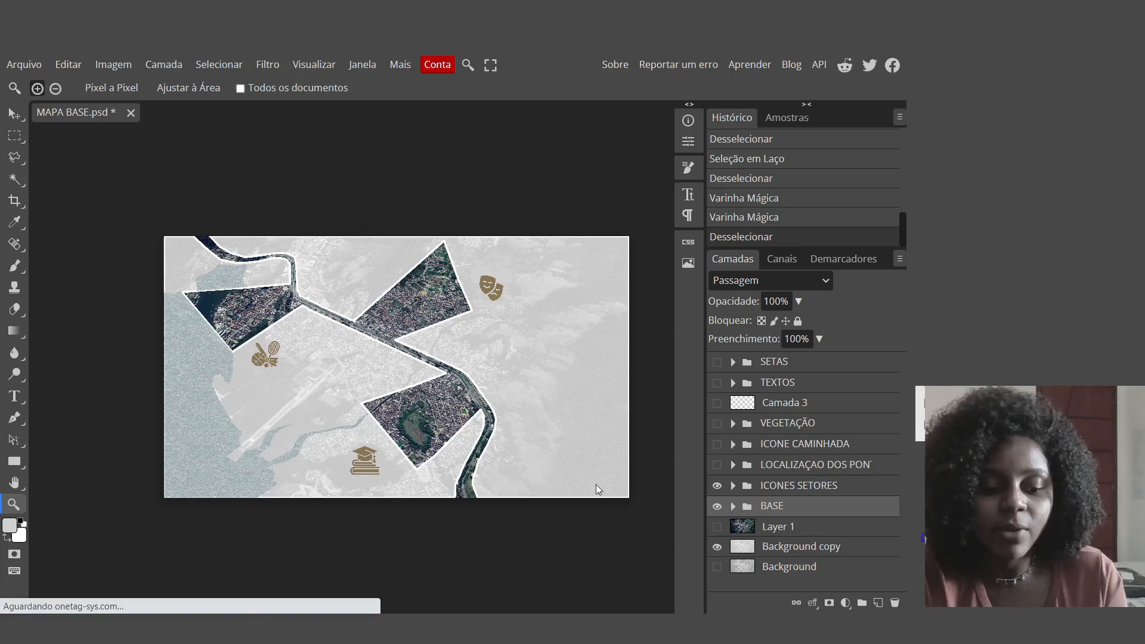
scroll(465, 398, "down", 7)
scroll(517, 448, "up", 10)
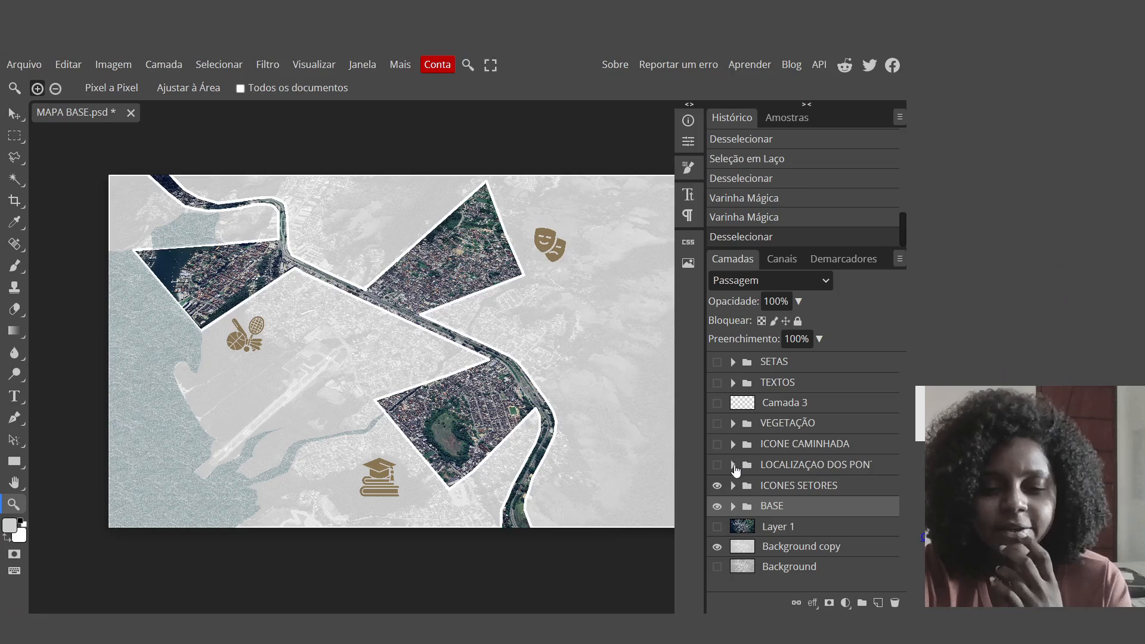
Step: Expand the LOCALIZAÇAO DOS PON group, preview its circles and the ICONE CAMINHADA group, and hide both again
left_click(734, 467)
left_click(718, 466)
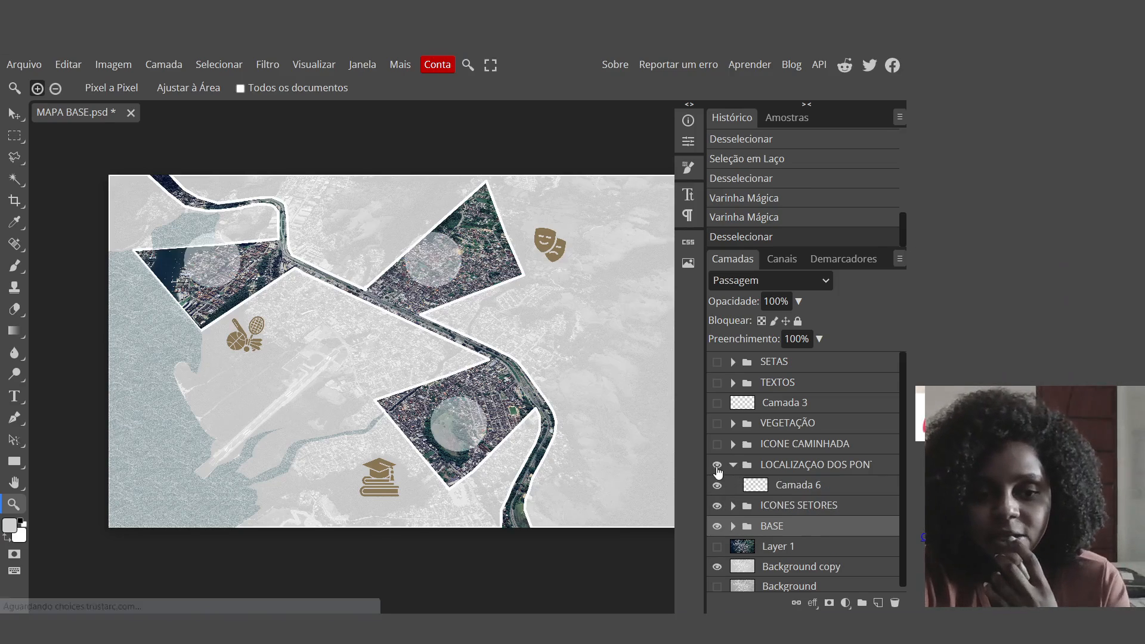
left_click(718, 465)
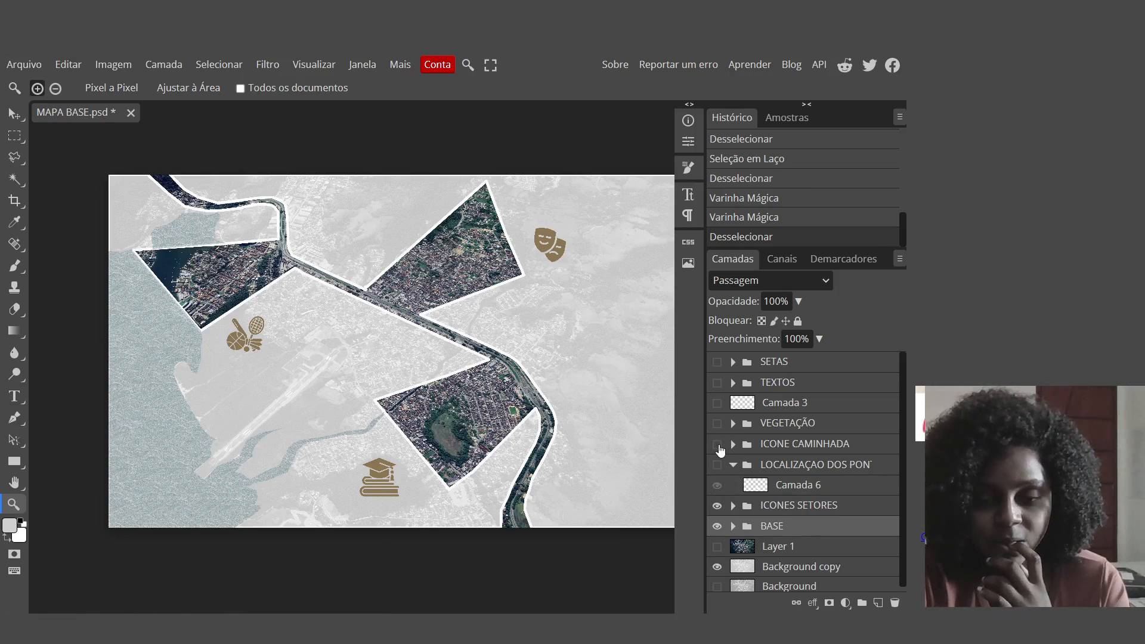
left_click(718, 445)
left_click(718, 445)
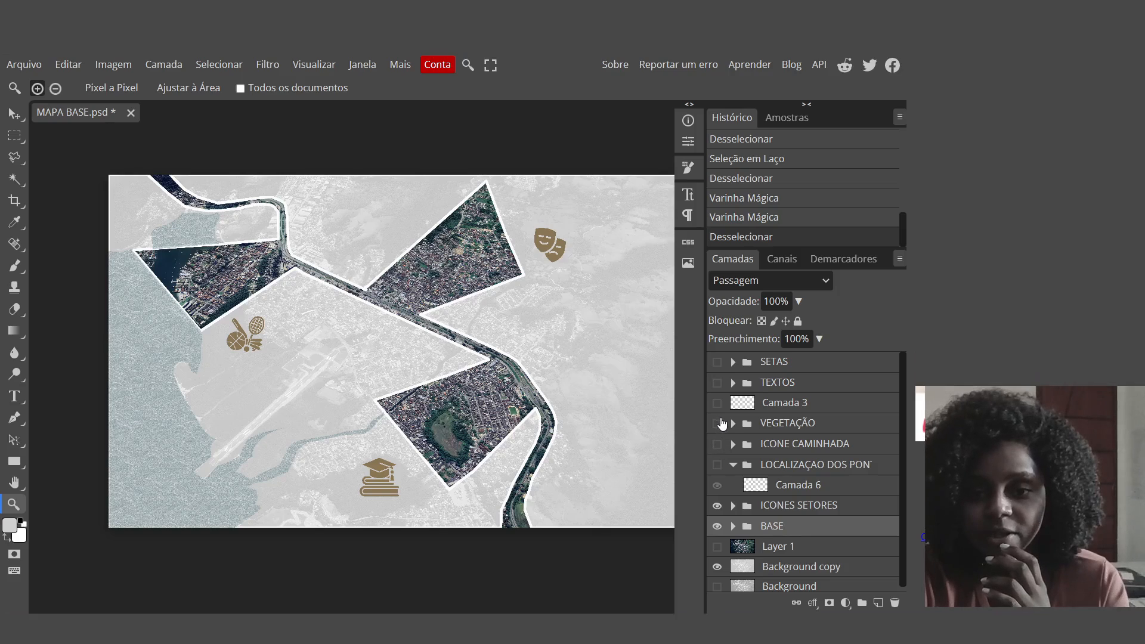
Step: Show the TEXTOS group over the map and expand it to list its text layers
left_click(717, 384)
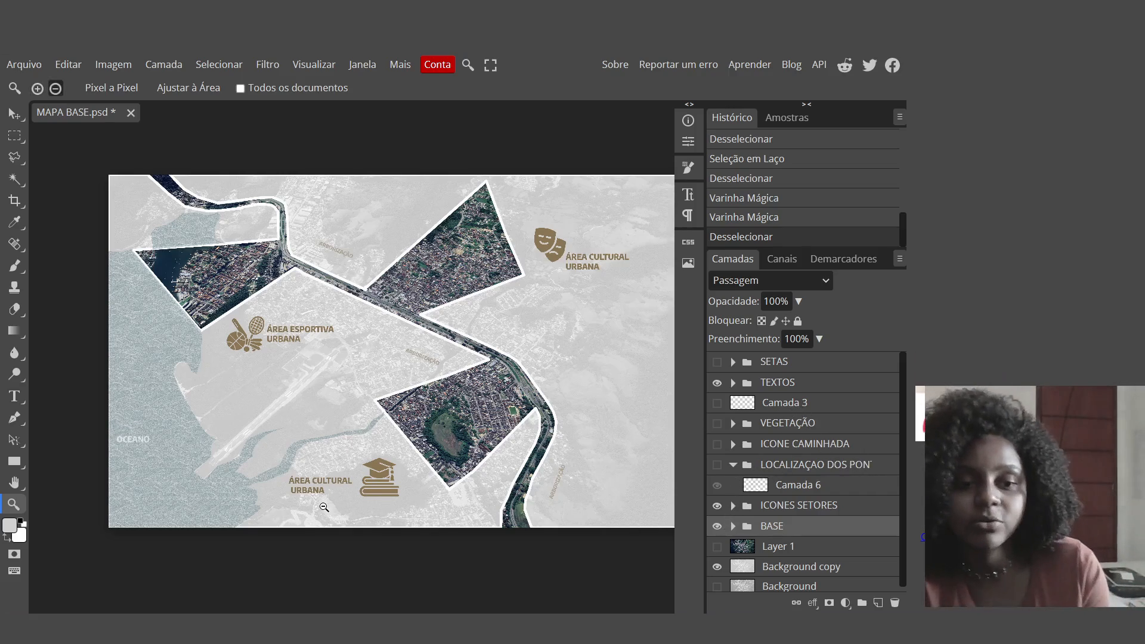
scroll(322, 505, "up", 5)
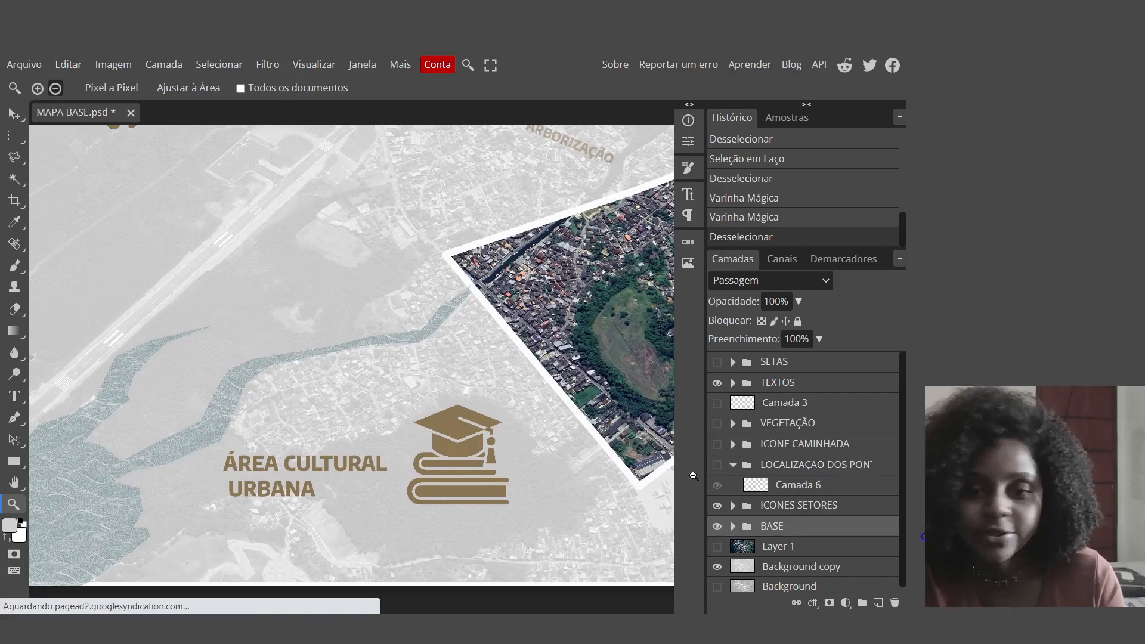
left_click(776, 402)
left_click(755, 383)
left_click(734, 383)
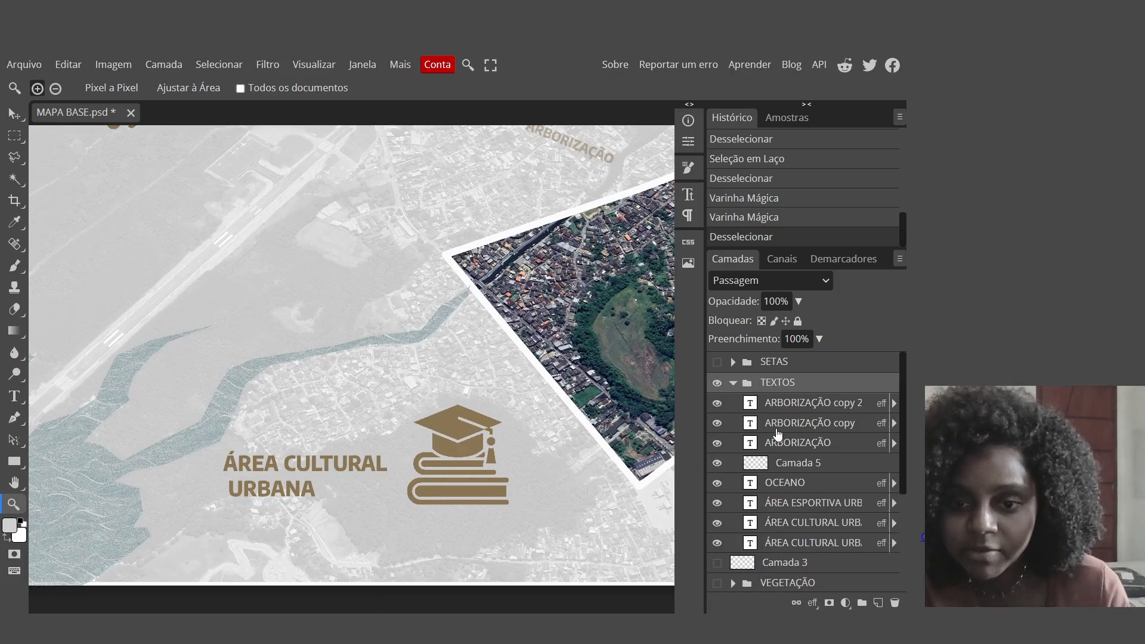
Step: Replace the word CULTURAL with EDUCACIONAL in the ÁREA CULTURAL URBANA label beside the books icon
left_click(797, 507)
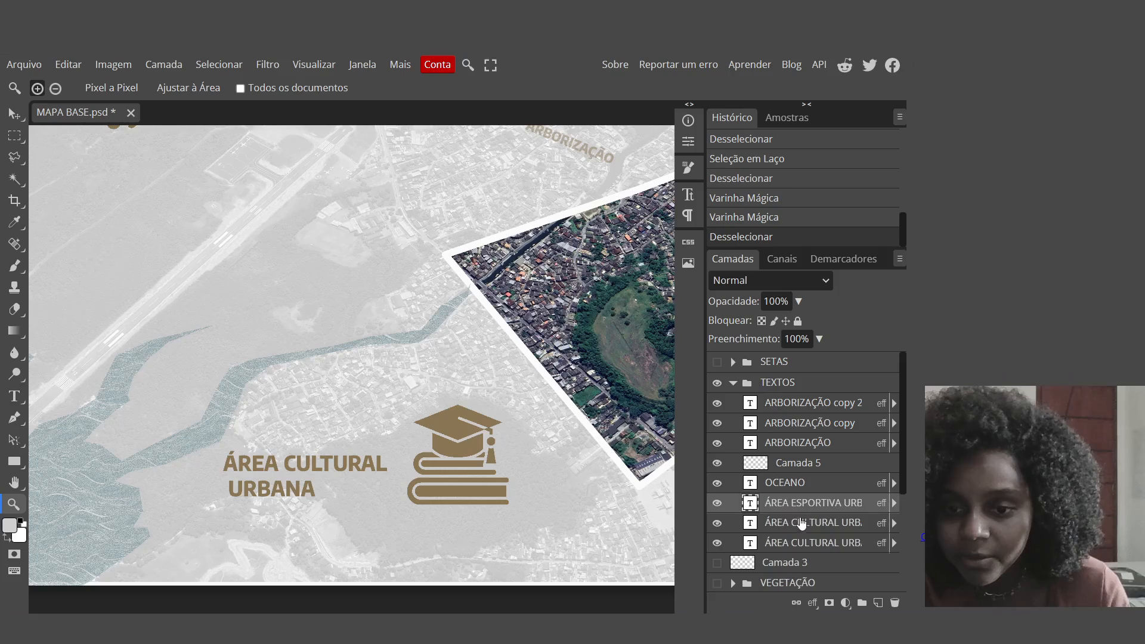
left_click(802, 524)
left_click(717, 523)
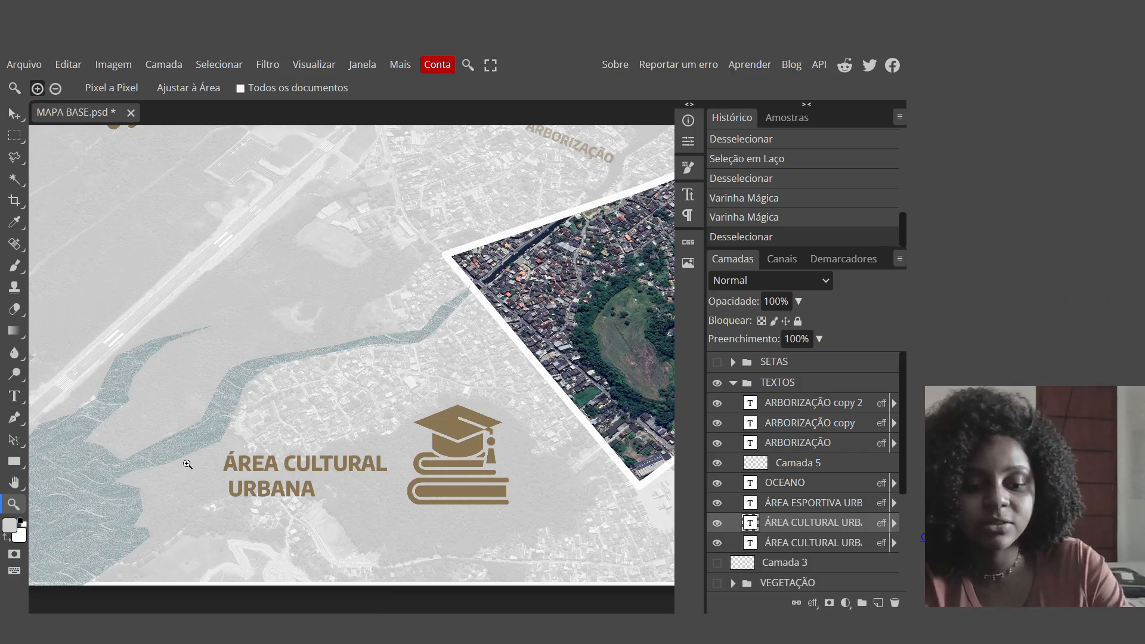
key("t")
left_click(357, 459)
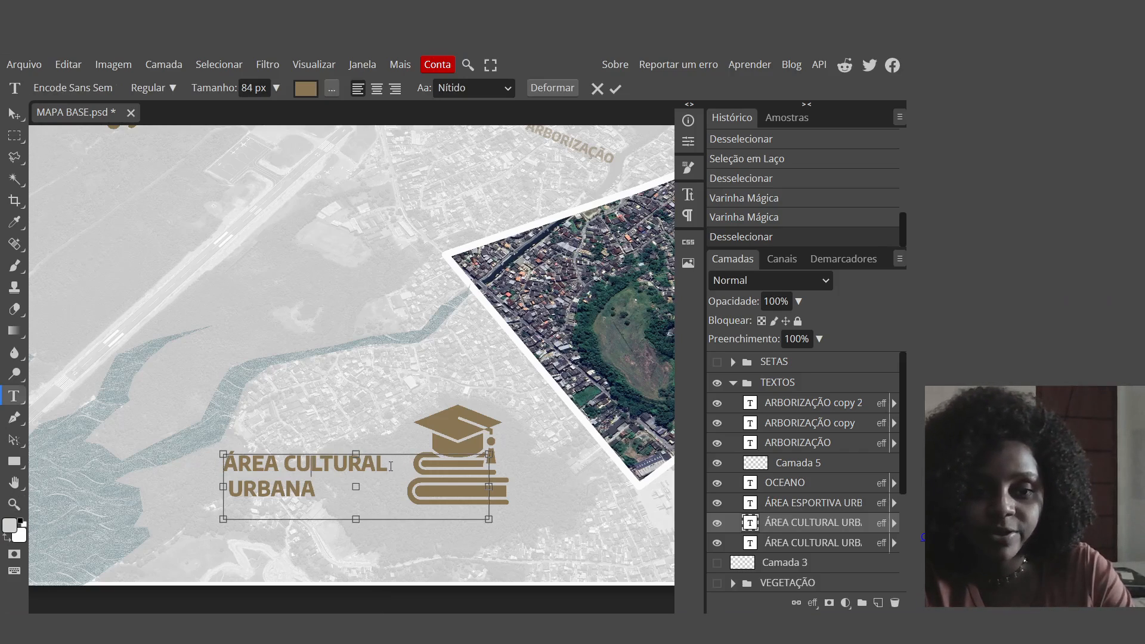
left_click_drag(391, 466, 285, 467)
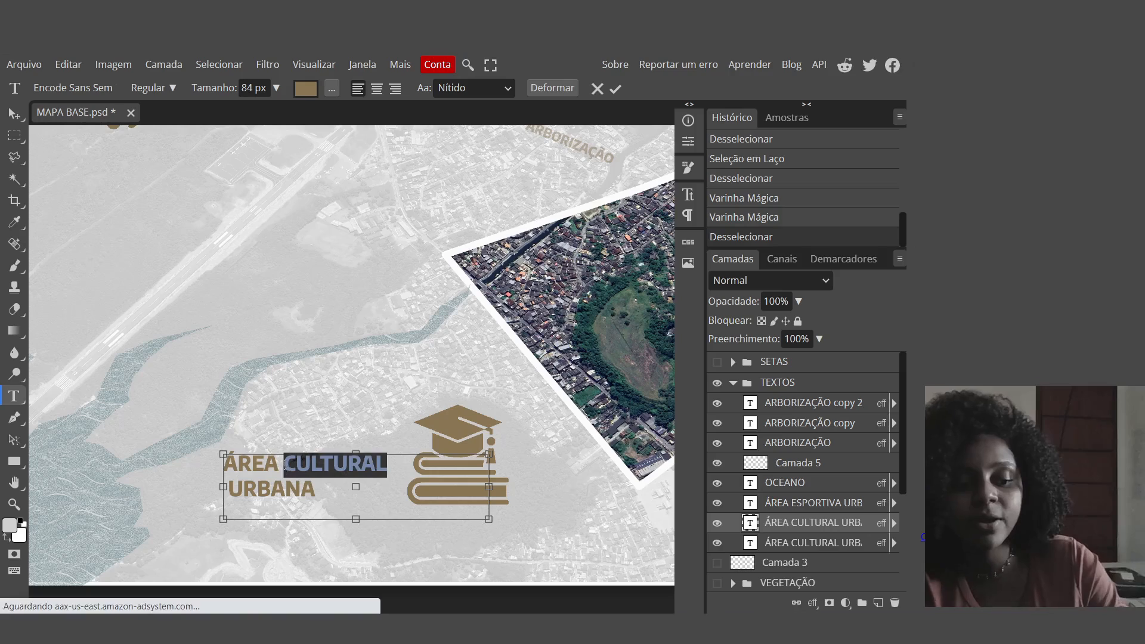
type("EDU")
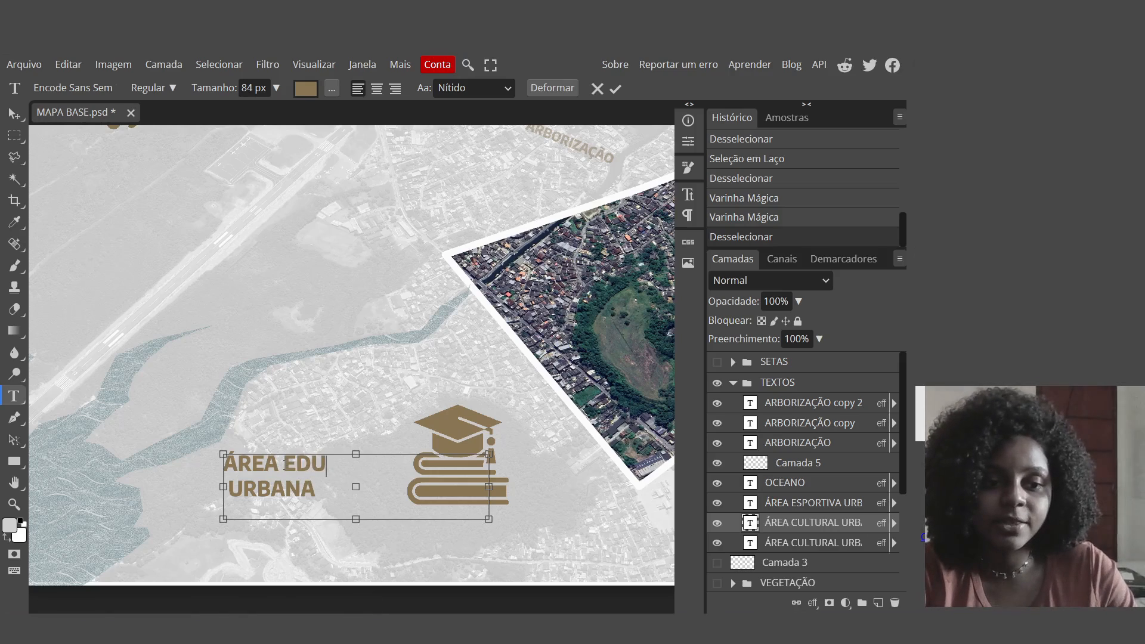
type("CACIONAL")
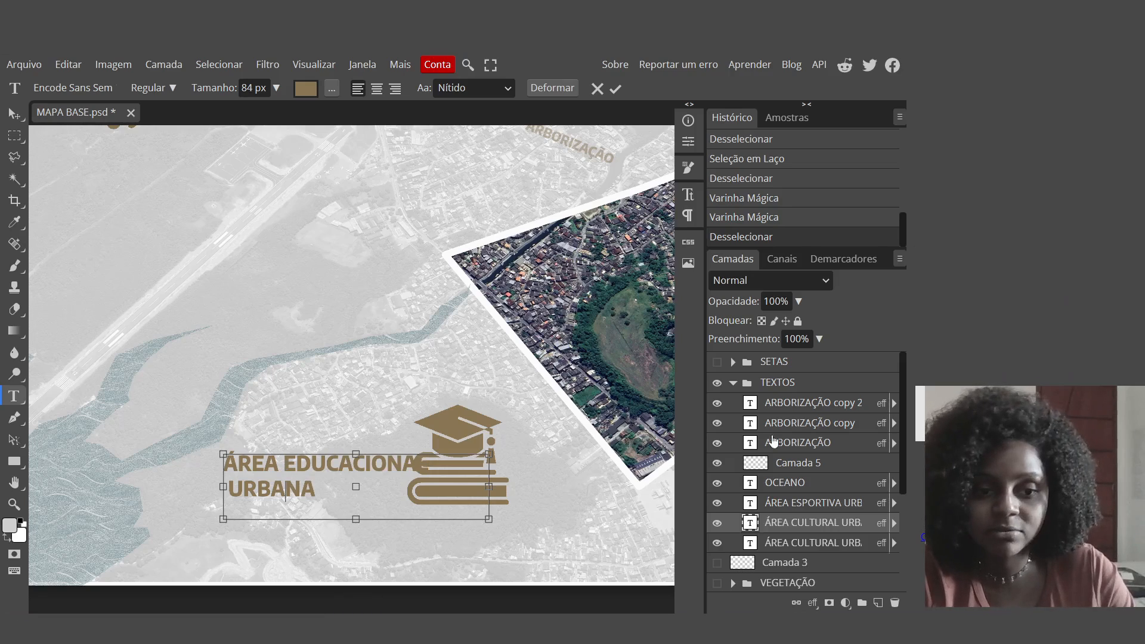
left_click(795, 523)
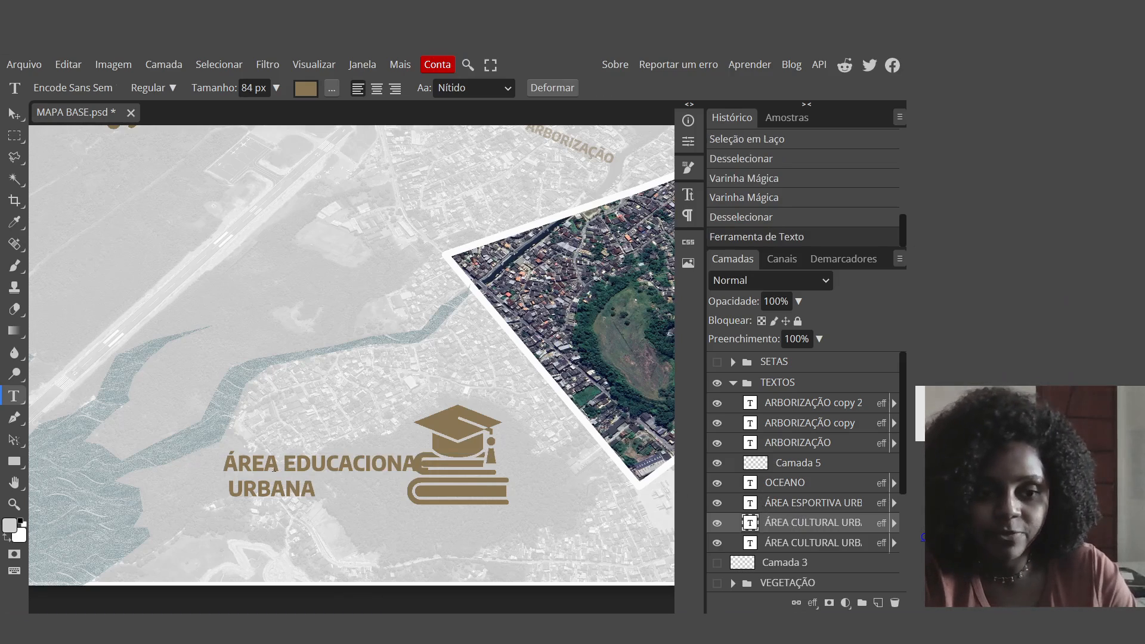
left_click(282, 460)
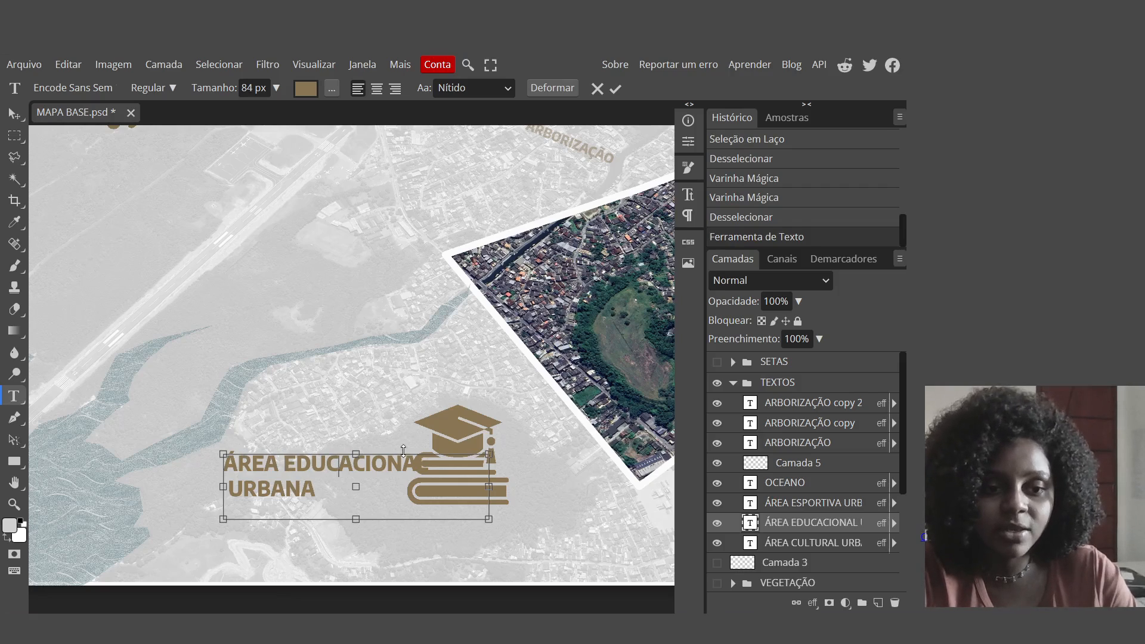
left_click(615, 88)
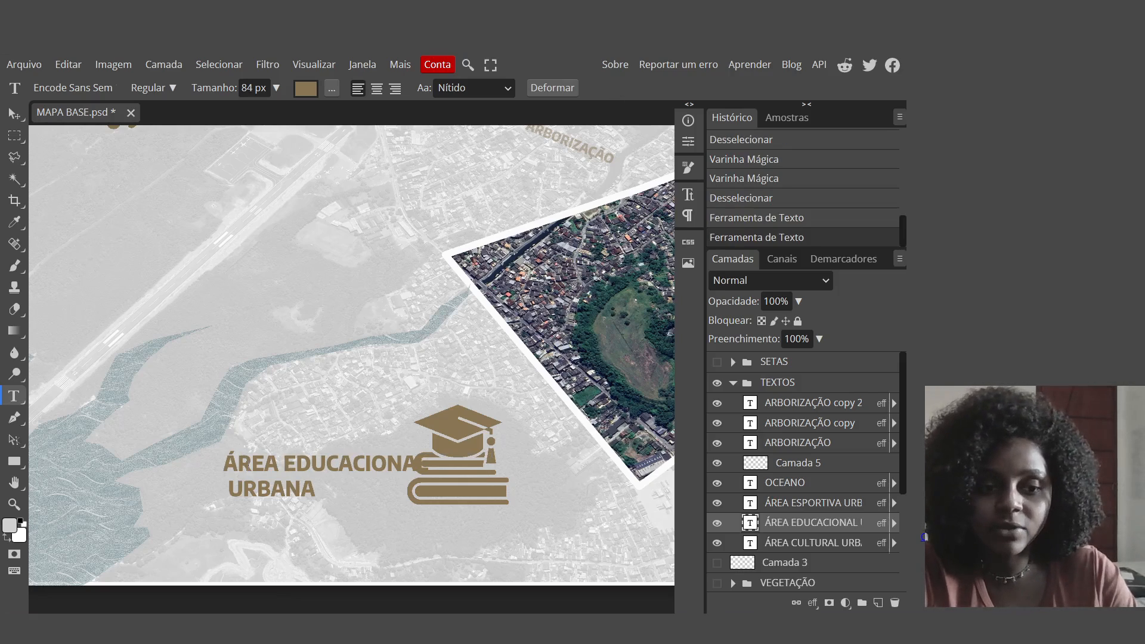
Step: Move the ÁREA EDUCACIONAL URBANA label left until it clears the books icon
key("v")
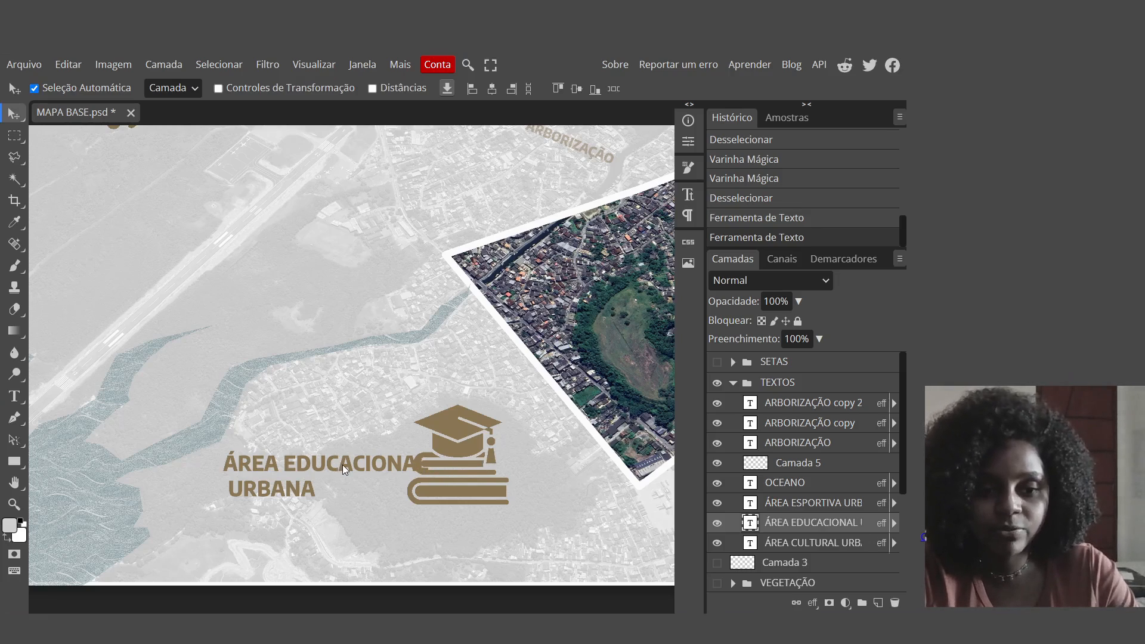
left_click_drag(345, 464, 318, 463)
key("z")
left_click(334, 442, "alt")
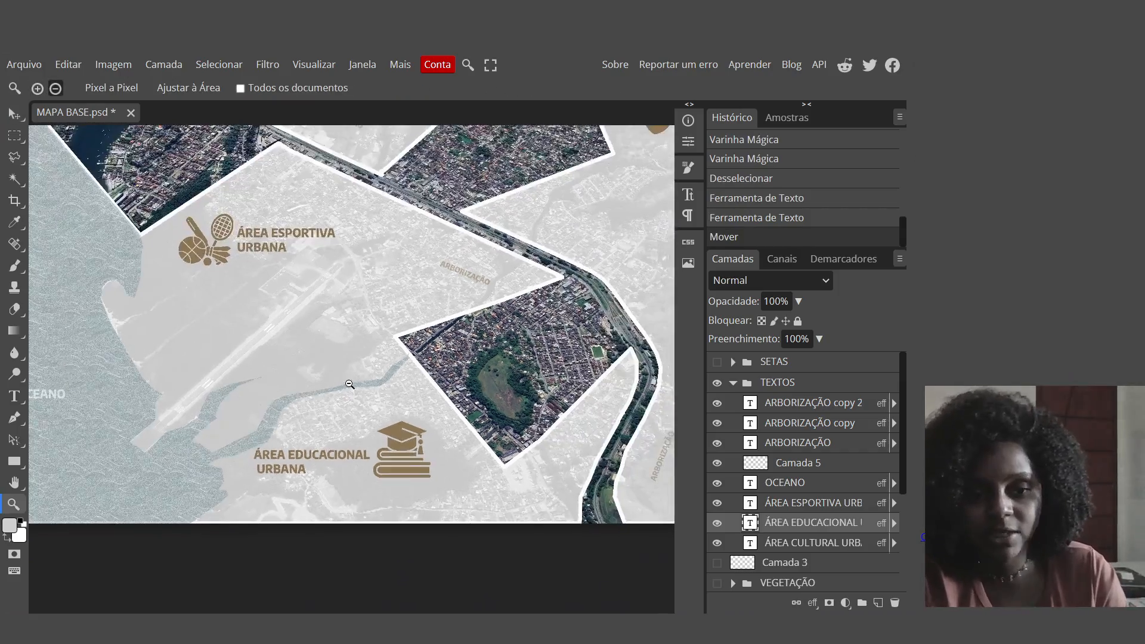
Step: Examine the ARBORIZAÇÃO labels along the avenue and the sector labels across the whole map
left_click(348, 386, "alt")
scroll(287, 298, "up", 2)
scroll(587, 321, "up", 1)
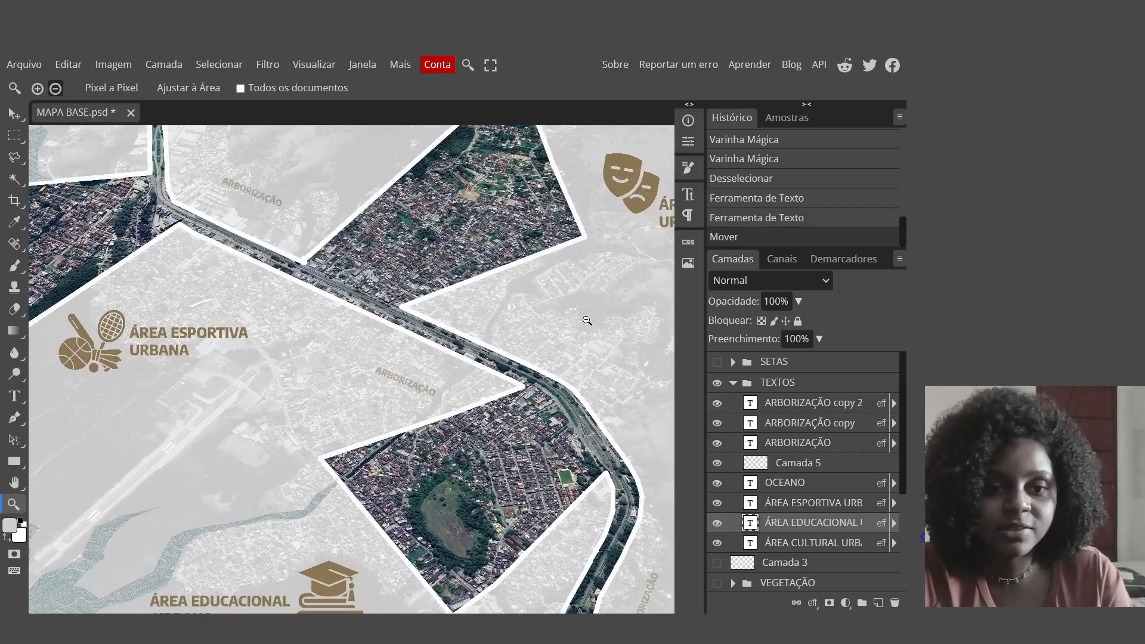
left_click(222, 142)
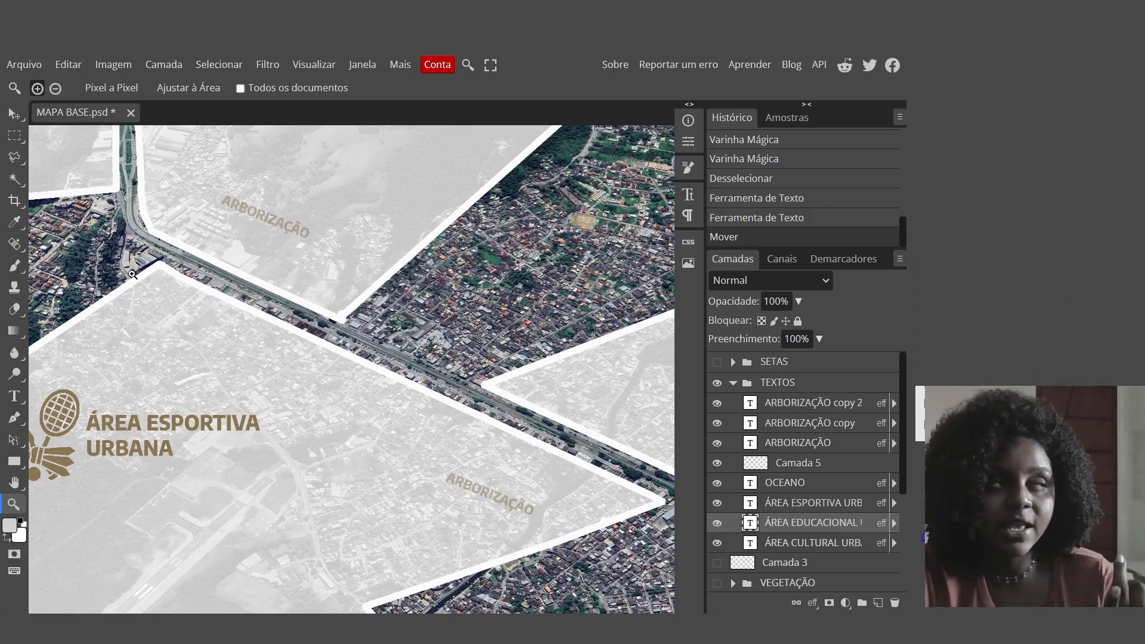
scroll(397, 344, "down", 7)
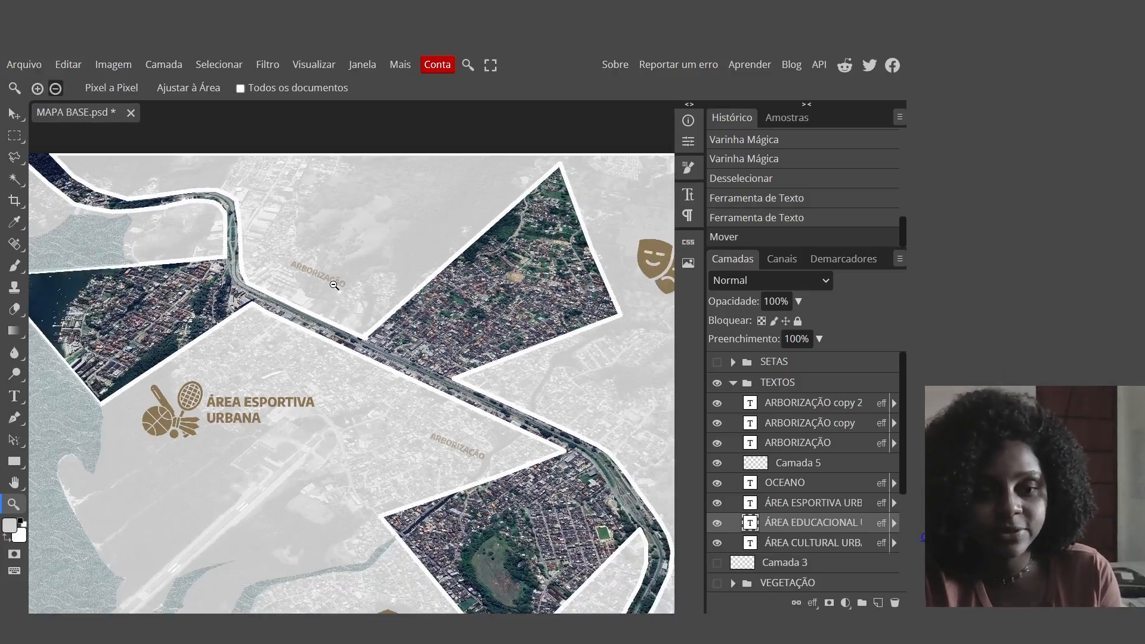
scroll(501, 507, "up", 2)
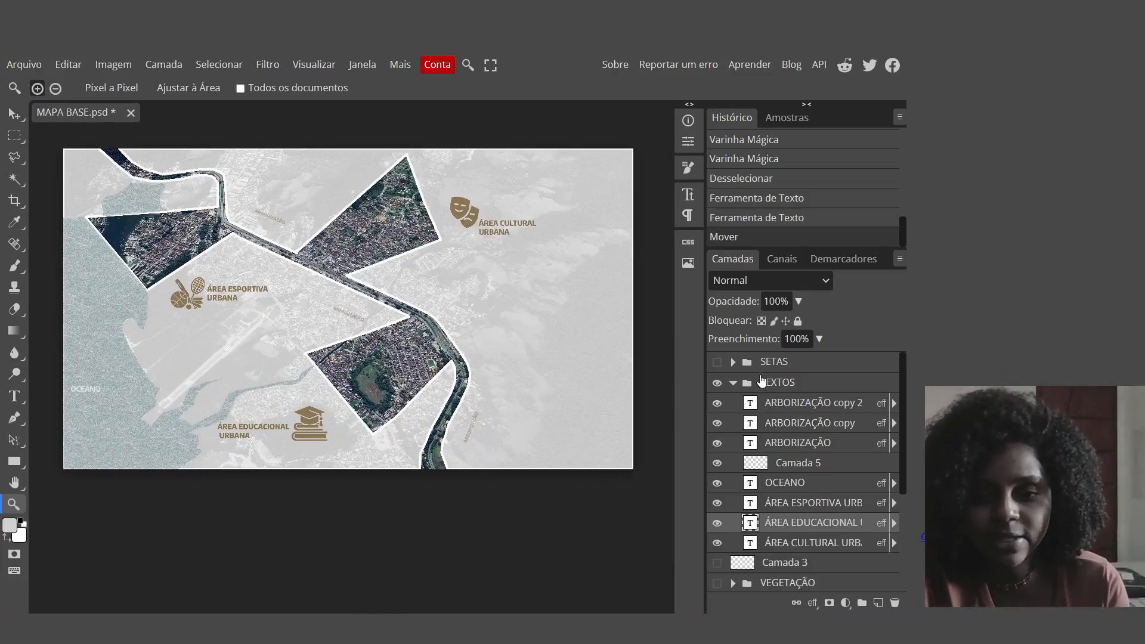
Step: Collapse the TEXTOS group and show the VEGETAÇÃO group with the trees along the avenue
left_click(733, 383)
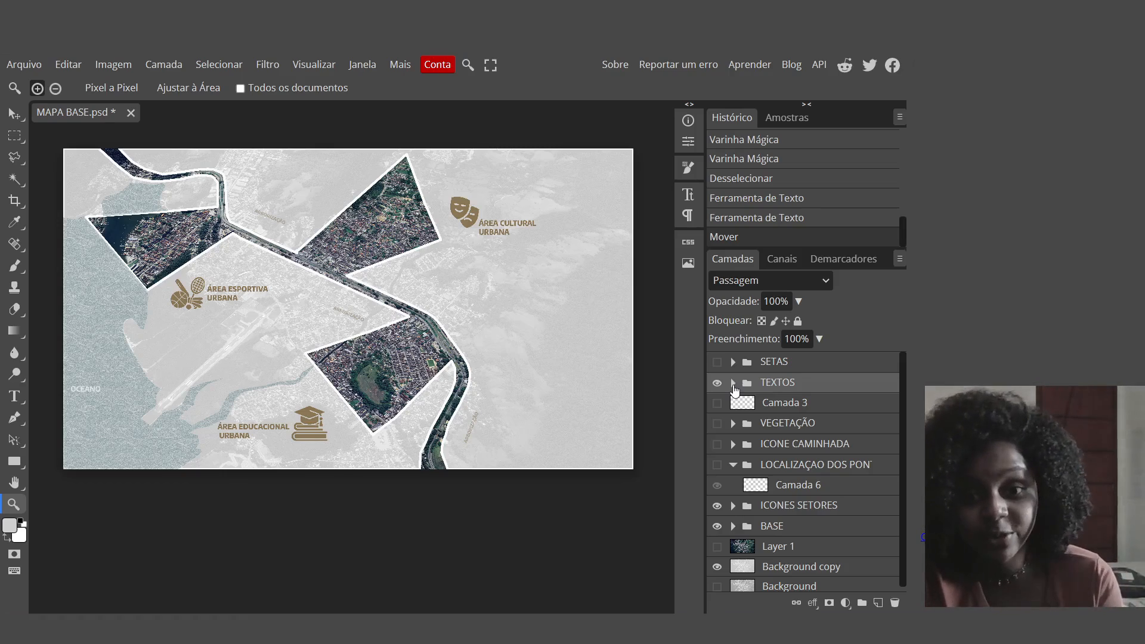
left_click(718, 424)
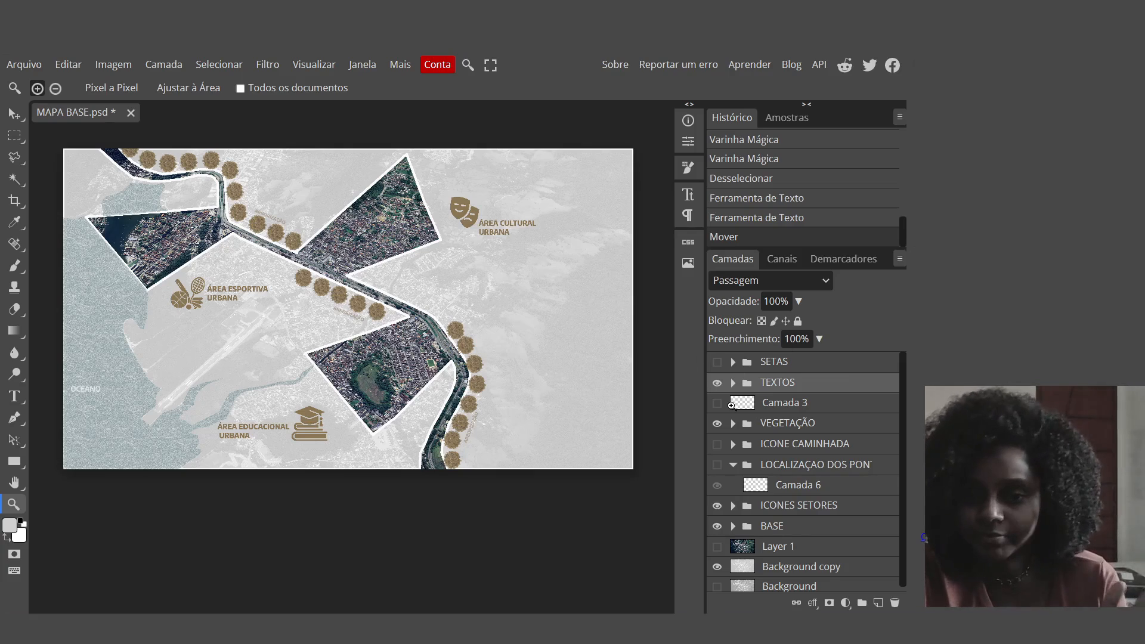
key("ctrl+s")
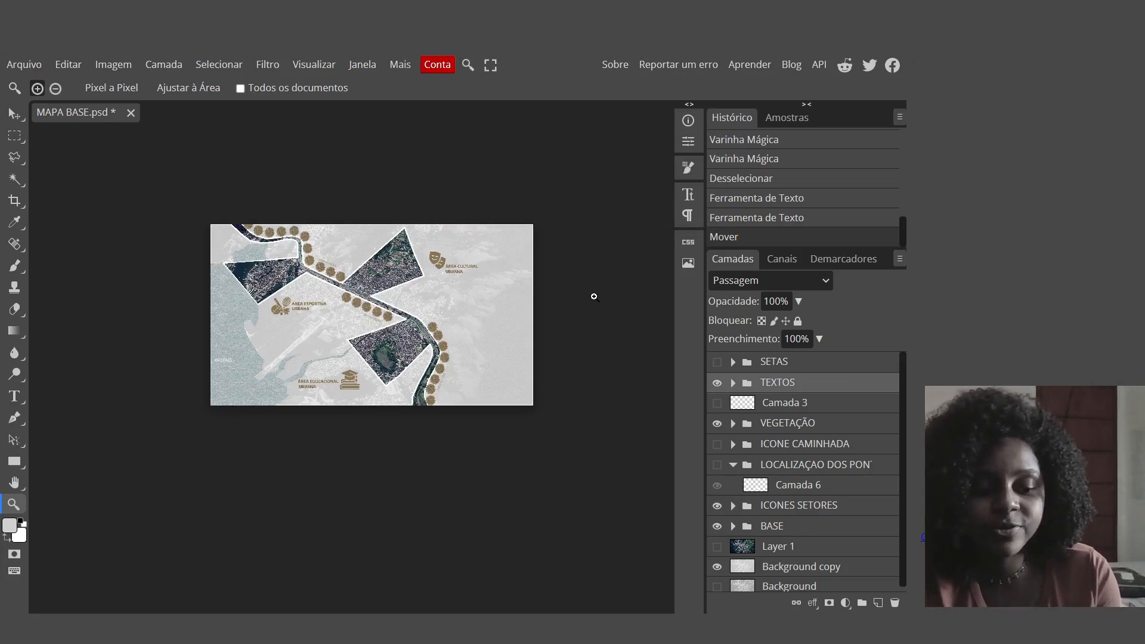
Step: Show the LOCALIZAÇAO DOS PON group so its translucent circles appear over the three sectors
key("ctrl+0")
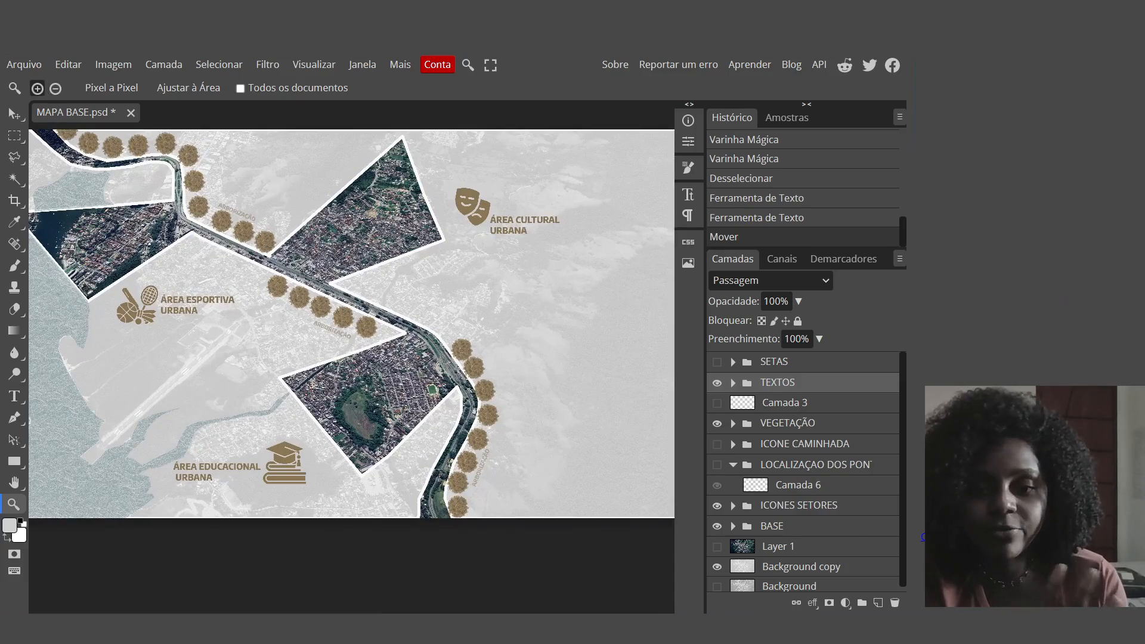
scroll(841, 532, "down", 1)
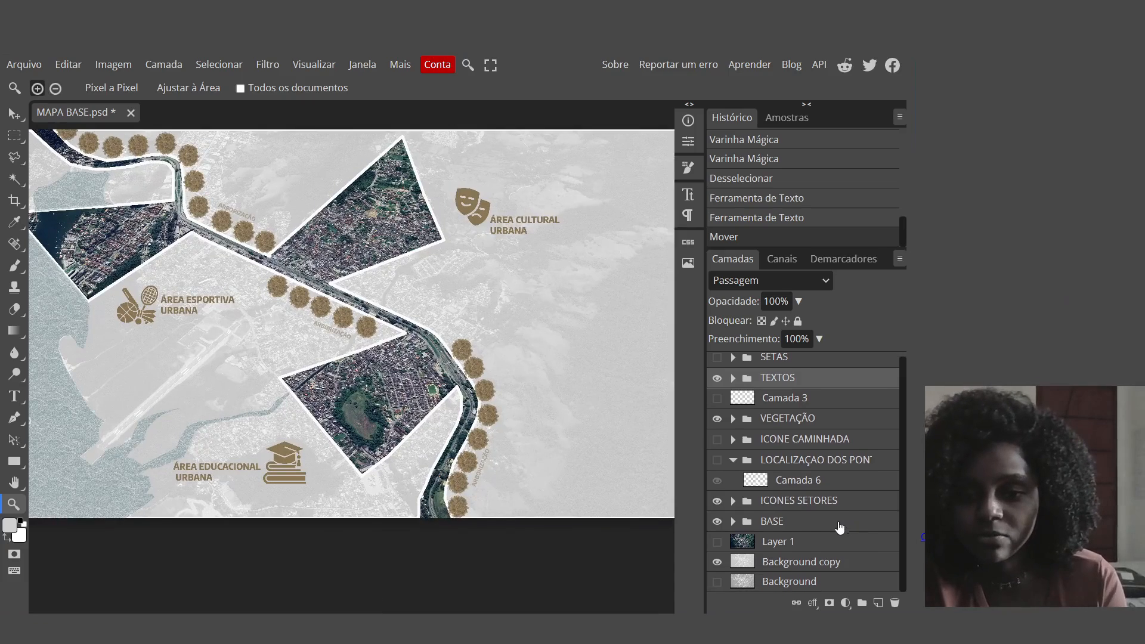
left_click(717, 462)
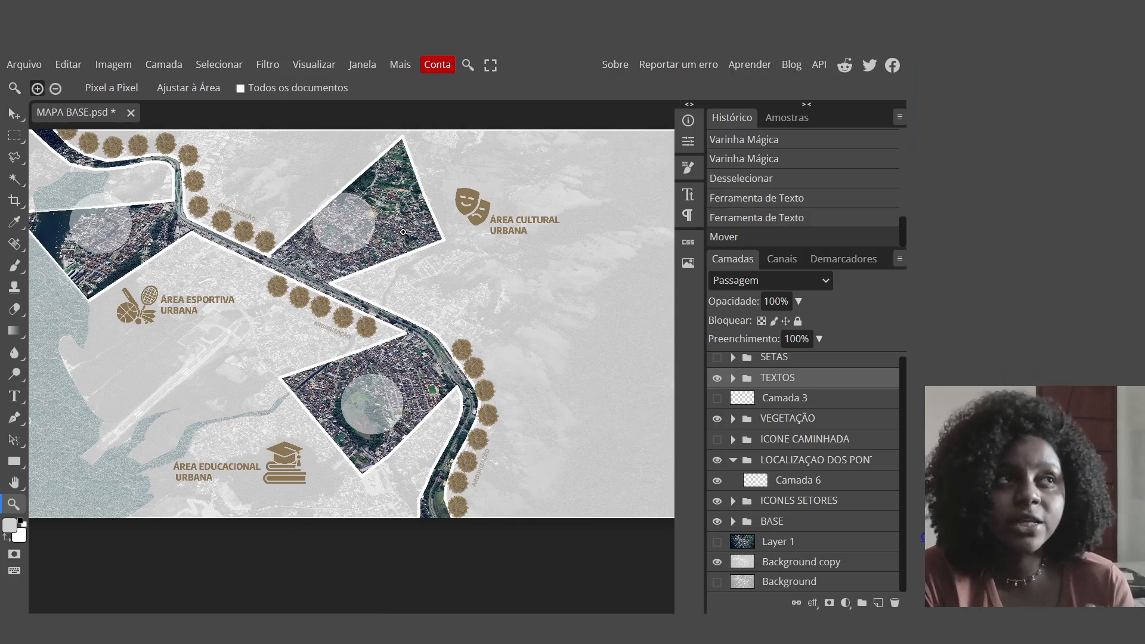
Step: Draw a circle shape just above the ÁREA EDUCACIONAL URBANA label and try red and blue solid fills on it
left_click(18, 467)
left_click(85, 486)
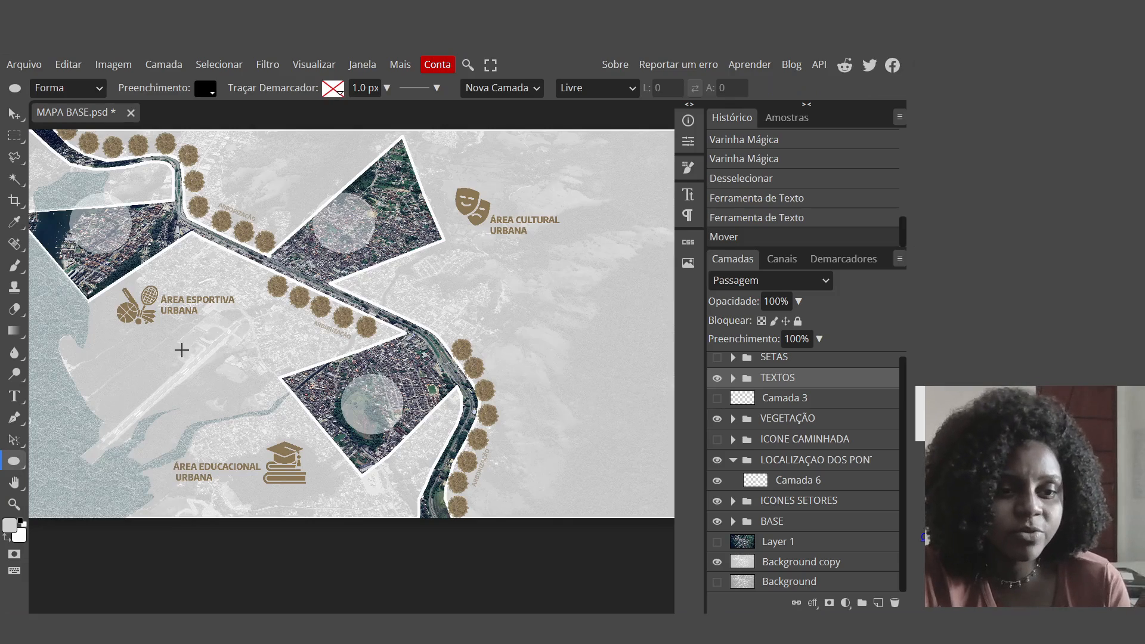
left_click_drag(181, 349, 287, 458)
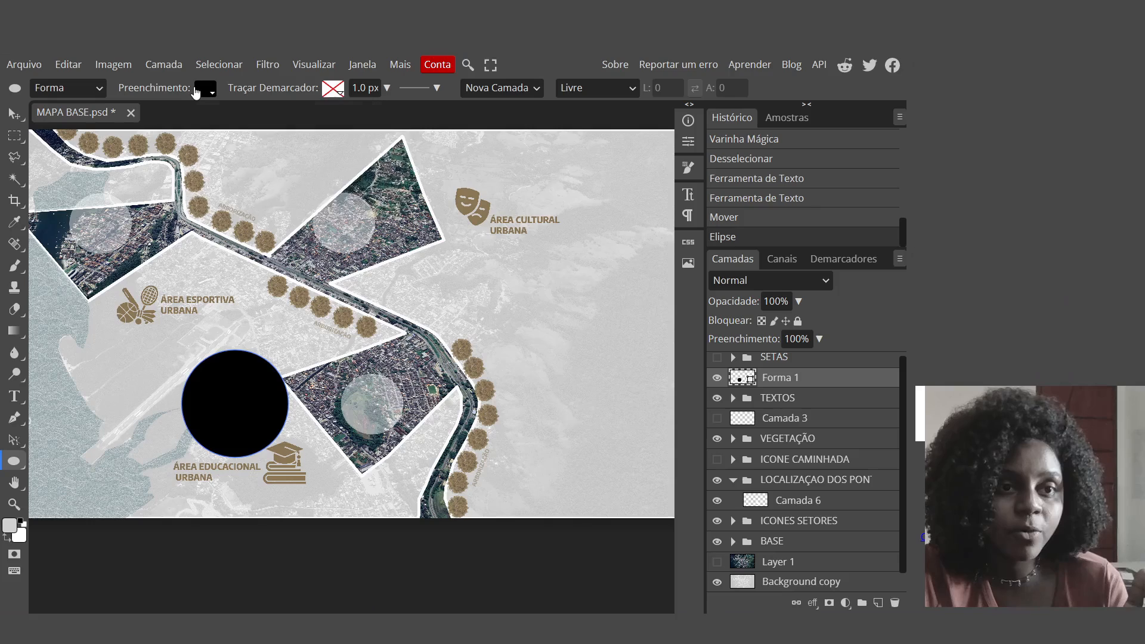
left_click(205, 90)
left_click(242, 196)
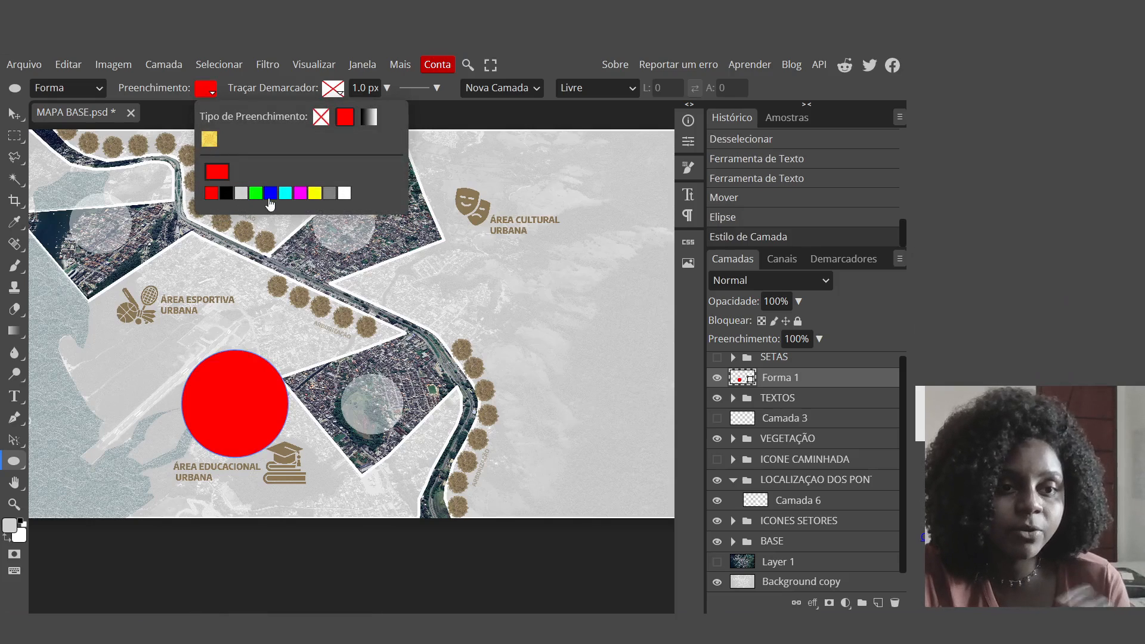
left_click(271, 196)
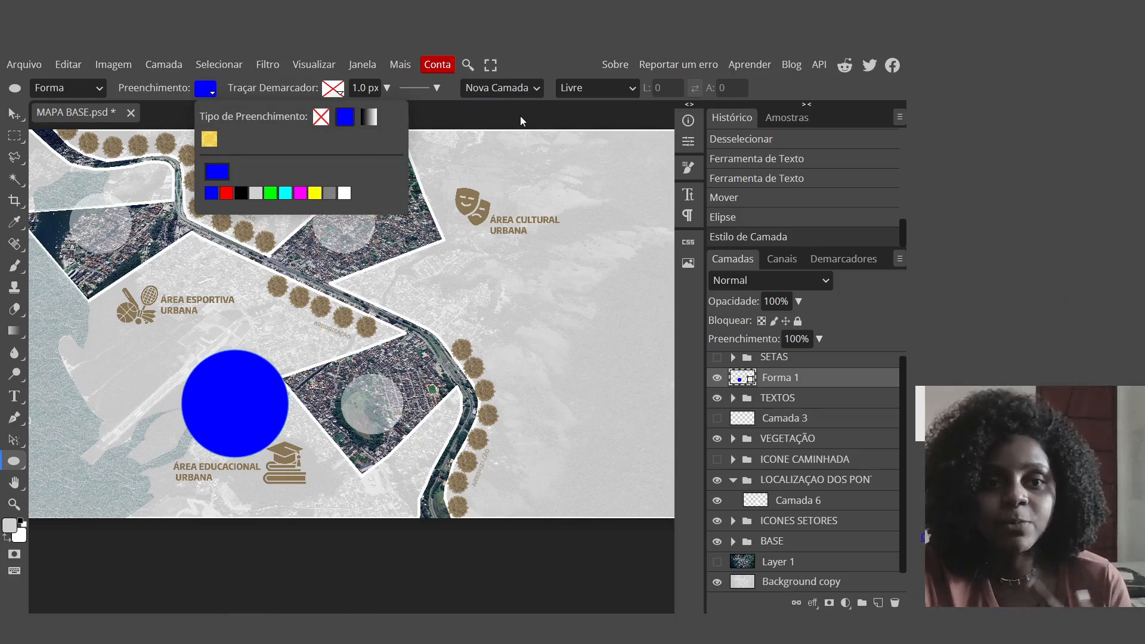
Step: Change the circle's fill to a black-to-white gradient with the Radial style
left_click(370, 118)
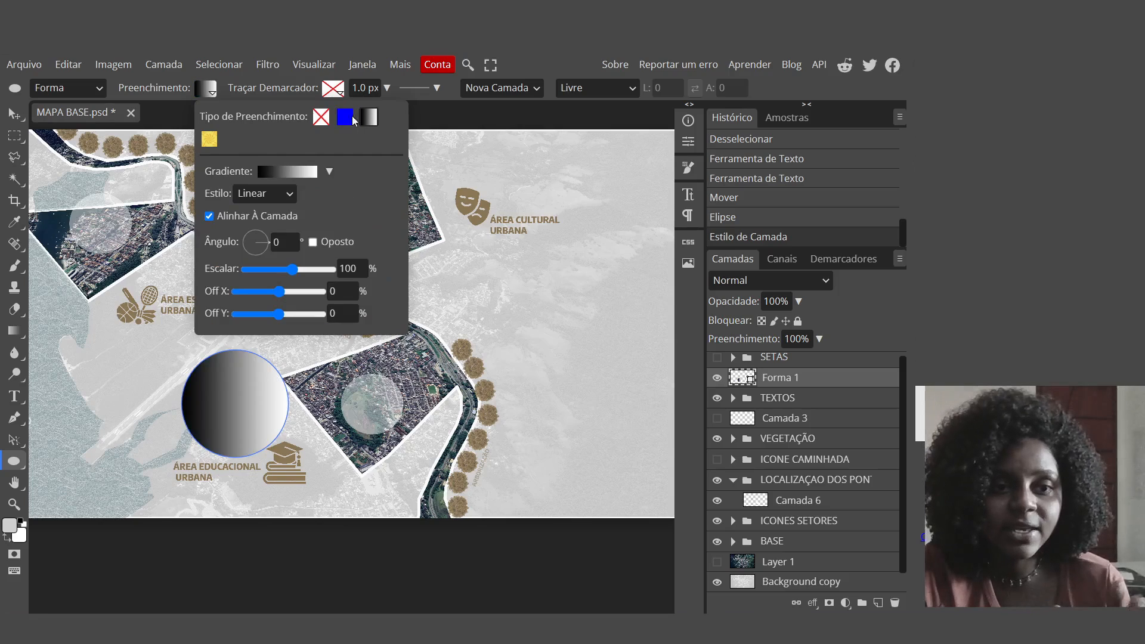
left_click(329, 172)
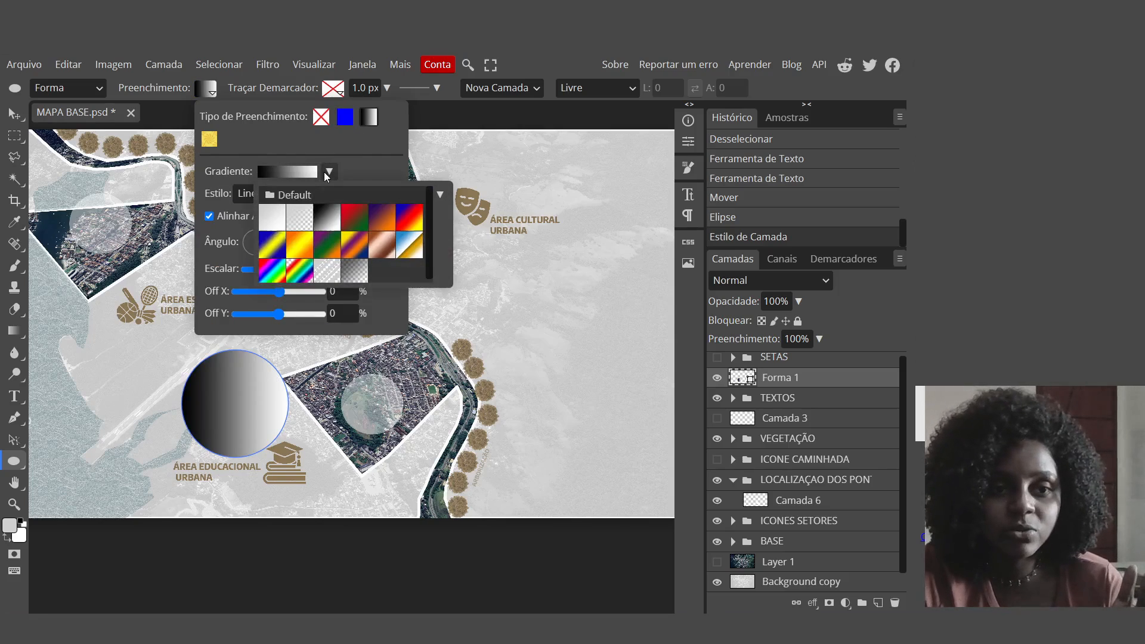
left_click(326, 173)
left_click(292, 194)
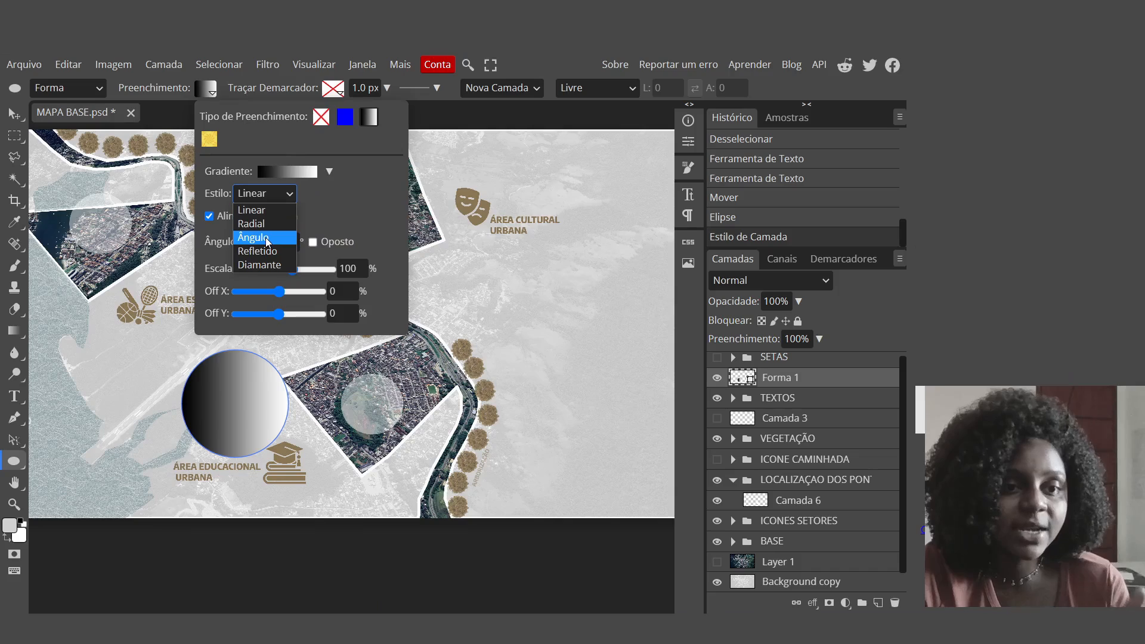
left_click(256, 222)
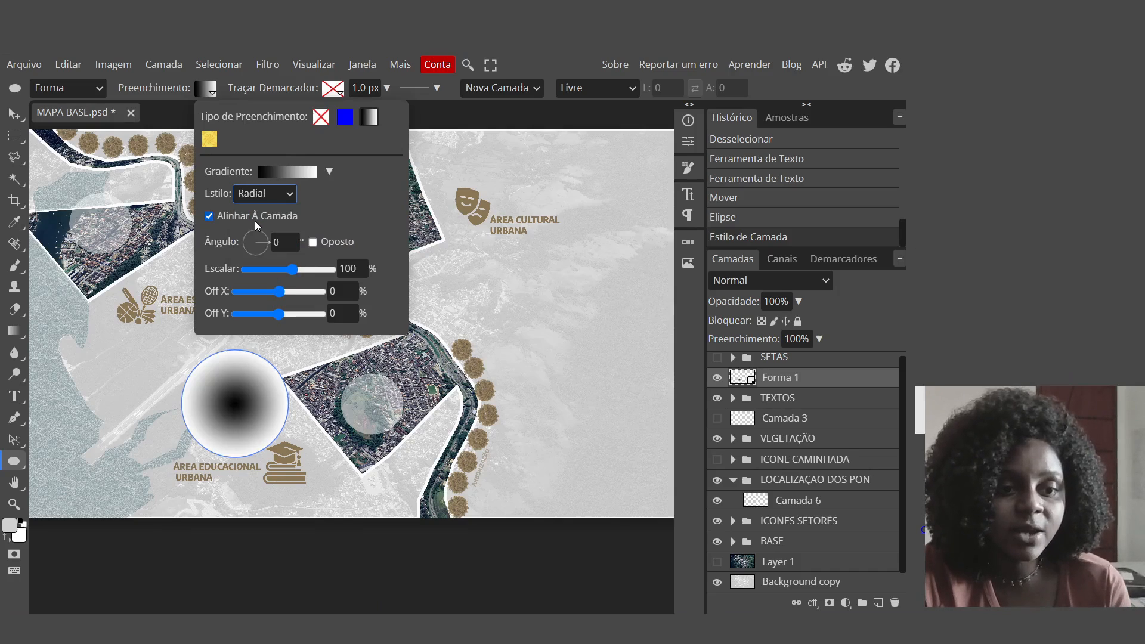
Step: Try the Ângulo and Linear gradient styles on the circle
left_click(292, 193)
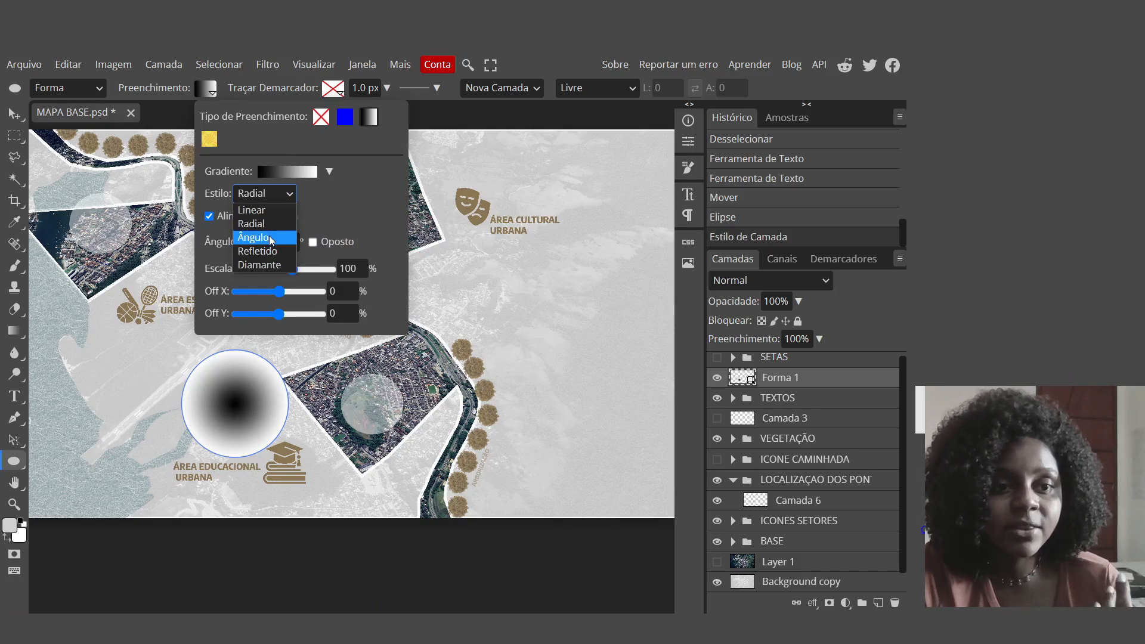
left_click(270, 238)
left_click(289, 195)
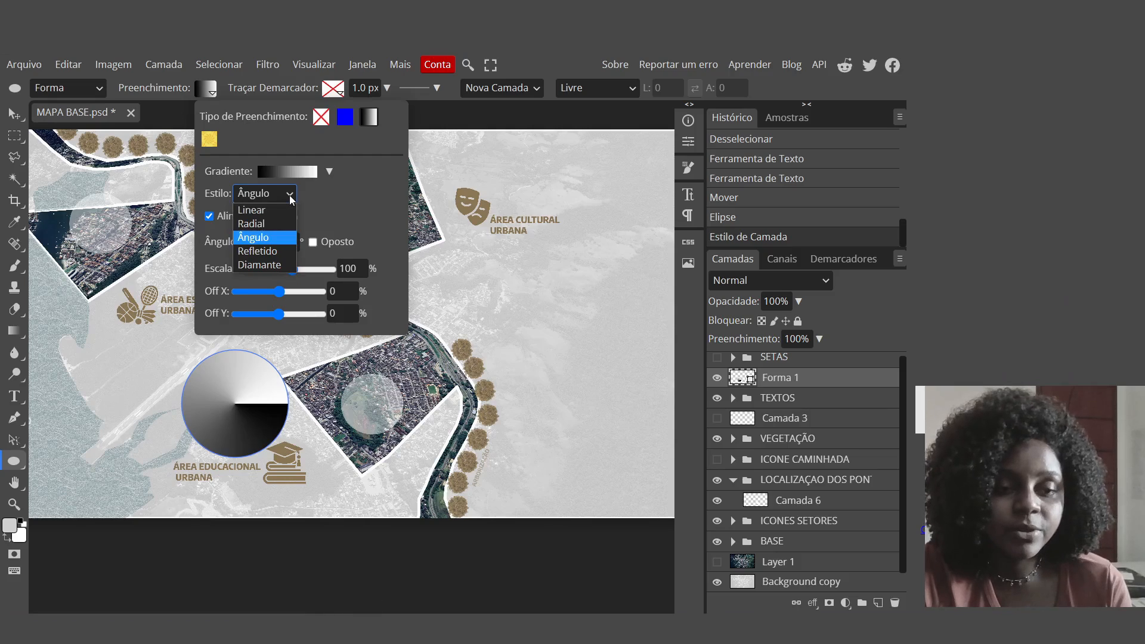
left_click(260, 252)
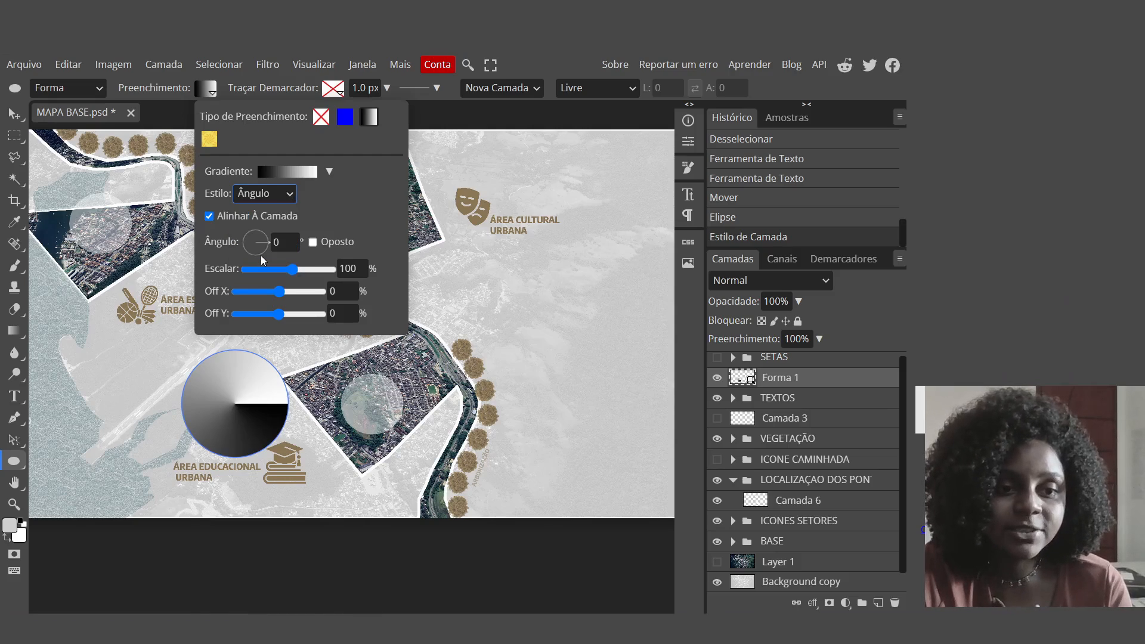
left_click(293, 195)
left_click(258, 208)
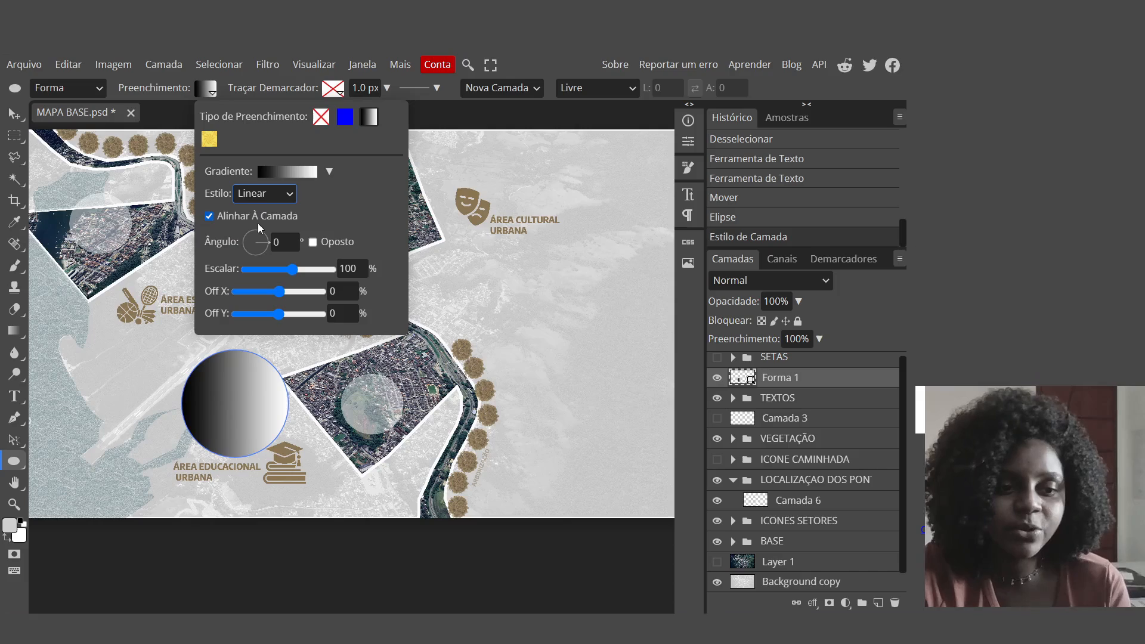
Step: Try the Refletido and Ângulo gradient styles on the circle and return it to Radial
left_click(291, 196)
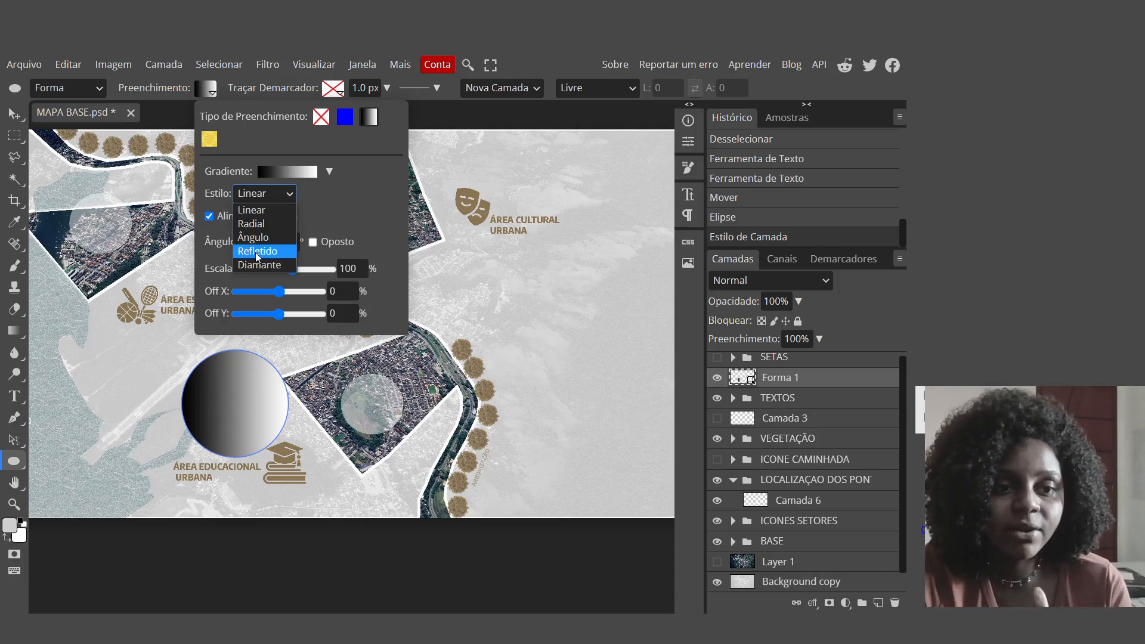
left_click(255, 252)
left_click(281, 196)
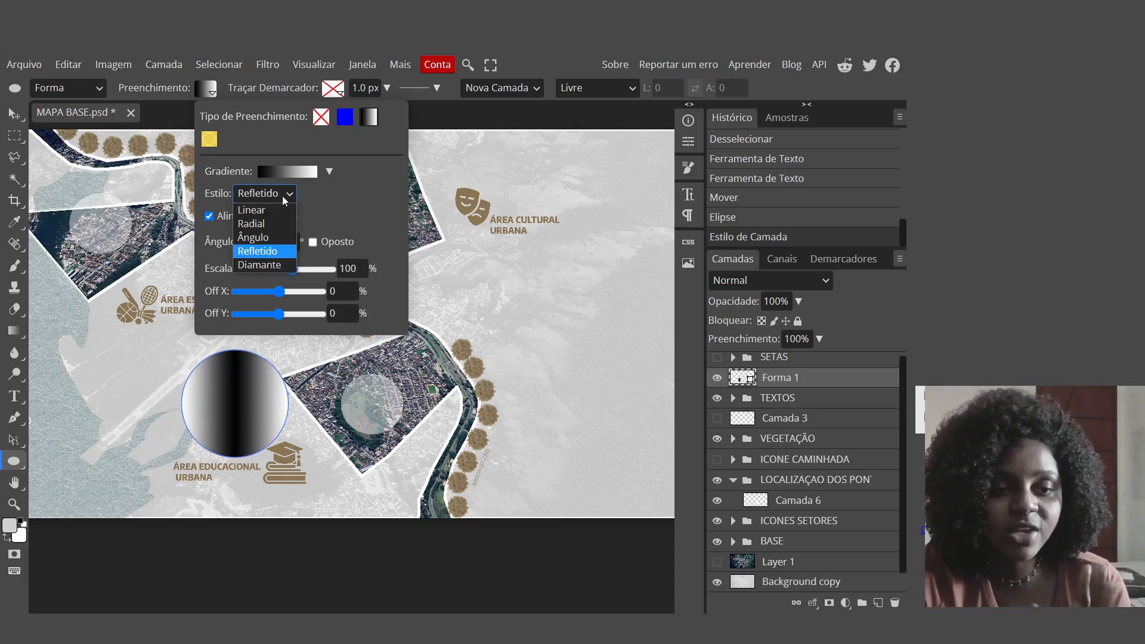
left_click(263, 241)
left_click(290, 192)
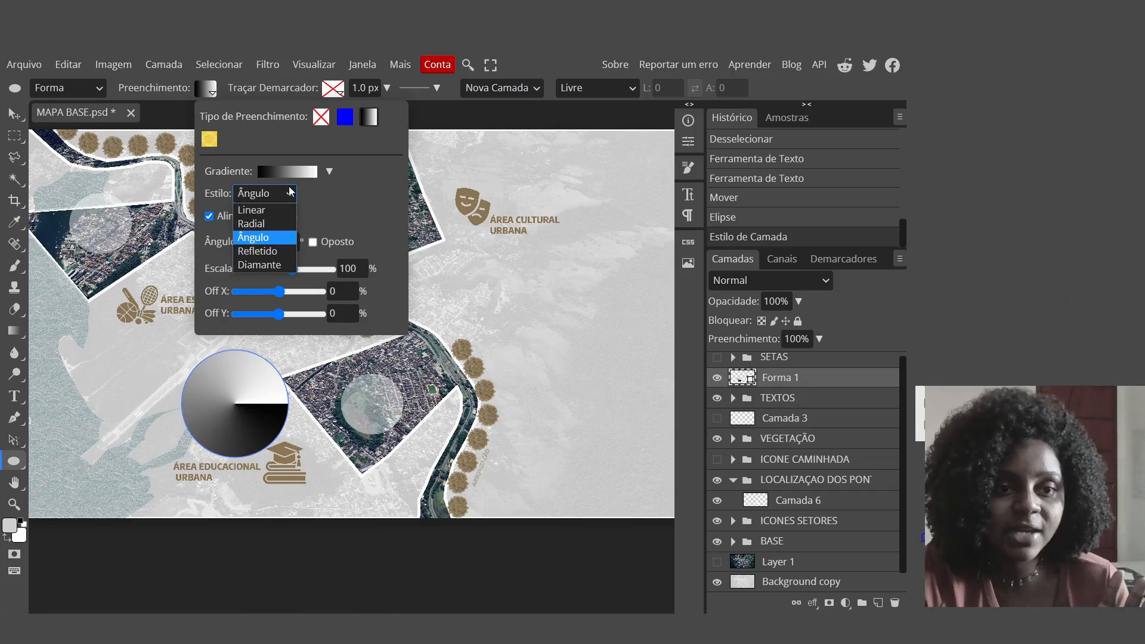
left_click(266, 222)
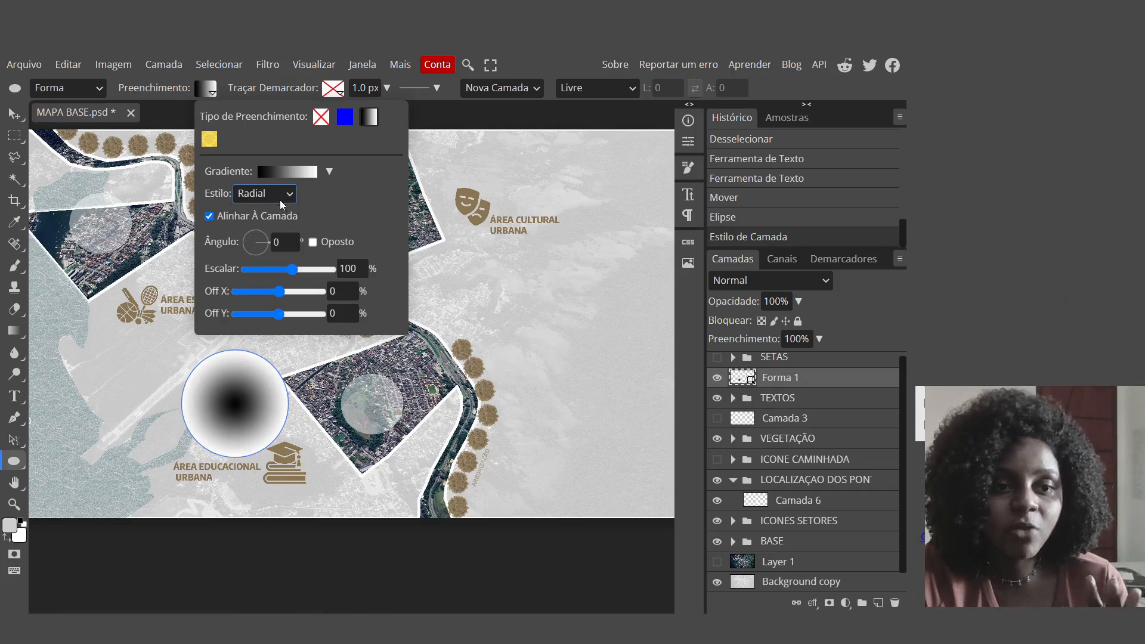
Step: Set the radial gradient's Off X to -1%
left_click(330, 172)
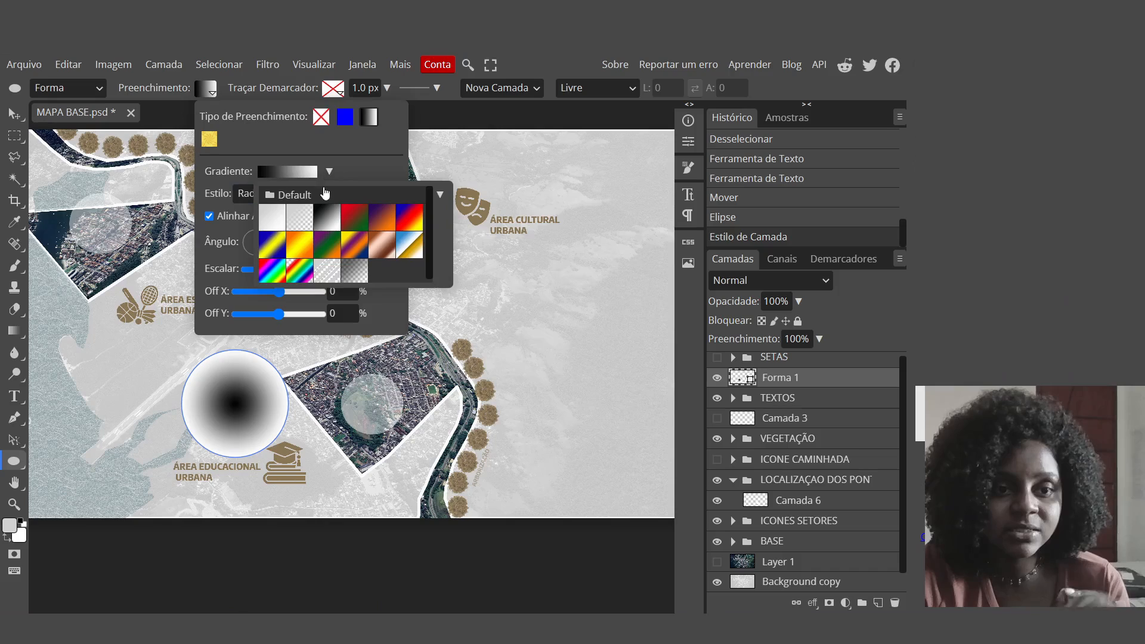
left_click(330, 173)
mouse_move(287, 288)
left_mouse_down()
mouse_move(302, 294)
mouse_move(266, 303)
mouse_move(278, 302)
left_mouse_up()
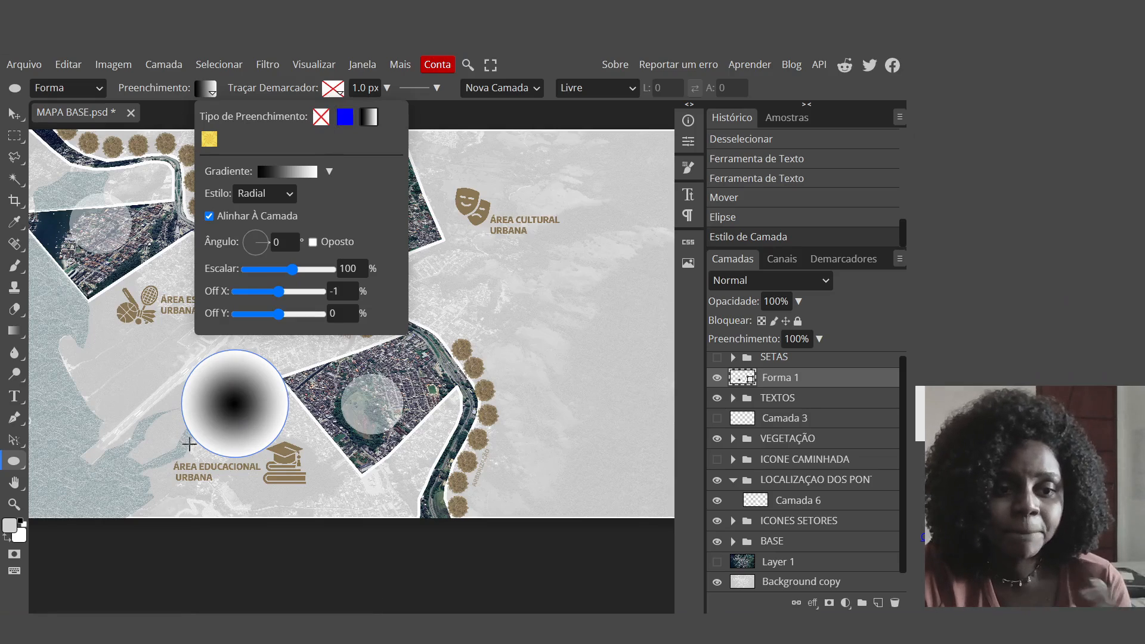
Step: Undo the stray ellipse, the gradient fill and the circle shape
left_click(166, 396)
key("ctrl+z")
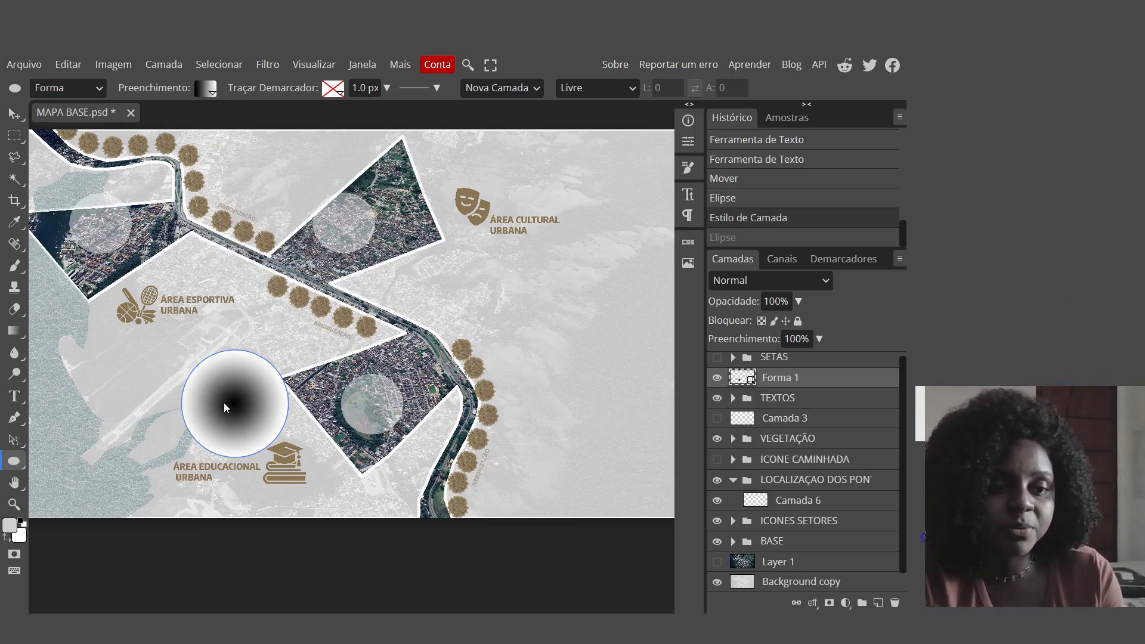
key("ctrl+z")
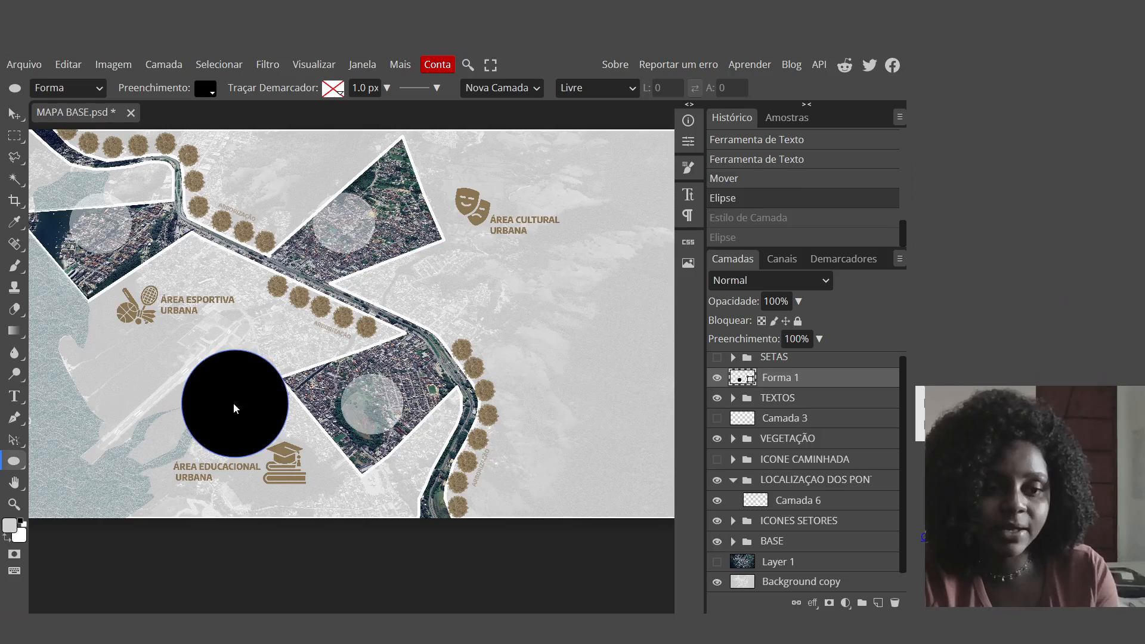
key("ctrl+z")
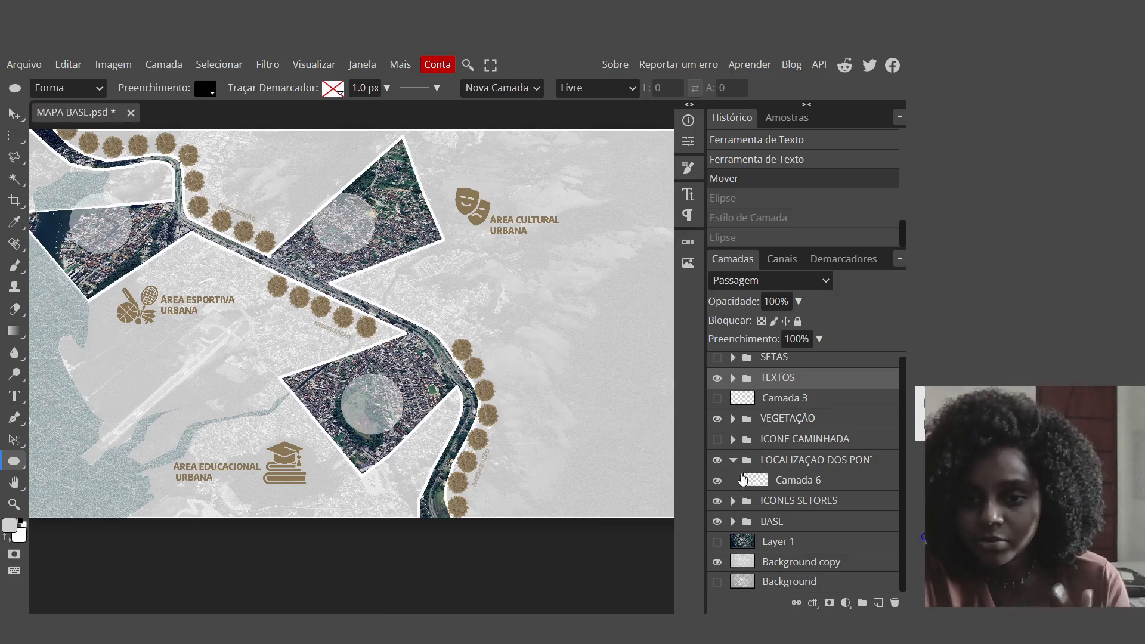
Step: Show the ICONE CAMINHADA group with the walking figures over the three sectors
left_click(717, 440)
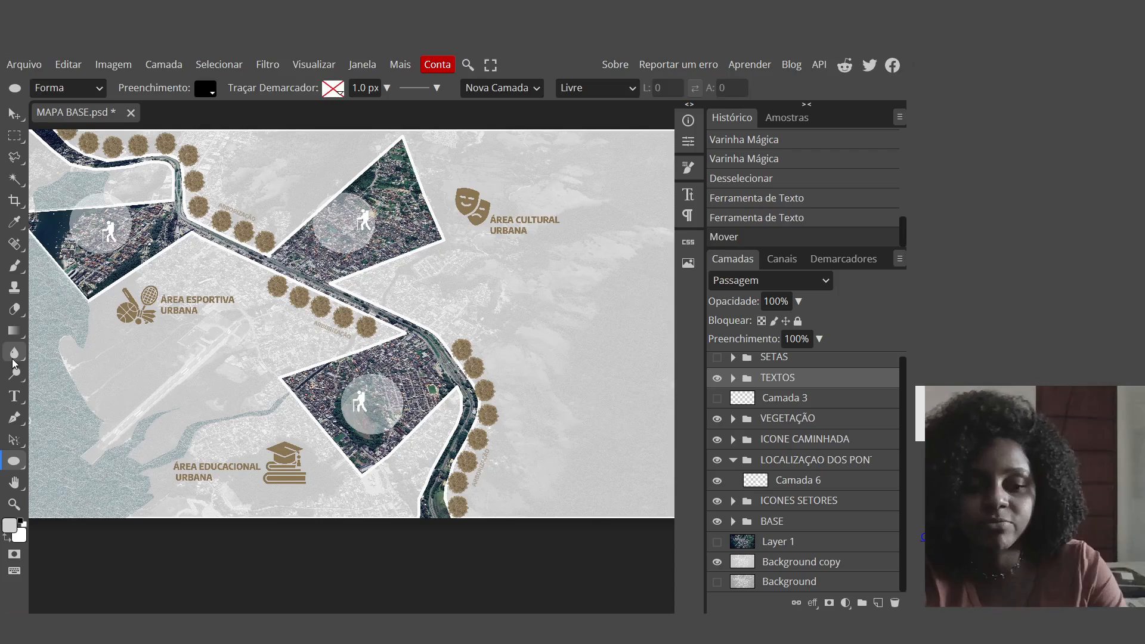
Step: Choose the 1195 px human figure brush from the people brushes set and reduce its size to 282 px
left_click(14, 265)
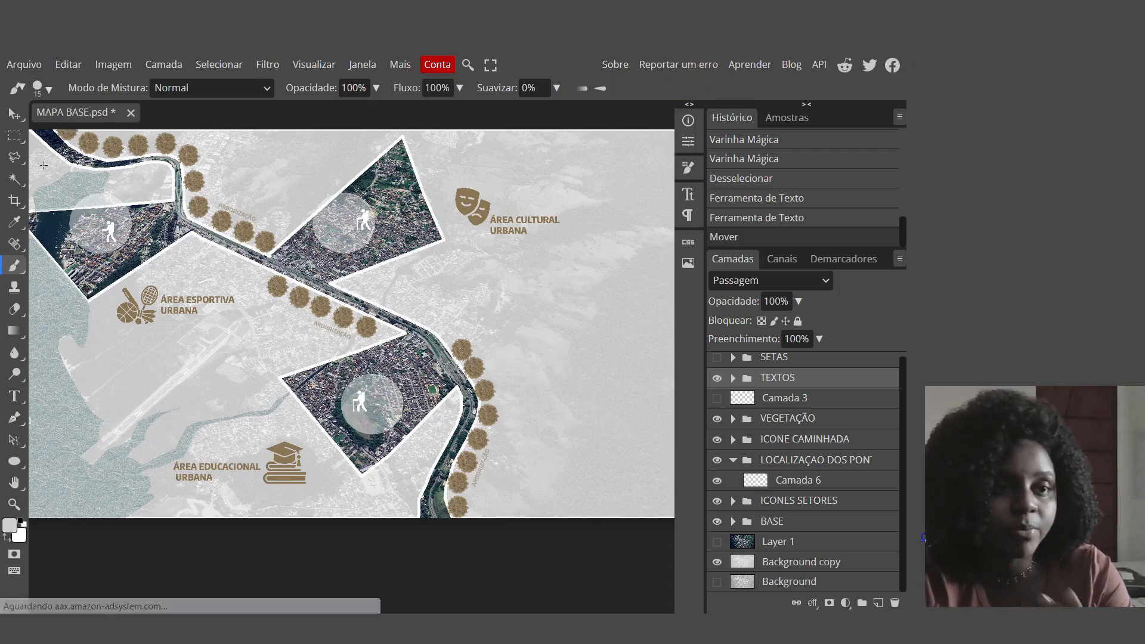
left_click(51, 90)
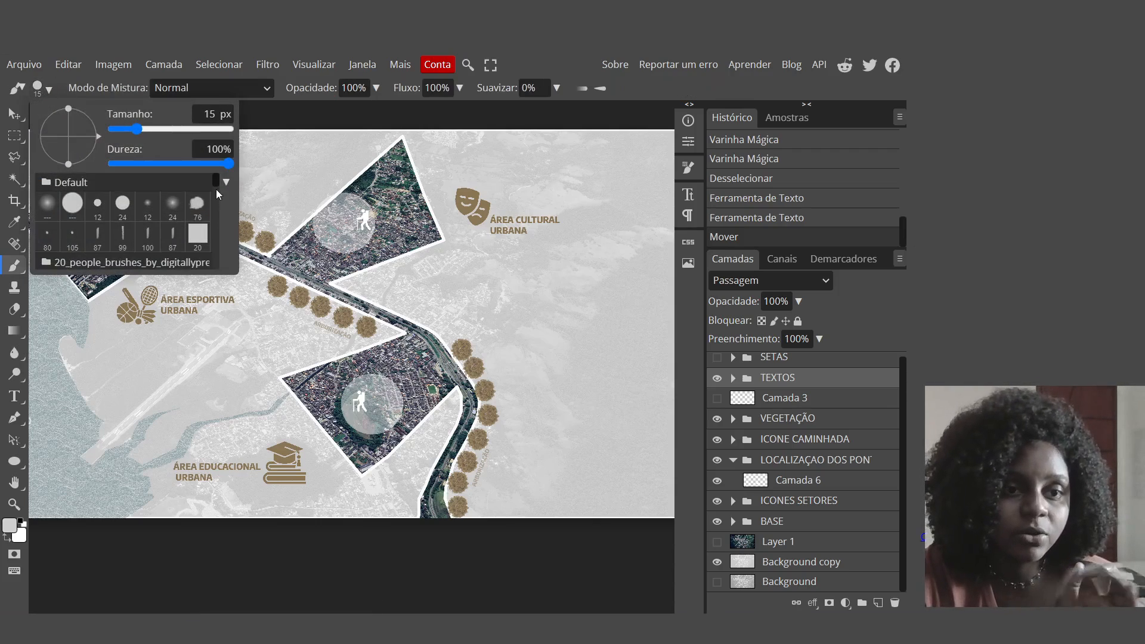
left_click_drag(216, 188, 213, 198)
scroll(197, 227, "down", 3)
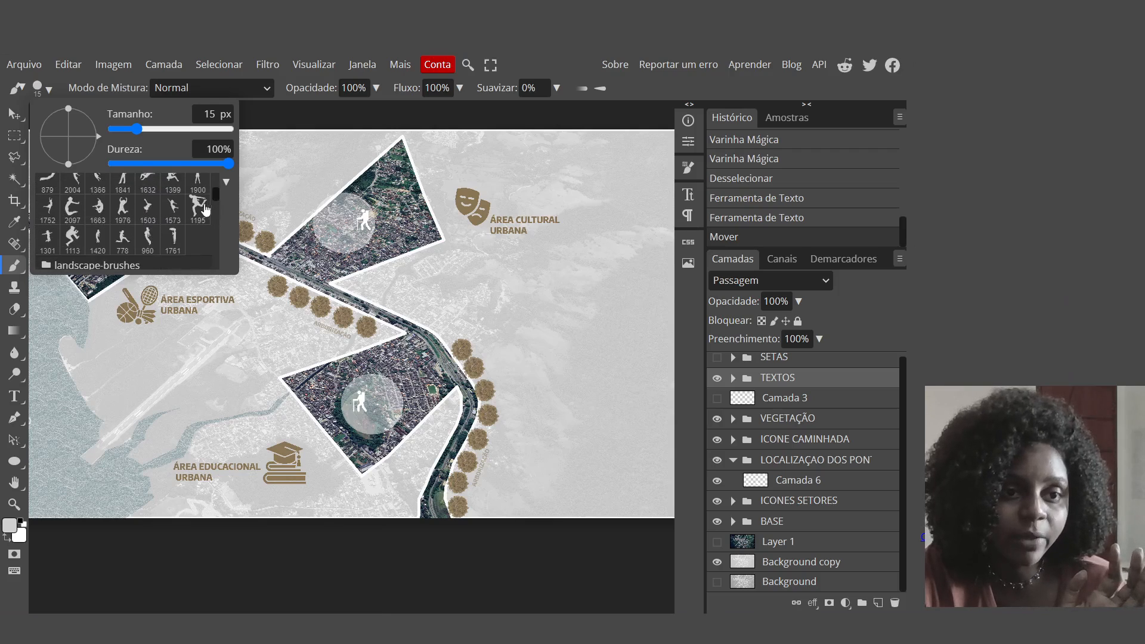
left_click(198, 210)
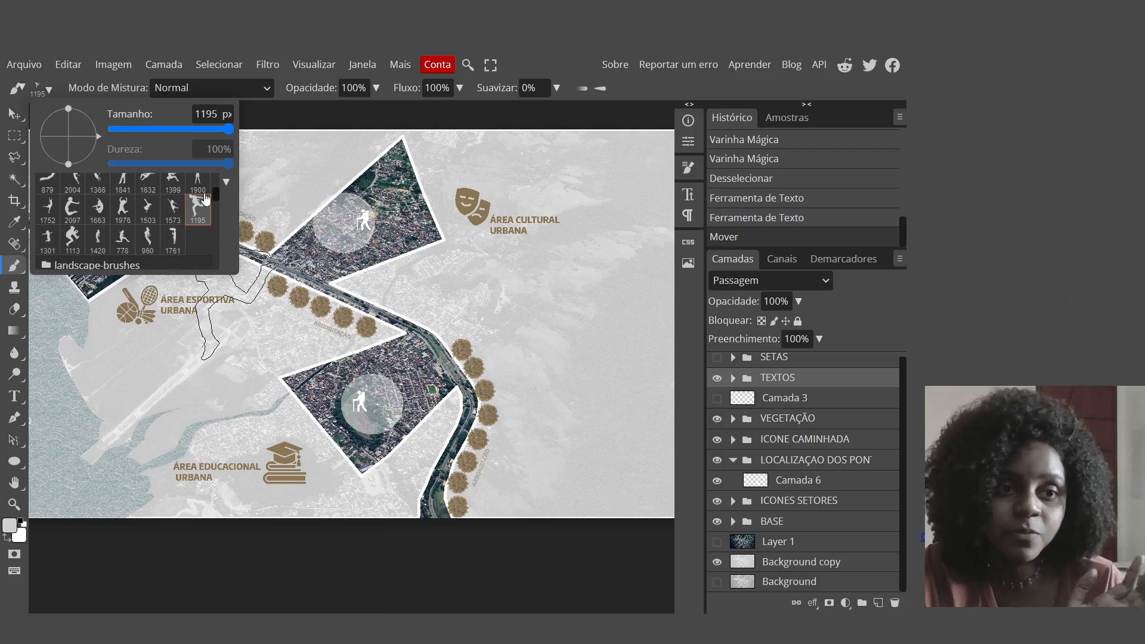
left_click_drag(195, 127, 185, 128)
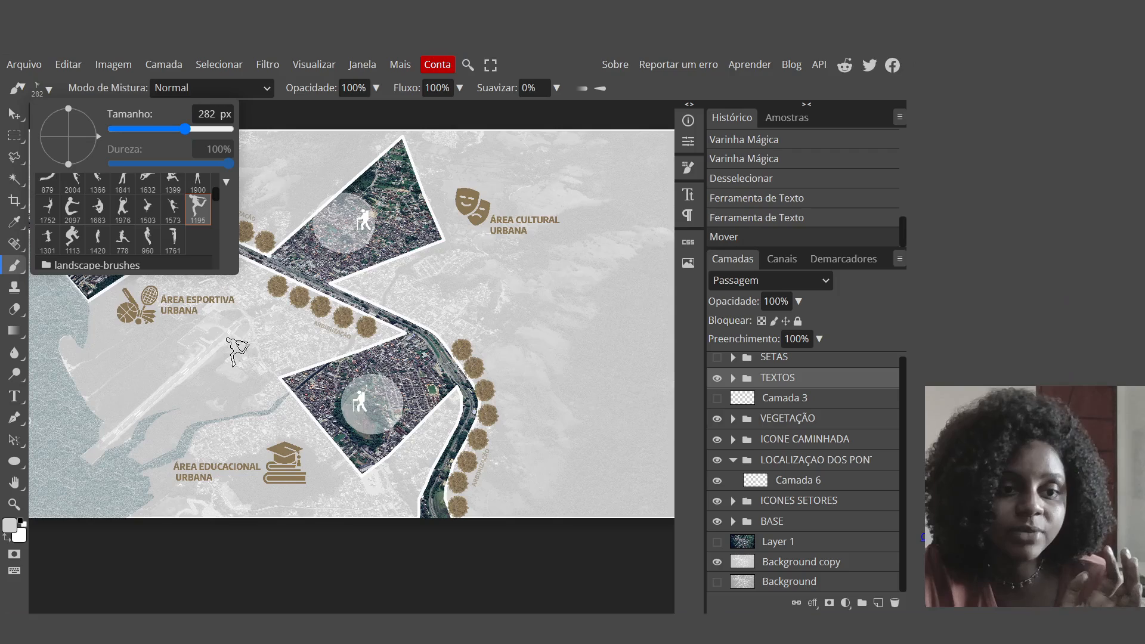
Step: Try to stamp the figure on the TEXTOS group, and add a new empty layer above the SETAS group
left_click(370, 409)
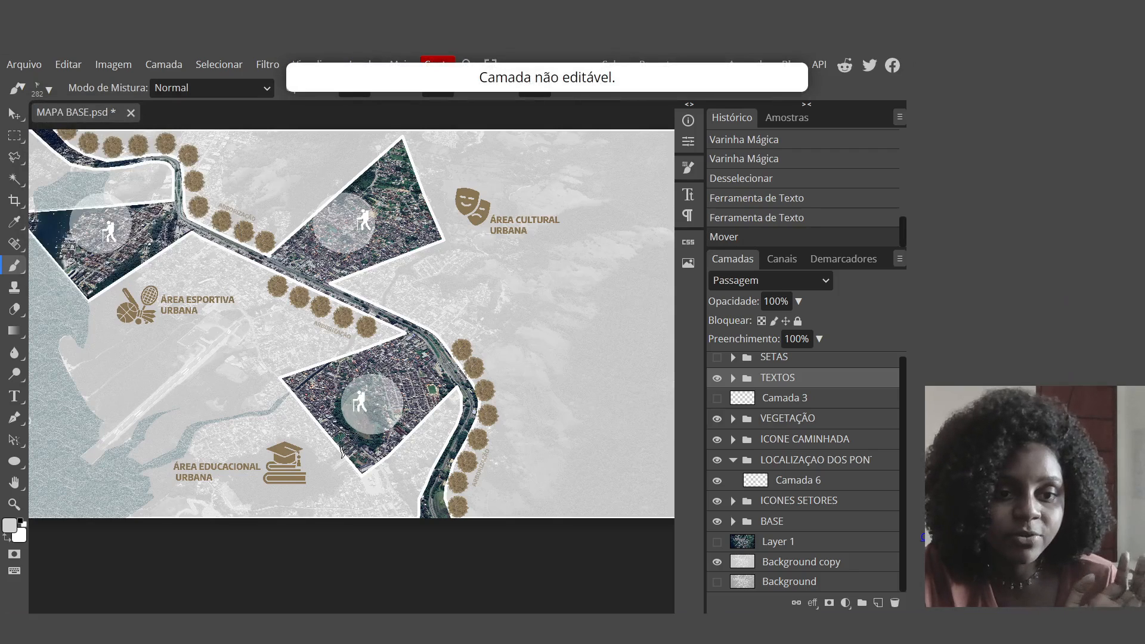
left_click(786, 358)
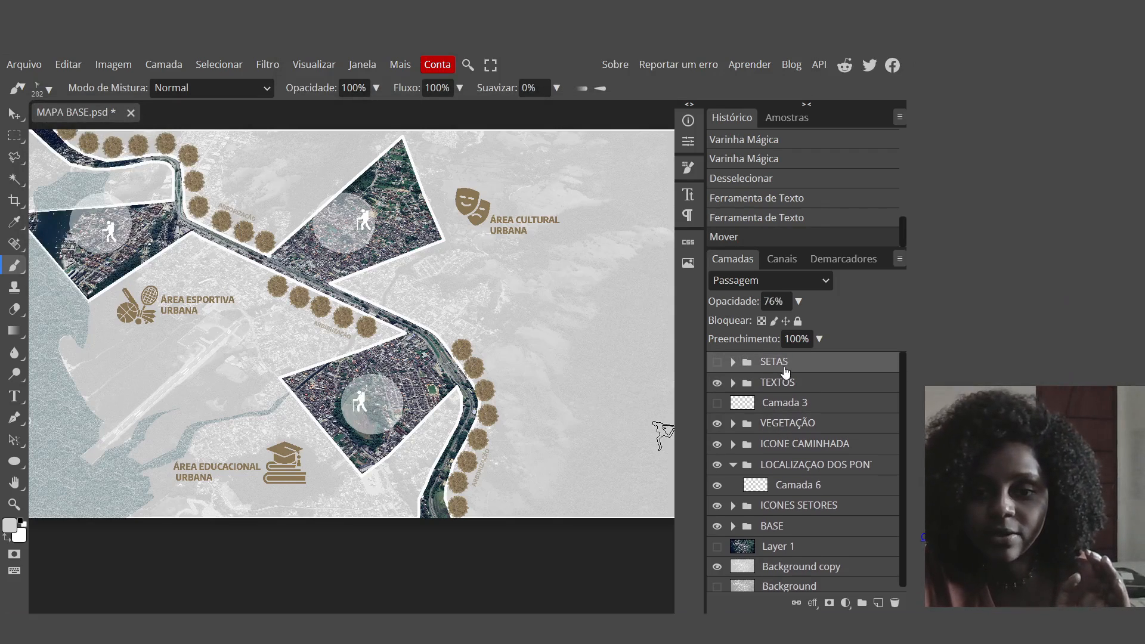
left_click(878, 603)
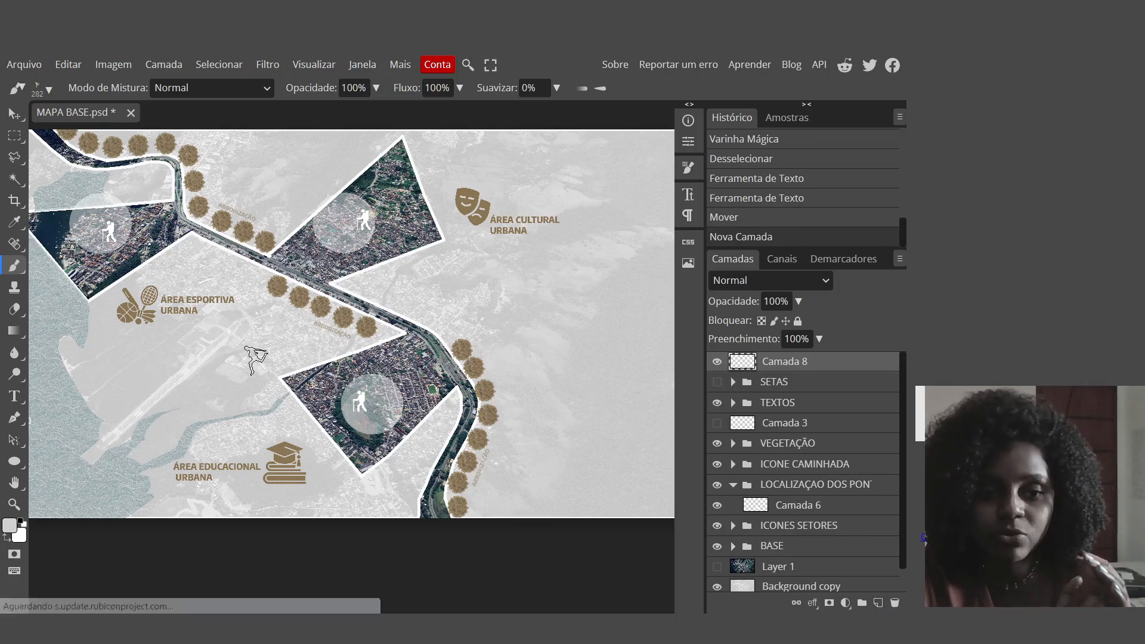
Step: Stamp the human figure over the translucent circle in the educational sector and undo it
left_click_drag(382, 384, 386, 397)
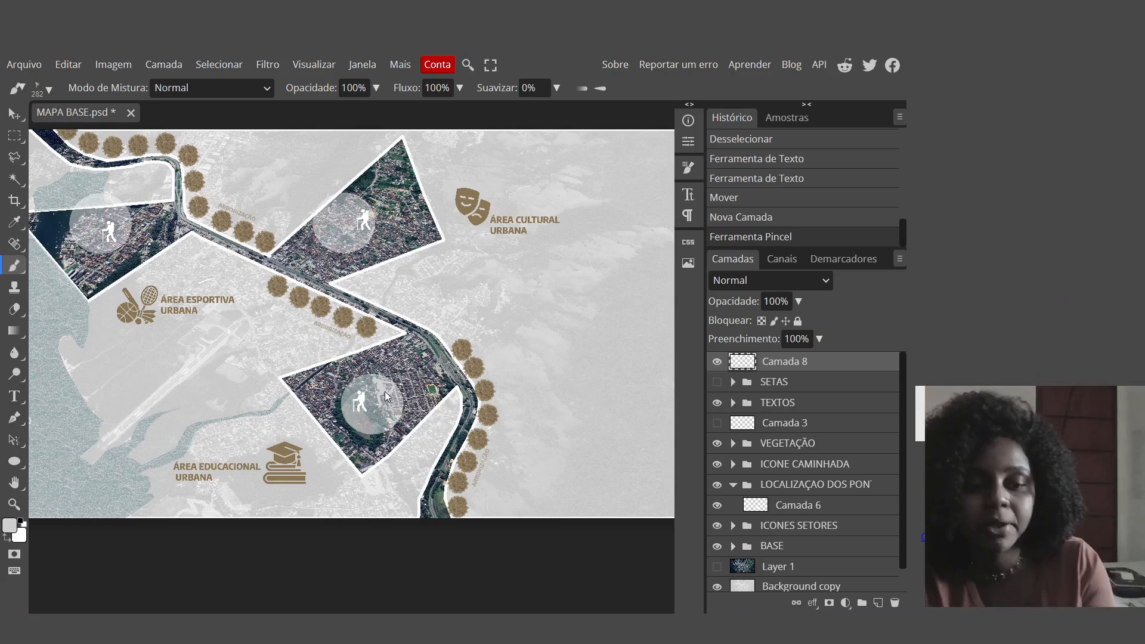
key("ctrl+z")
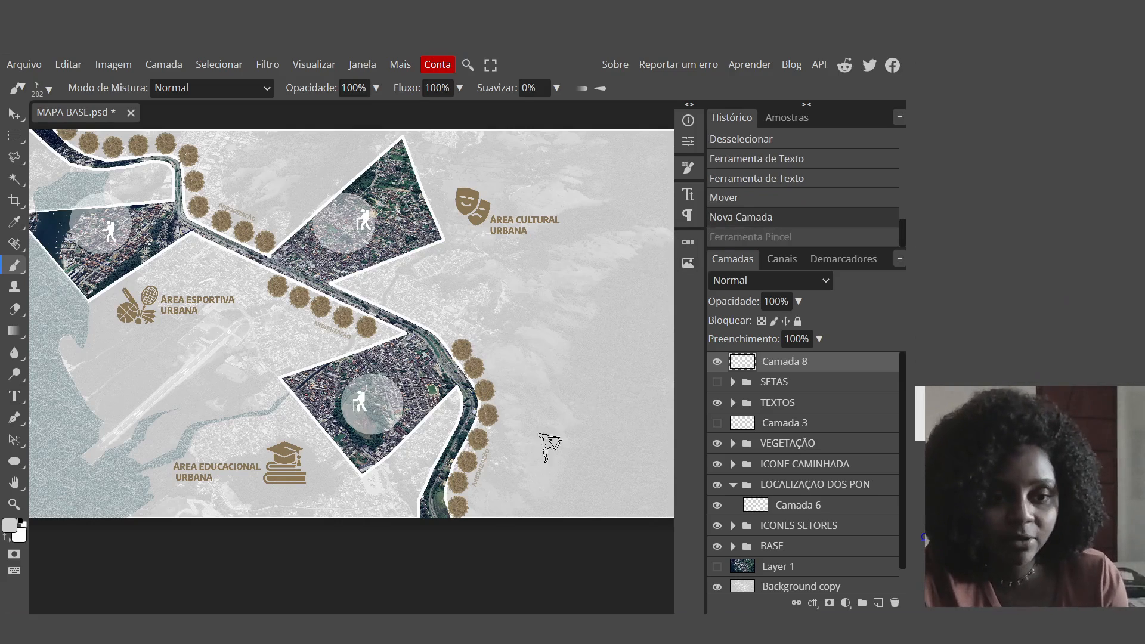
Step: Choose the 500 px broad tree brush from the brush presets, stamp it once beside the river and undo the stamp
left_click(51, 89)
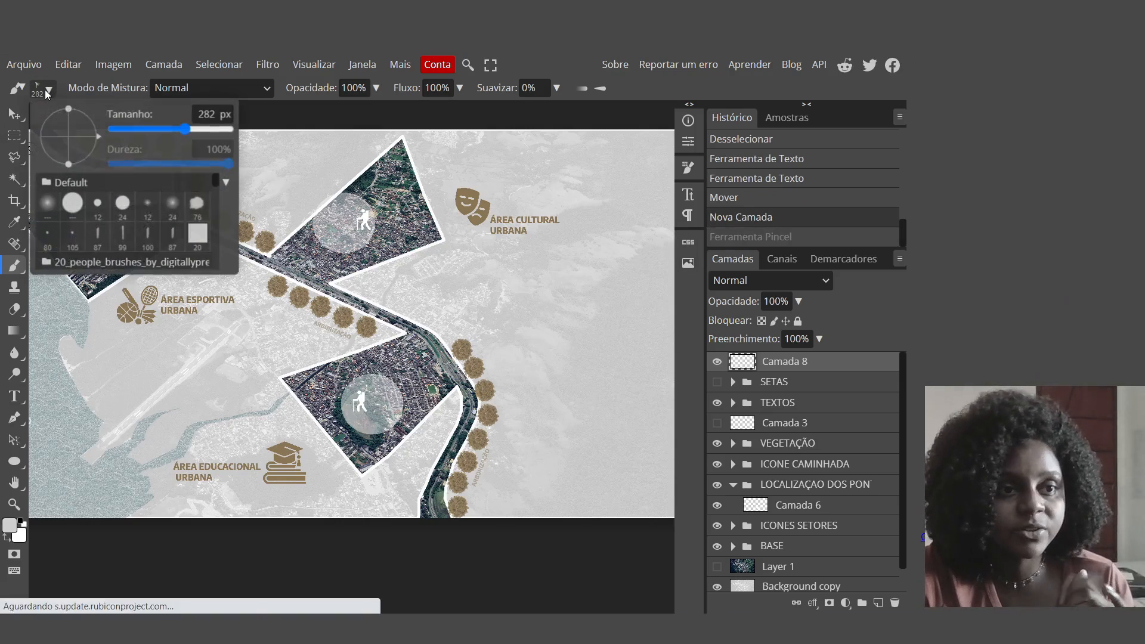
left_click_drag(216, 181, 220, 223)
scroll(219, 223, "down", 2)
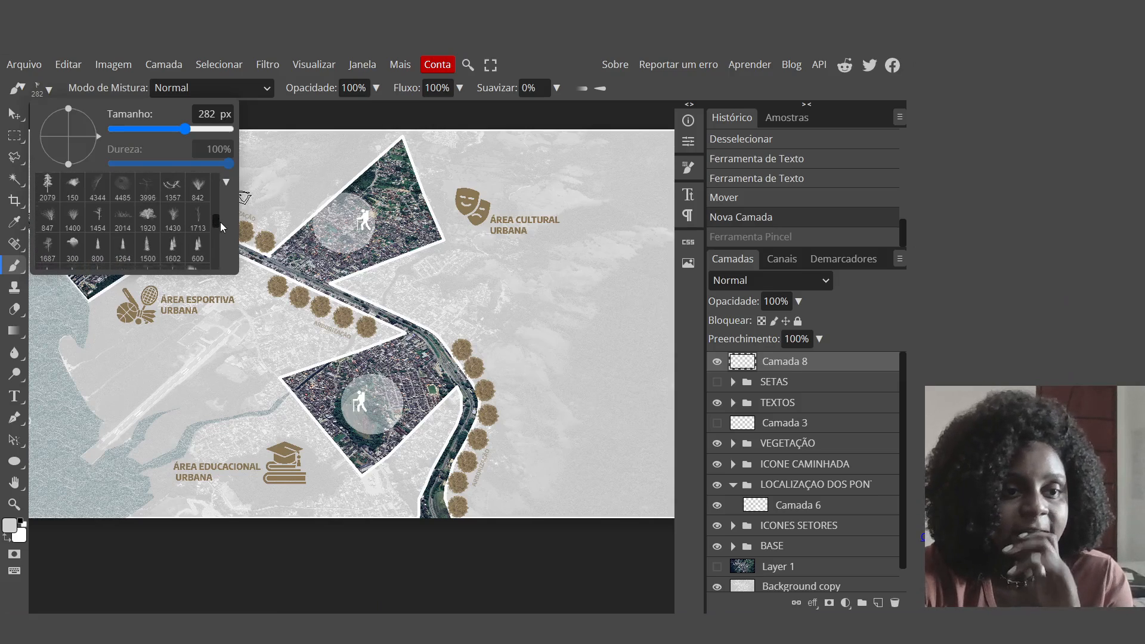
scroll(47, 254, "down", 1)
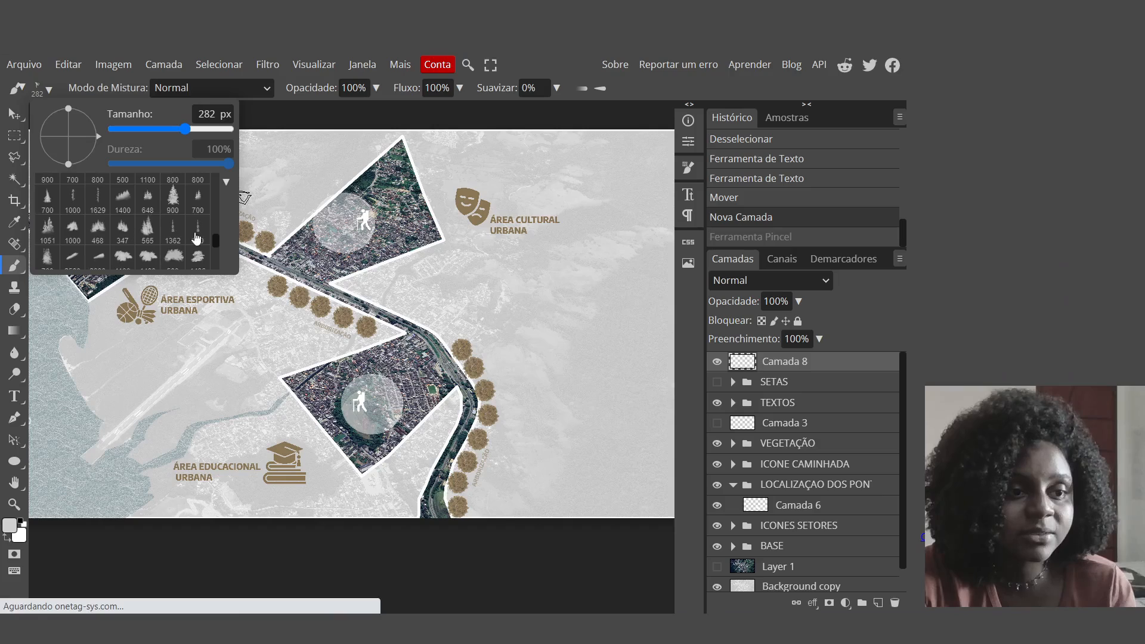
left_click(173, 256)
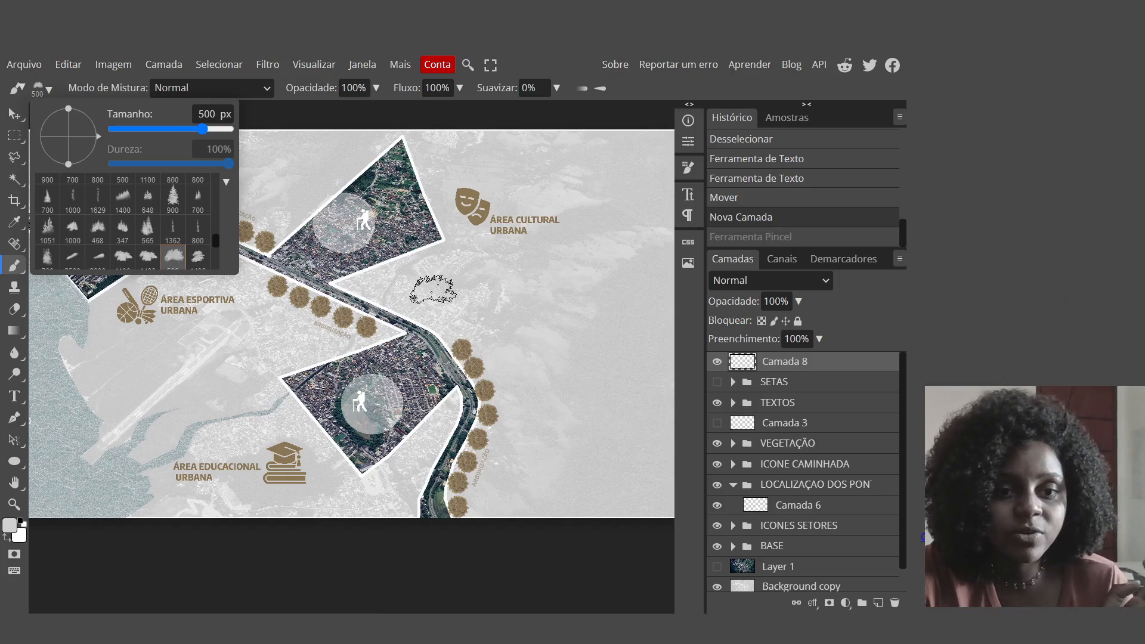
left_click(470, 300)
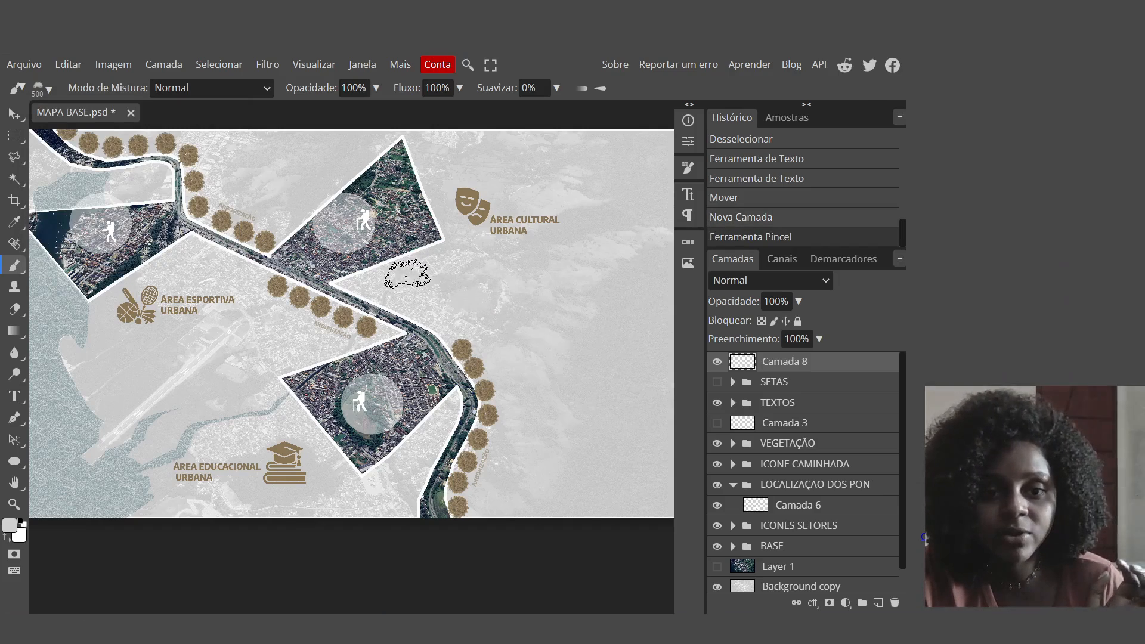
key("ctrl+z")
Step: Set the foreground colour to a dark red
left_click(9, 527)
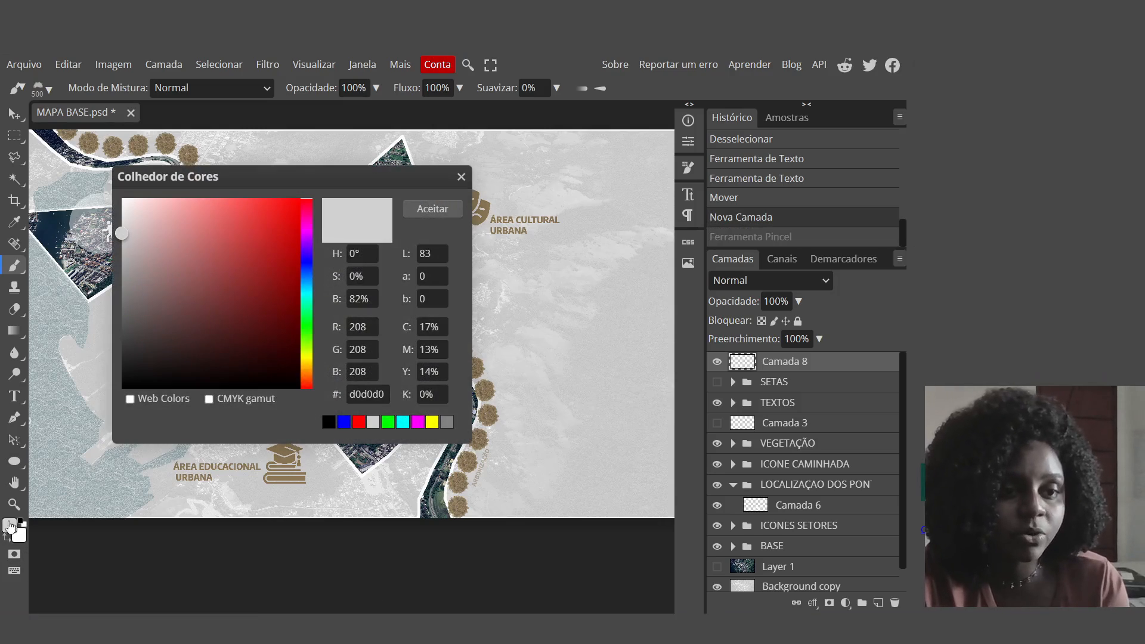
left_click_drag(199, 279, 217, 312)
left_click(411, 209)
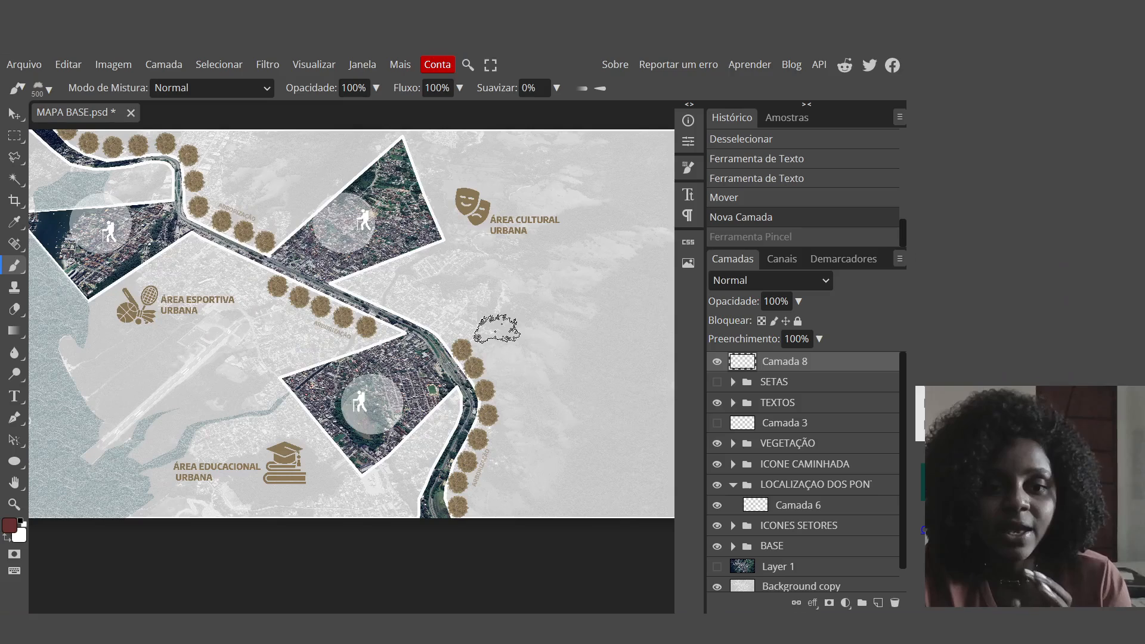
Step: Stamp three dark red trees along the river beside the educational sector and undo all three
left_click(496, 328)
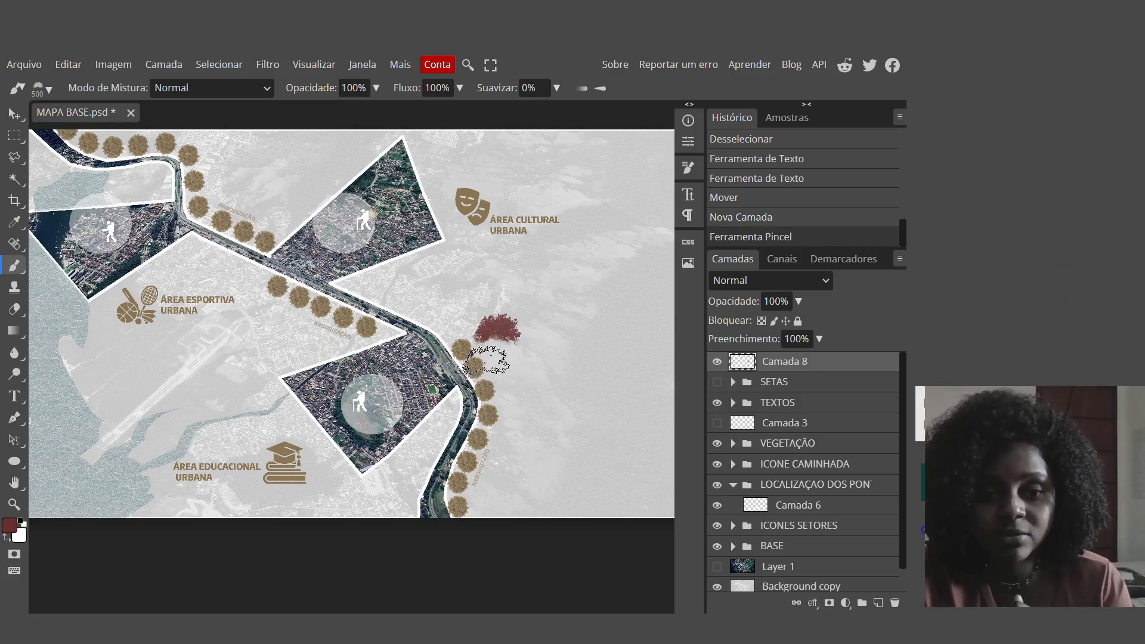
left_click(486, 361)
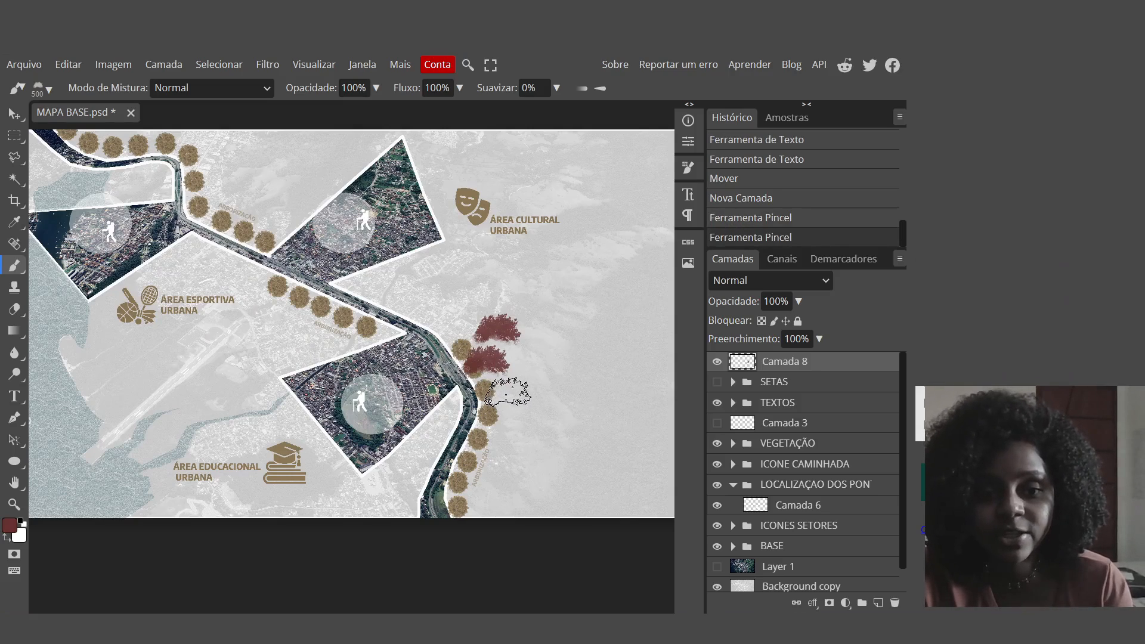
left_click(507, 392)
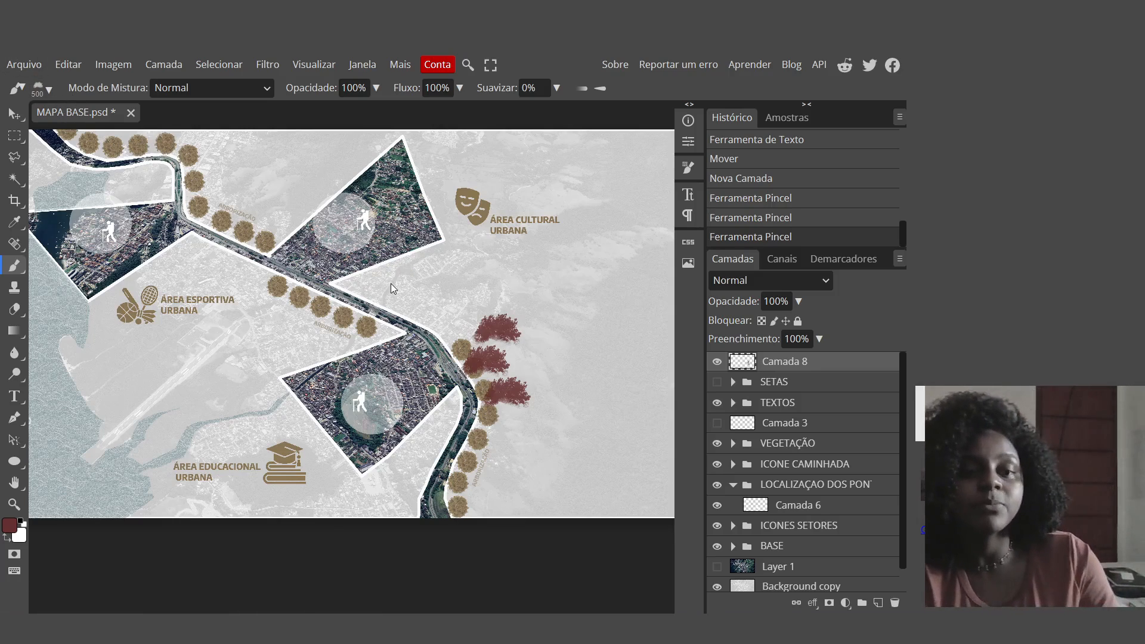
key("ctrl+z")
key("ctrl+z")
key("ctrl+z")
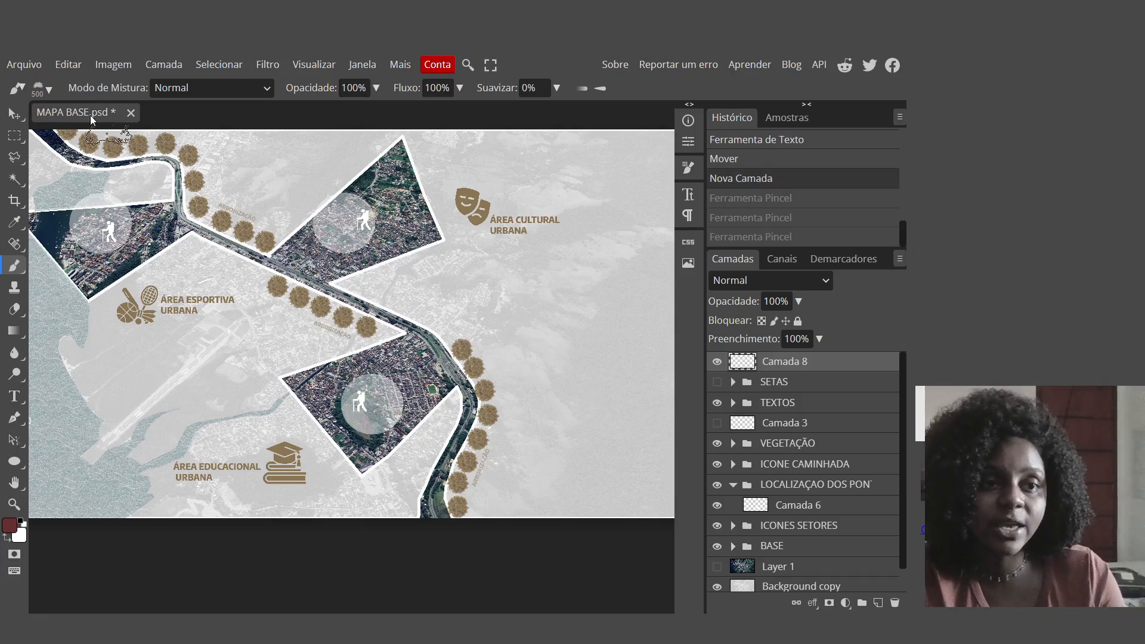
Step: Look through the people brushes in the brush presets without choosing another brush
left_click(47, 89)
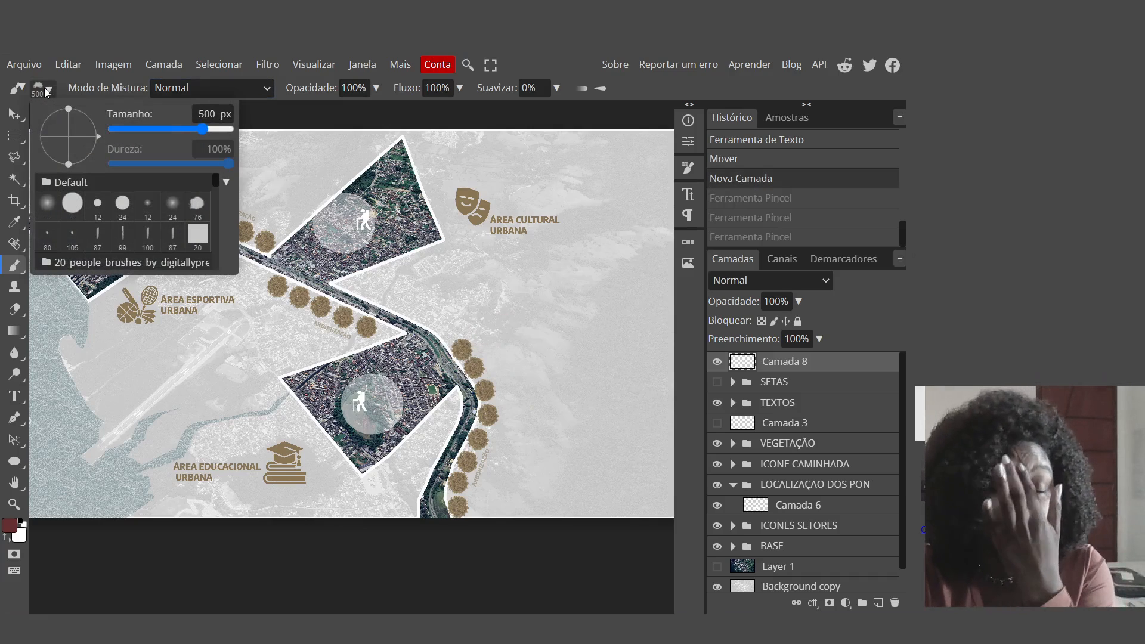
left_click_drag(216, 180, 219, 195)
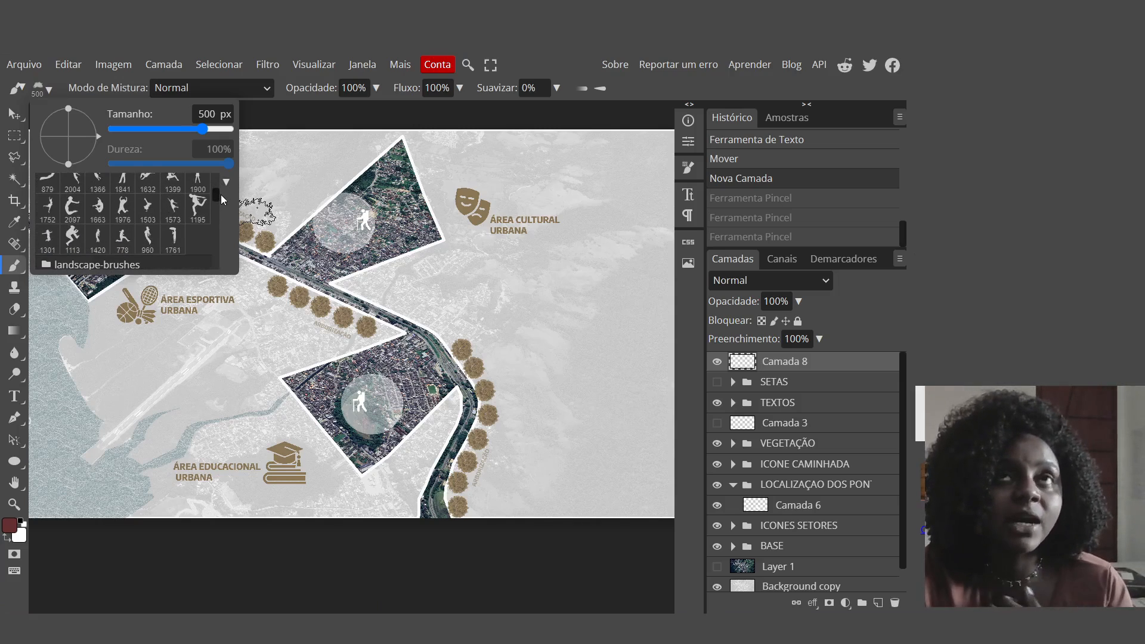
left_click(50, 90)
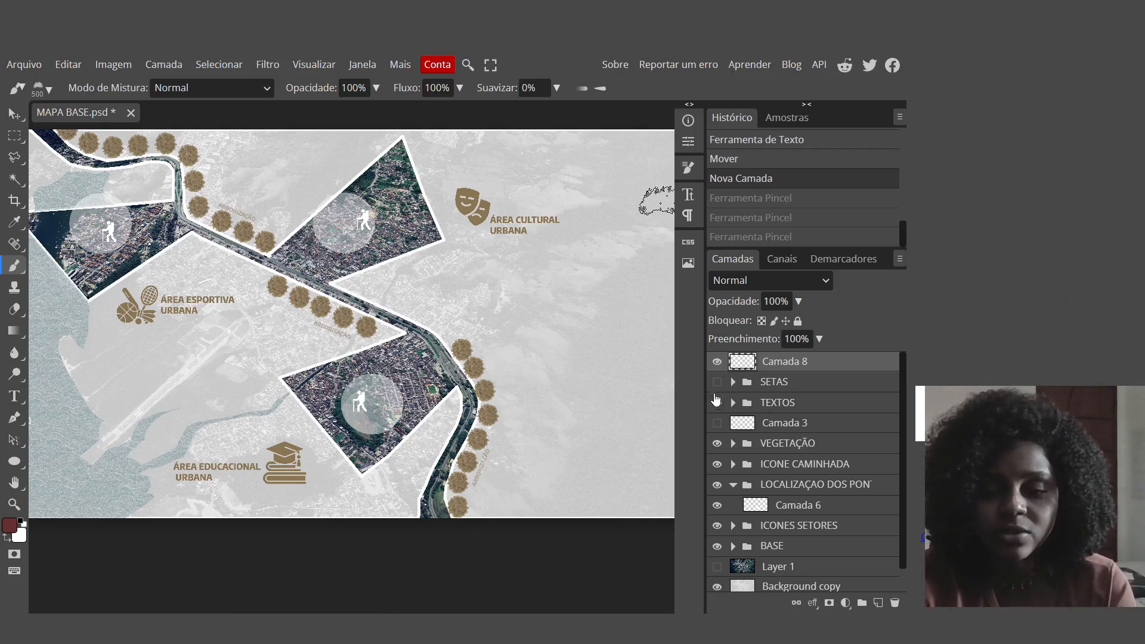
Step: Show the SETAS group with the white double-headed arrows over the sectors and the river, and view the whole map
left_click(7, 116)
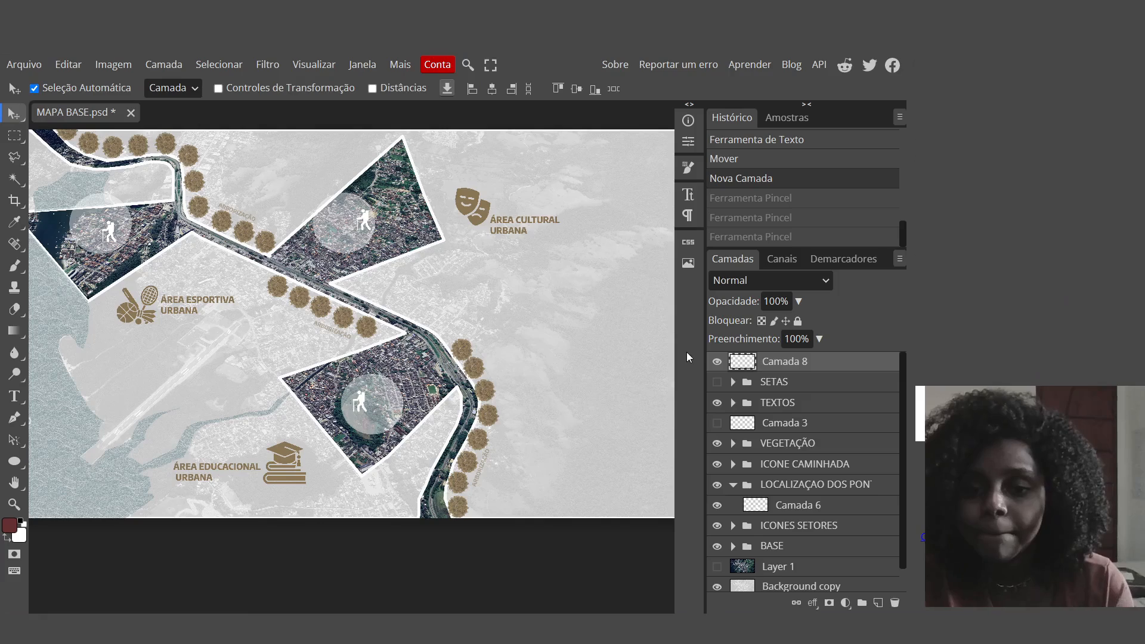
scroll(813, 443, "down", 1)
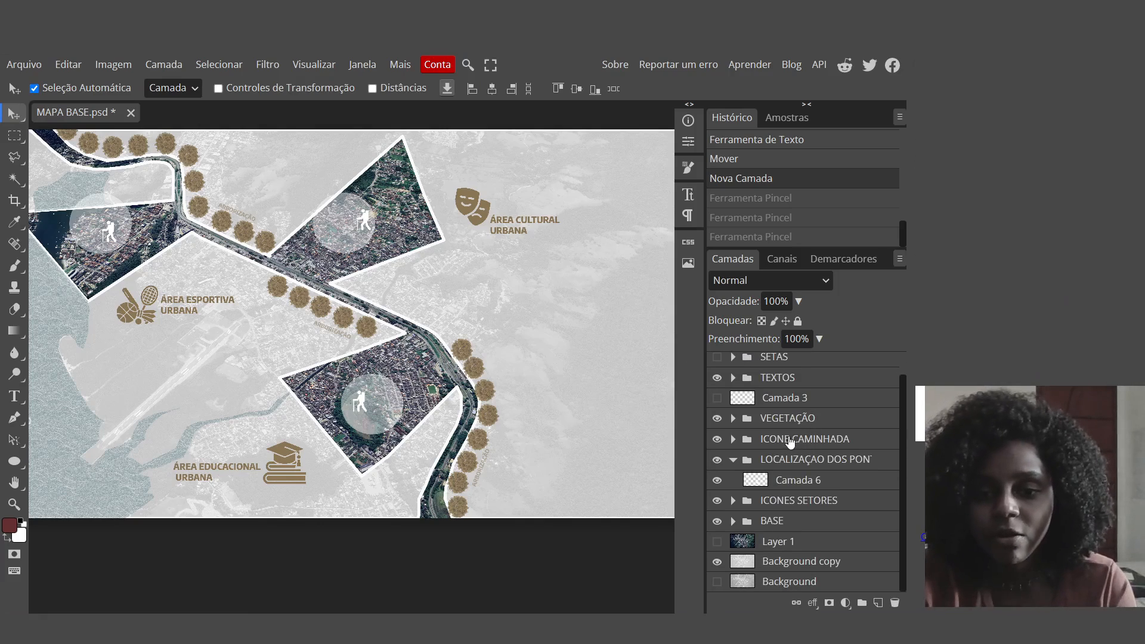
scroll(793, 440, "up", 1)
left_click(716, 381)
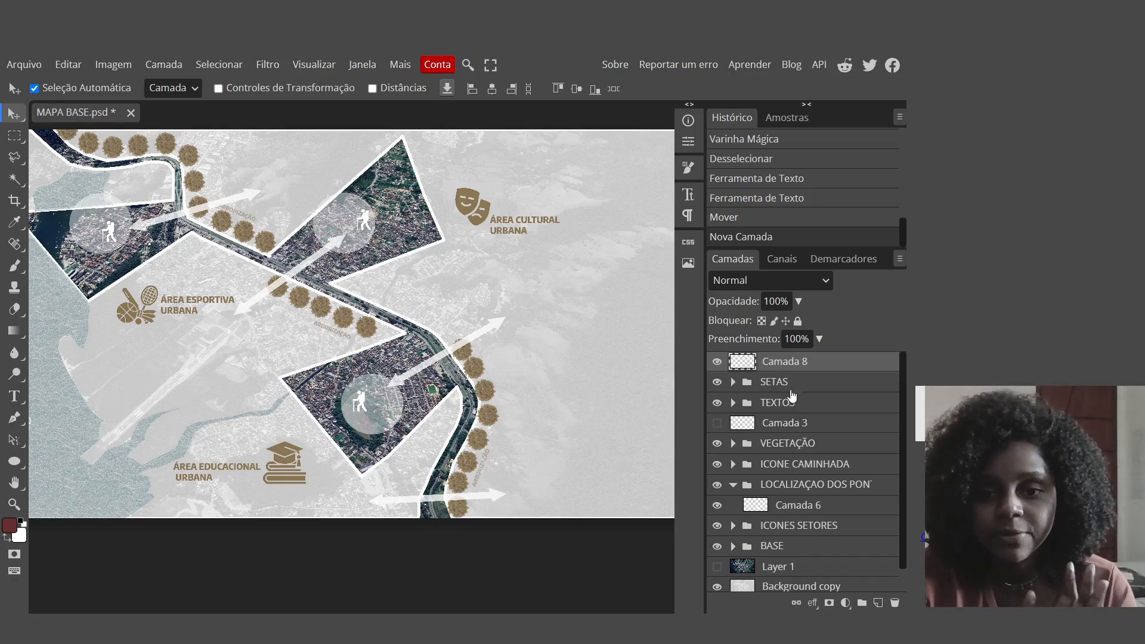
scroll(797, 403, "down", 1)
scroll(797, 402, "up", 1)
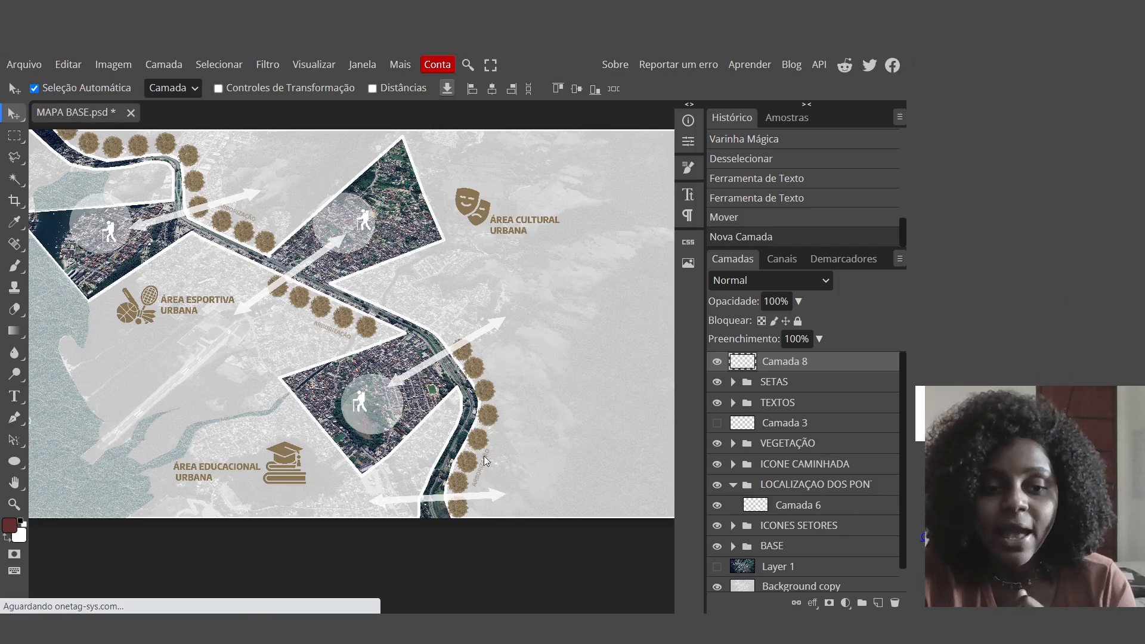
key("z")
left_click(290, 348, "alt")
scroll(292, 345, "up", 1)
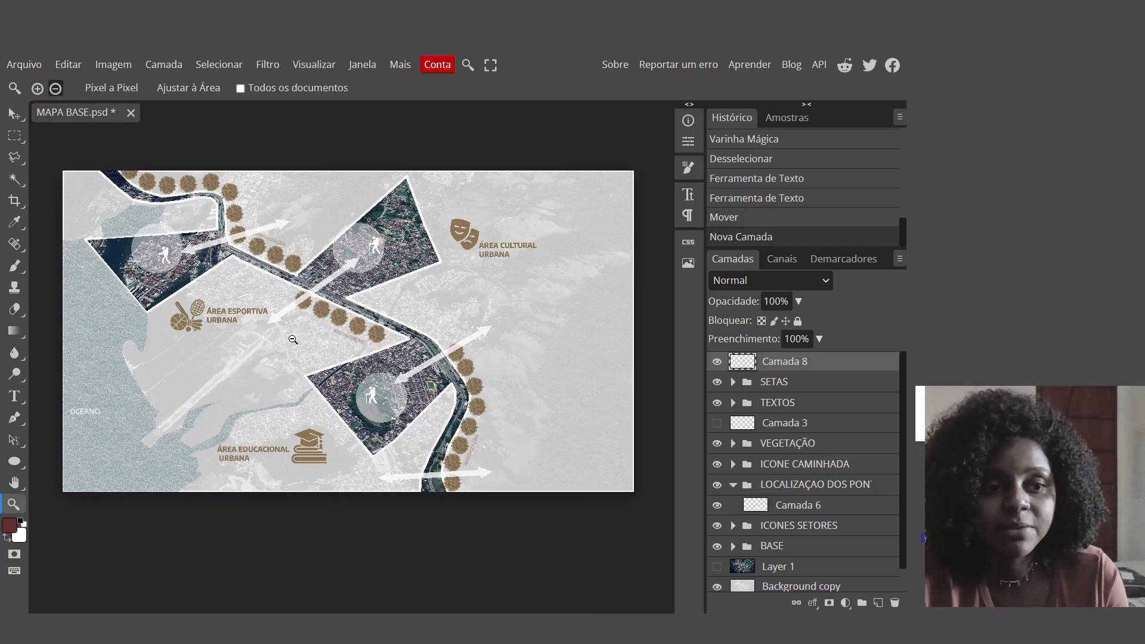